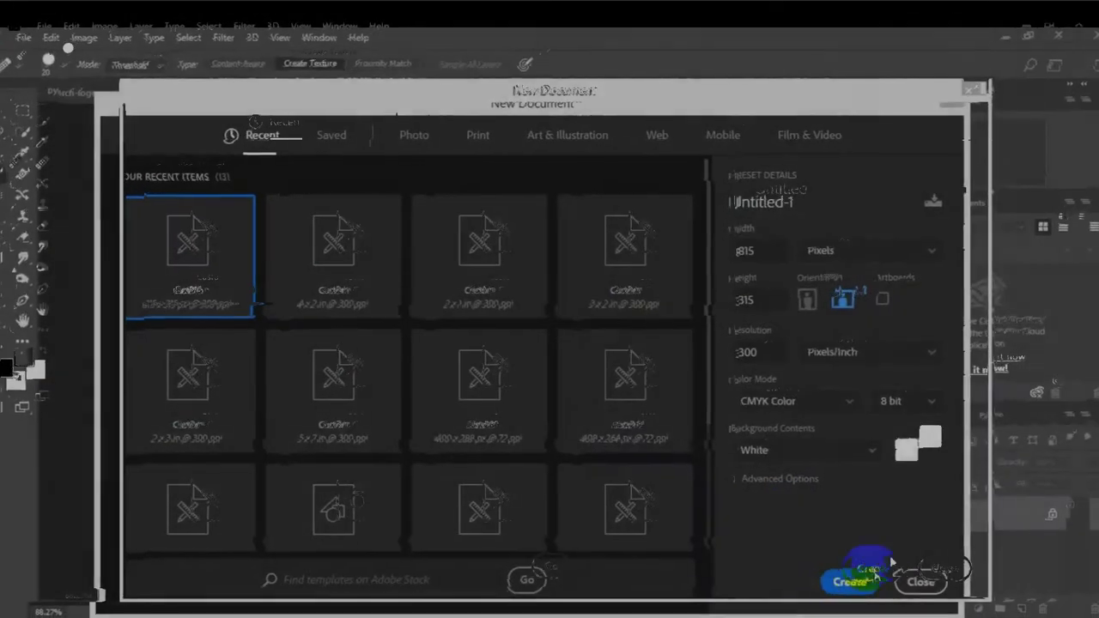
# - Create the blank white Untitled-1 banner document and zoom in on its canvas
pyautogui.click(869, 576)
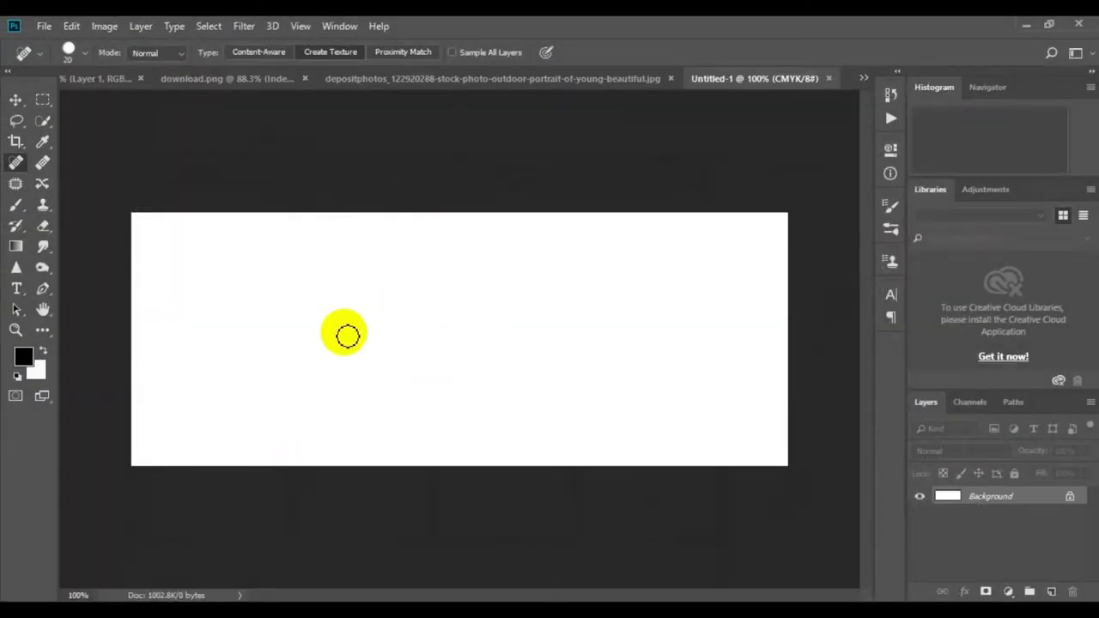
pyautogui.moveTo(347, 336); pyautogui.dragTo(416, 320)
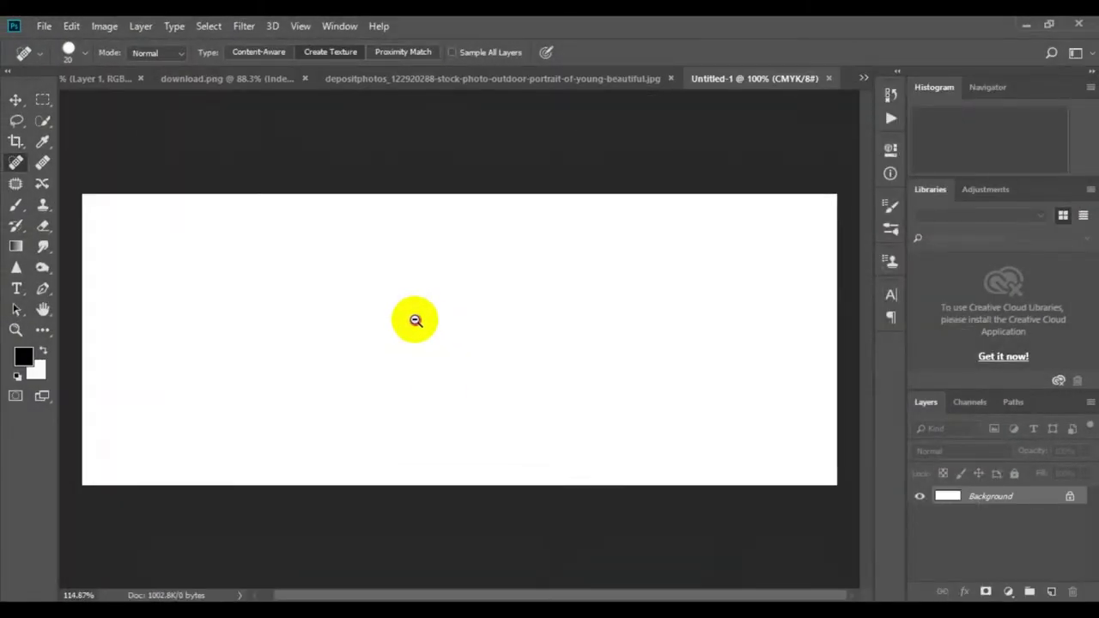
# - Draw a large black five-sided polygon over the canvas with the Polygon Tool
pyautogui.click(43, 329)
pyautogui.rightClick(43, 329)
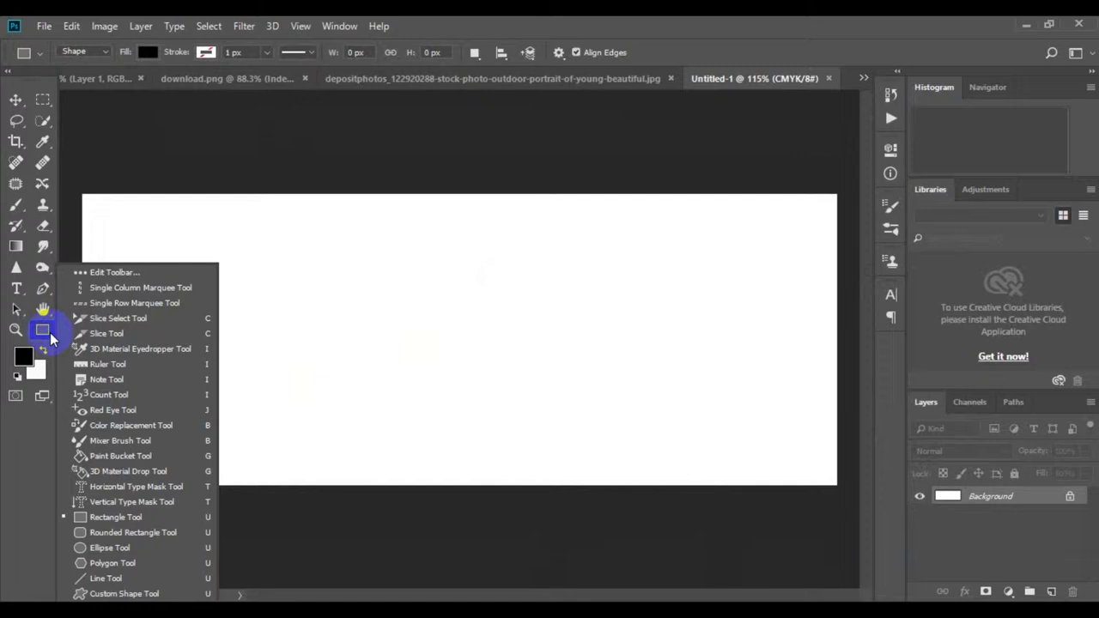
pyautogui.click(112, 564)
pyautogui.moveTo(86, 197)
pyautogui.mouseDown()
pyautogui.moveTo(436, 358)
pyautogui.moveTo(401, 316)
pyautogui.moveTo(314, 312)
pyautogui.moveTo(369, 327)
pyautogui.moveTo(380, 342)
pyautogui.mouseUp()
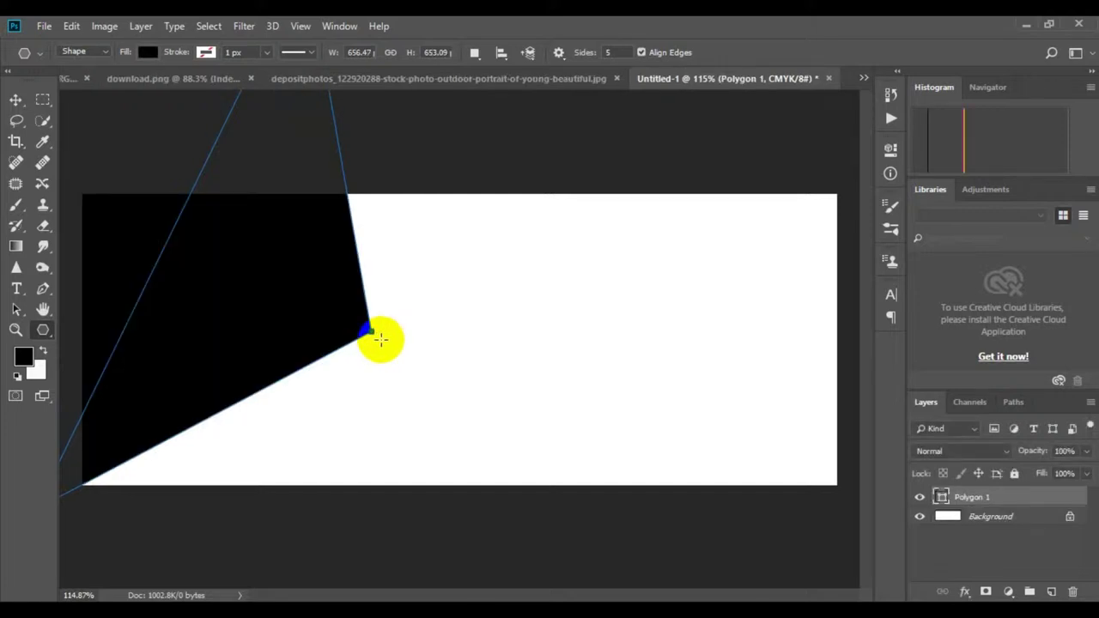
# - Rotate and move the polygon so its point sits mid-canvas as a right-facing chevron
pyautogui.hotkey('ctrl', 't')
pyautogui.moveTo(382, 516); pyautogui.dragTo(422, 454)
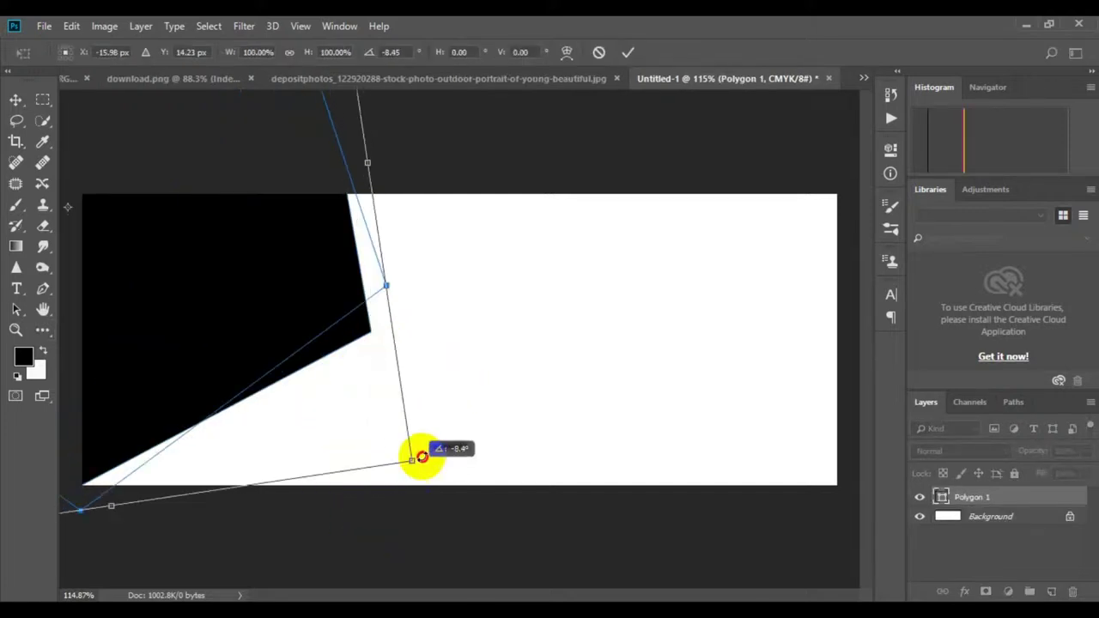
pyautogui.moveTo(286, 257)
pyautogui.mouseDown()
pyautogui.moveTo(282, 360)
pyautogui.moveTo(295, 365)
pyautogui.mouseUp()
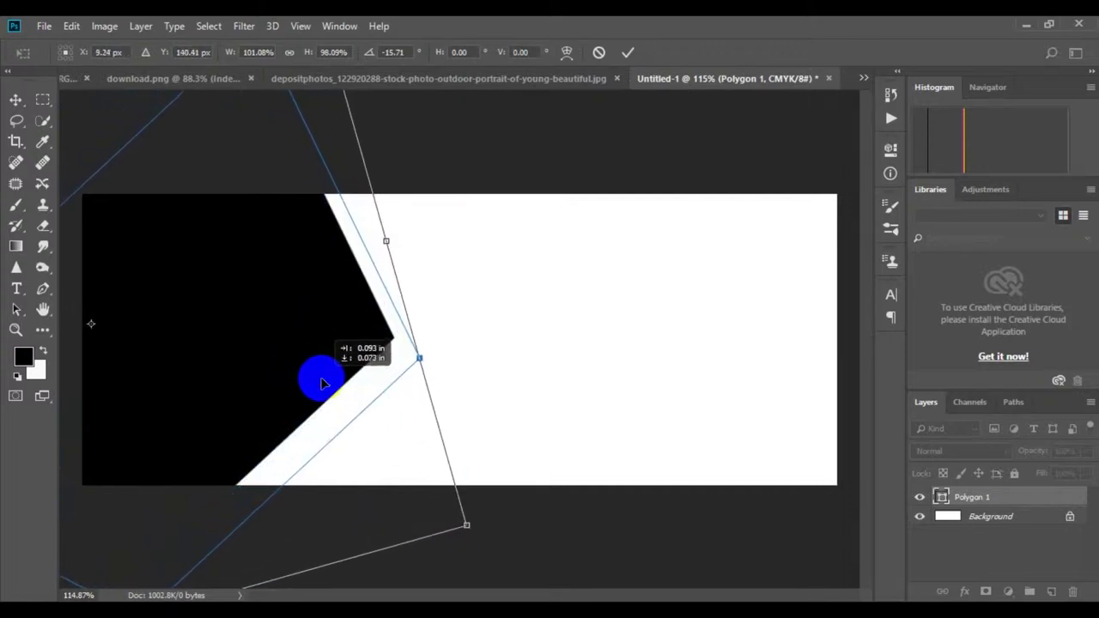
pyautogui.moveTo(295, 365)
pyautogui.mouseDown()
pyautogui.moveTo(375, 375)
pyautogui.moveTo(414, 358)
pyautogui.moveTo(408, 367)
pyautogui.mouseUp()
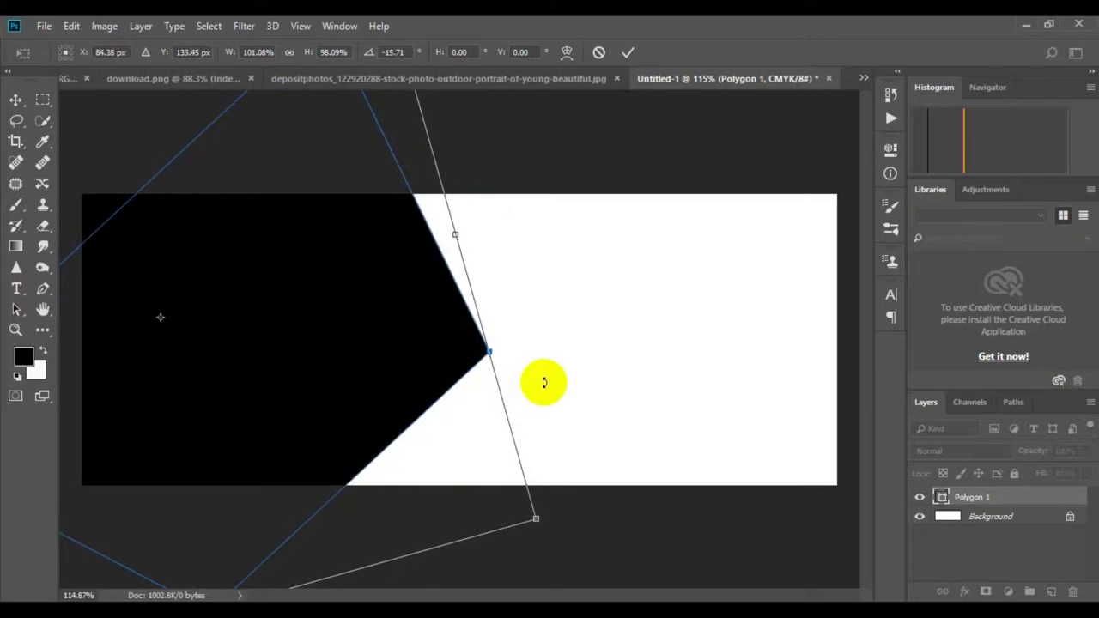
pyautogui.hotkey('ctrl', '0')
pyautogui.doubleClick(424, 346)
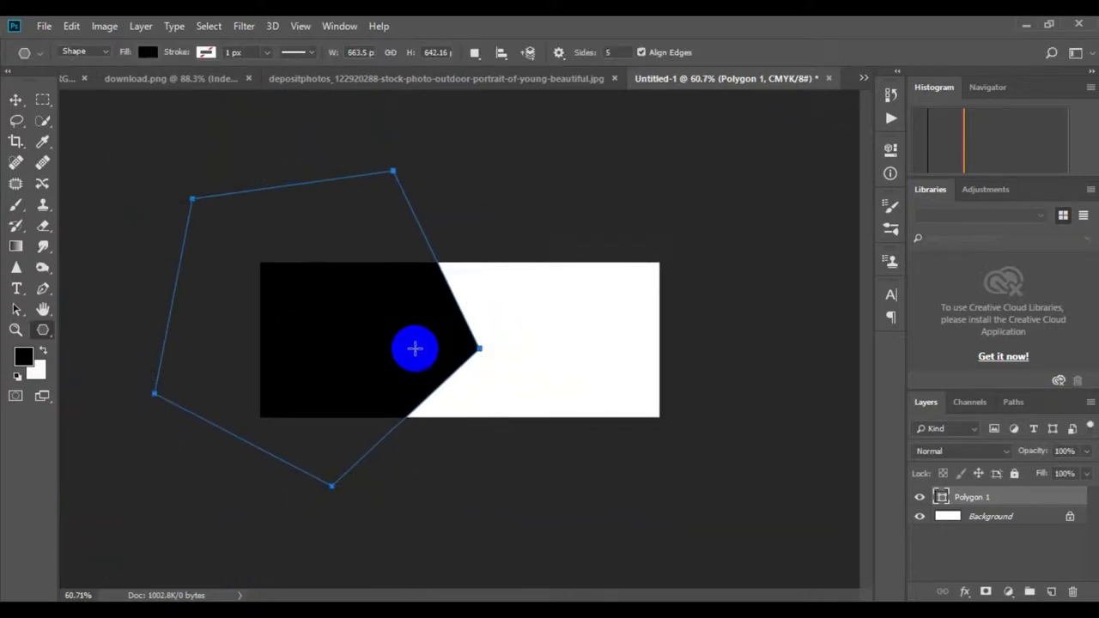
pyautogui.hotkey('ctrl', 't')
pyautogui.moveTo(420, 352); pyautogui.dragTo(430, 346)
pyautogui.click(626, 57)
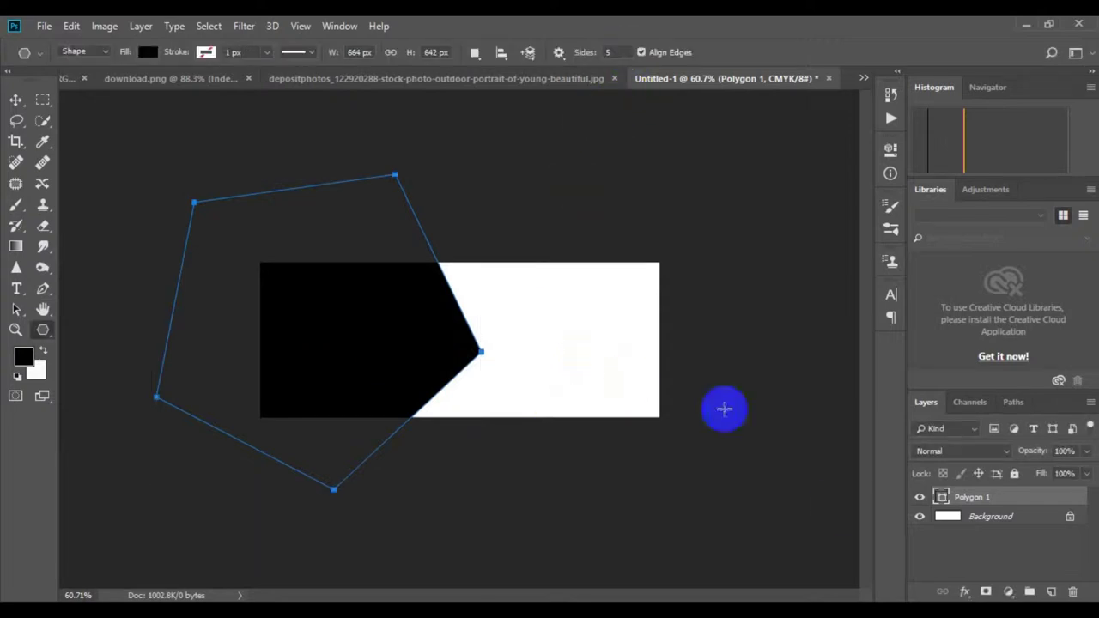
pyautogui.click(991, 516)
pyautogui.moveTo(385, 321)
pyautogui.mouseDown()
pyautogui.moveTo(406, 318)
pyautogui.moveTo(503, 386)
pyautogui.mouseUp()
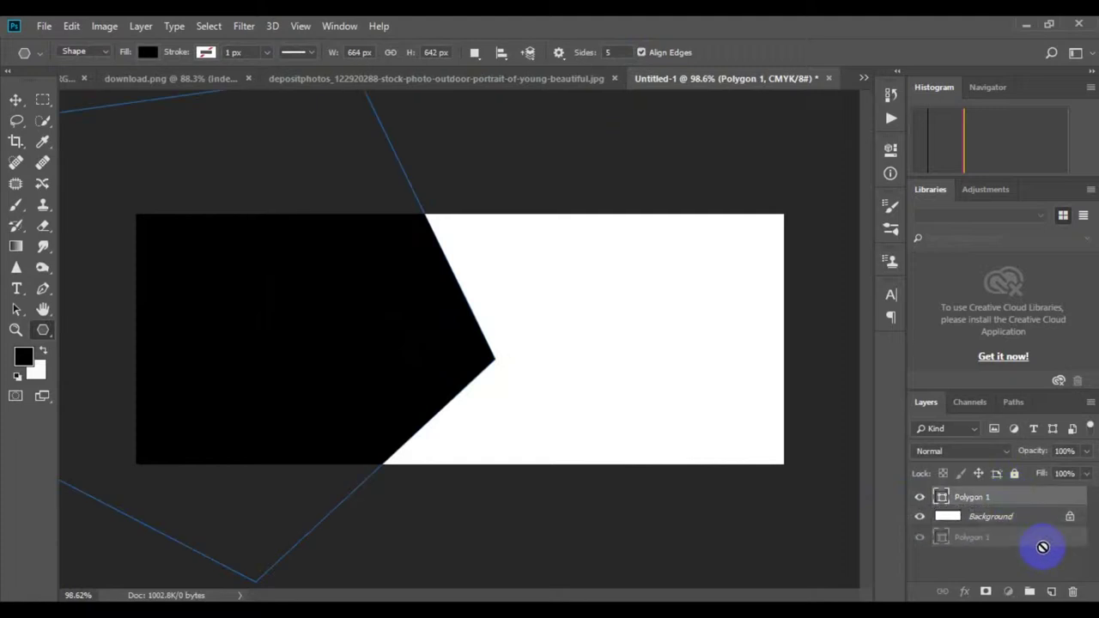
# - Duplicate Polygon 1, pick a bright orange colour, and nudge the copy right
pyautogui.moveTo(1013, 500); pyautogui.dragTo(1051, 592)
pyautogui.click(35, 370)
pyautogui.moveTo(280, 196); pyautogui.dragTo(252, 178)
pyautogui.click(446, 172)
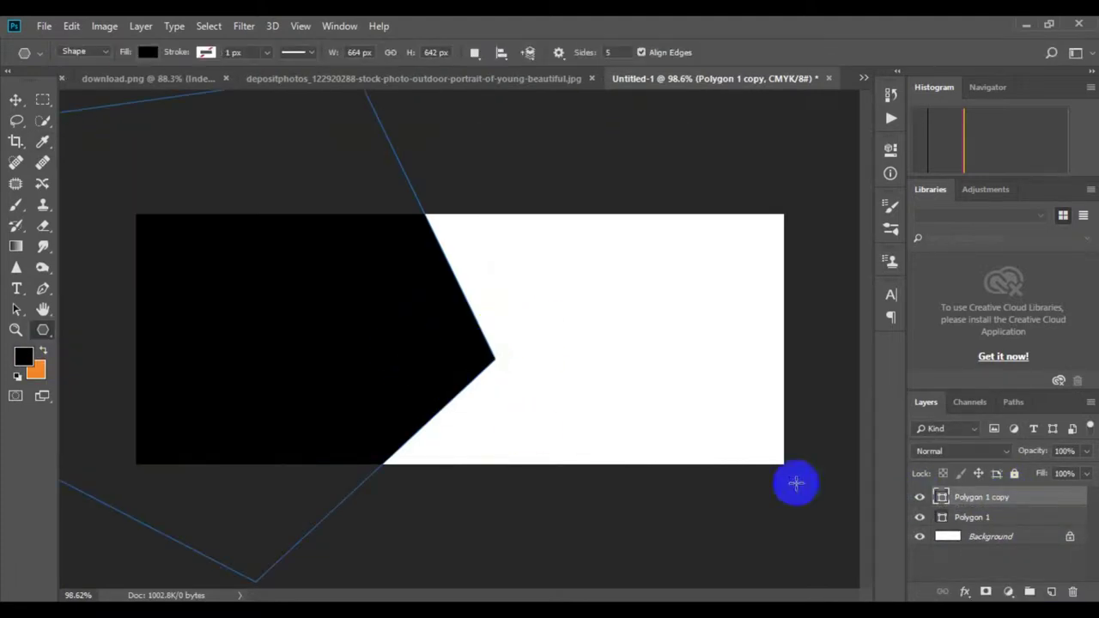
pyautogui.hotkey('ctrl', 't')
pyautogui.moveTo(421, 367); pyautogui.dragTo(420, 372)
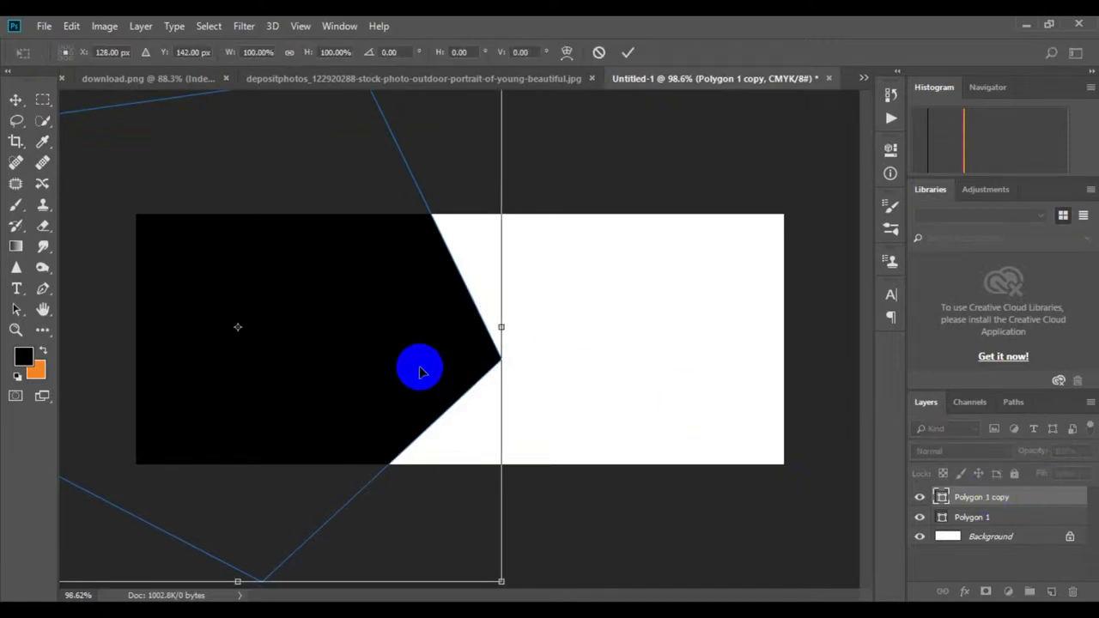
pyautogui.click(631, 53)
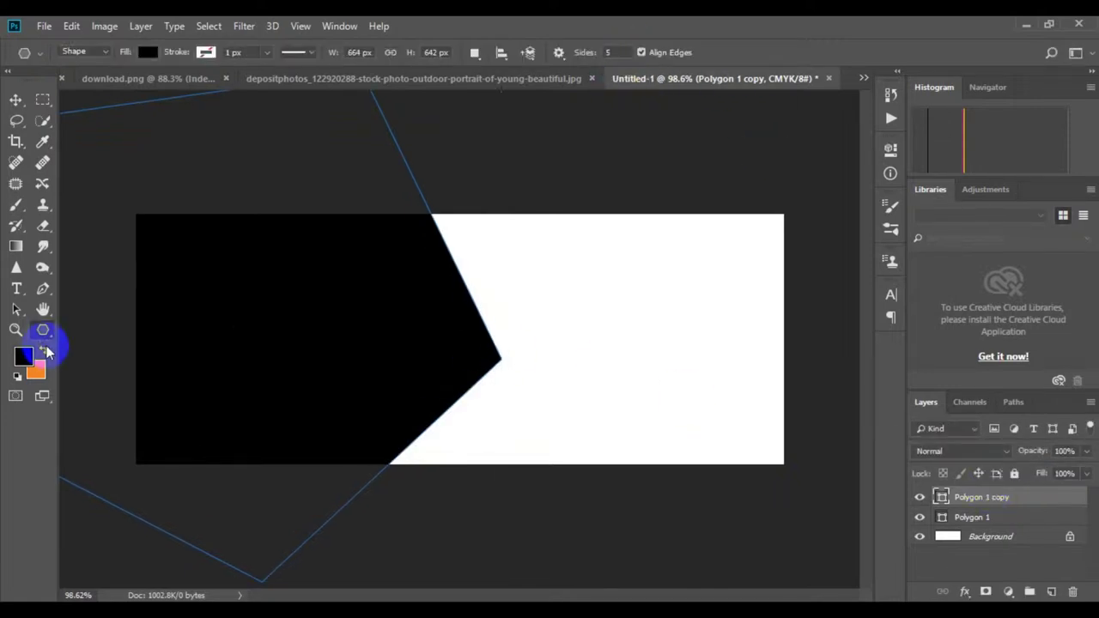
# - Fill the polygon copy with orange, leaving white as the background colour
pyautogui.click(43, 350)
pyautogui.click(36, 369)
pyautogui.click(81, 174)
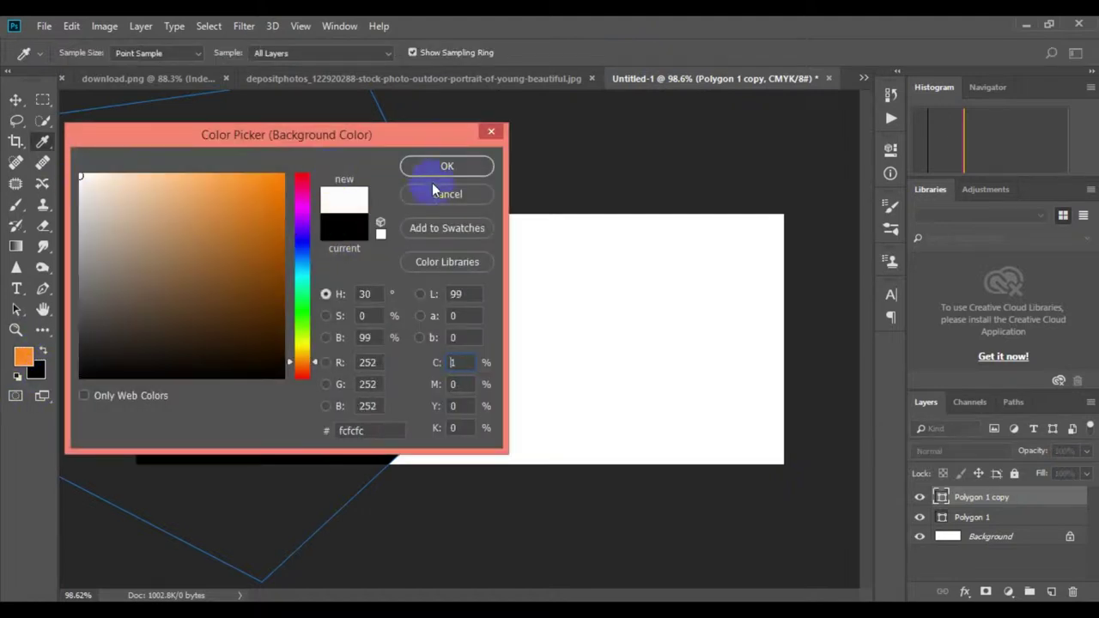
pyautogui.click(446, 166)
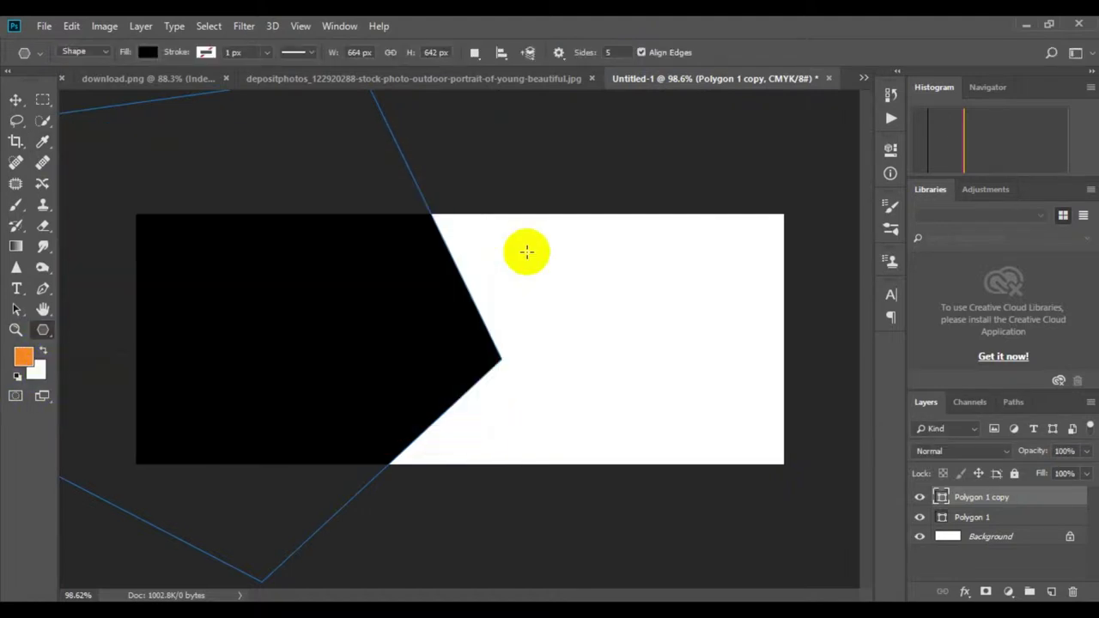
pyautogui.click(43, 350)
pyautogui.hotkey('ctrl', 'BackSpace')
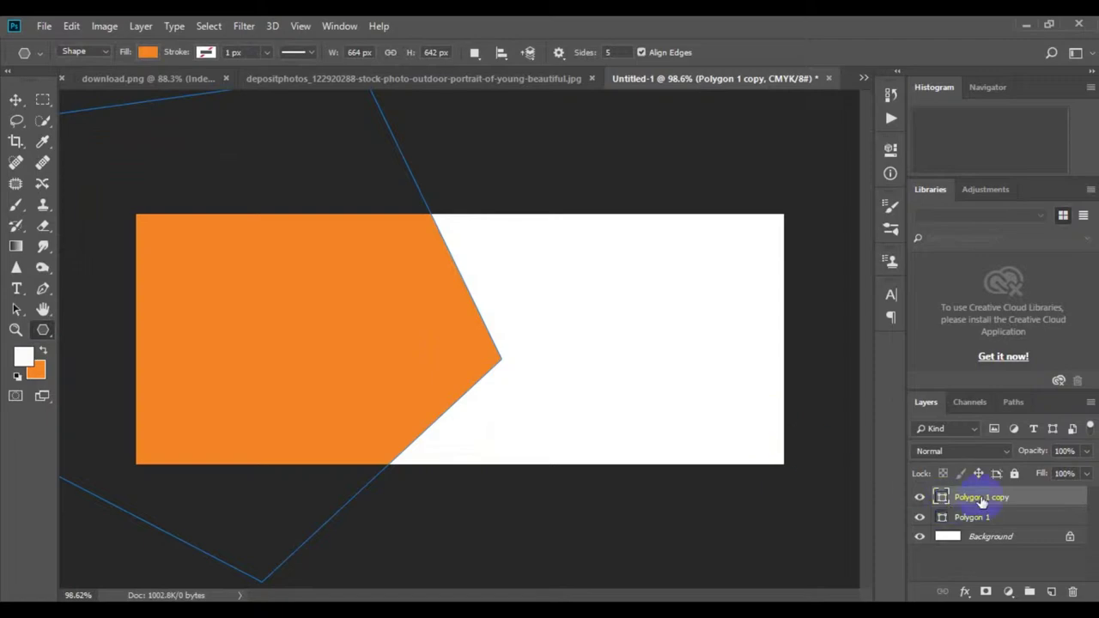
# - Place the orange copy beneath the black chevron, nudge it left, and duplicate it
pyautogui.keyDown('shift'); pyautogui.click(986, 516); pyautogui.keyUp('shift')
pyautogui.moveTo(990, 505); pyautogui.dragTo(981, 522)
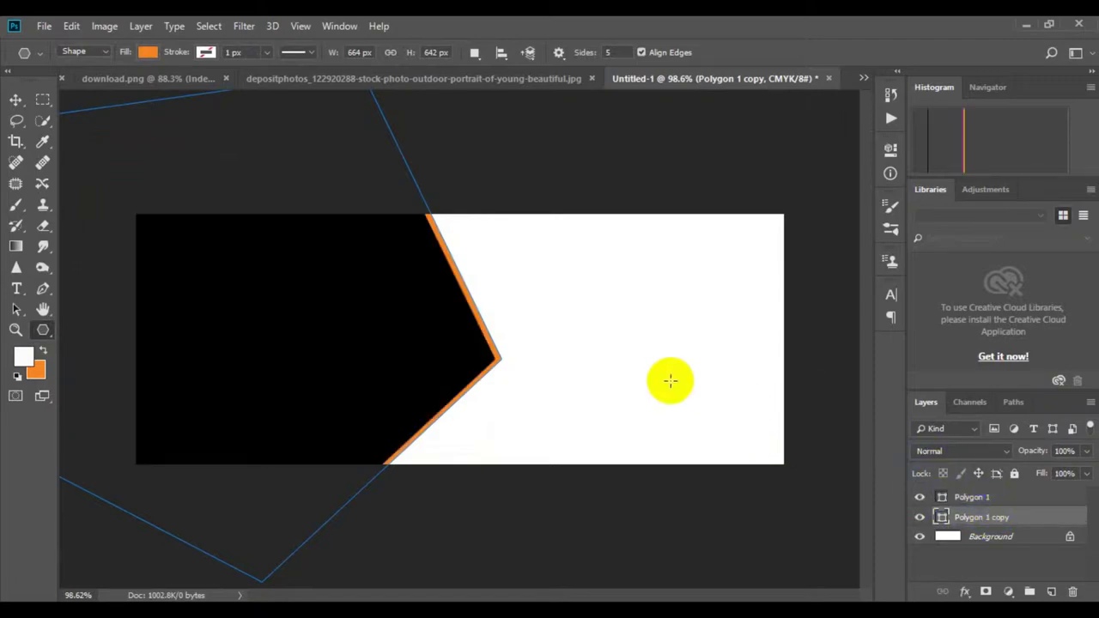
pyautogui.hotkey('ctrl', 't')
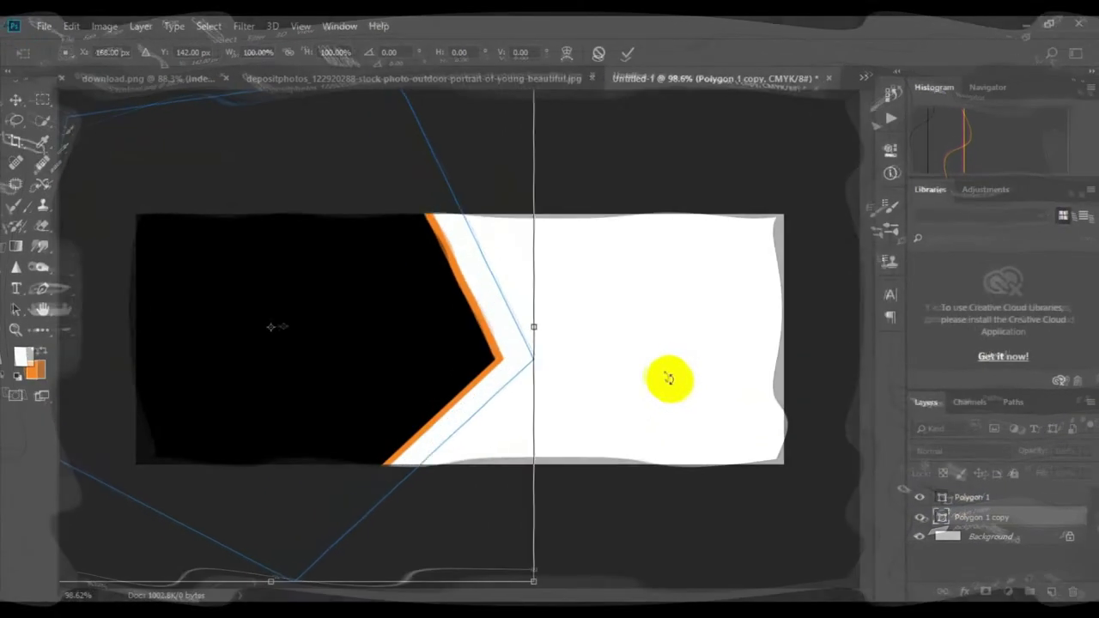
pyautogui.press('Left')
pyautogui.press('Left')
pyautogui.press('Left')
pyautogui.press('Left')
pyautogui.press('Left')
pyautogui.press('Left')
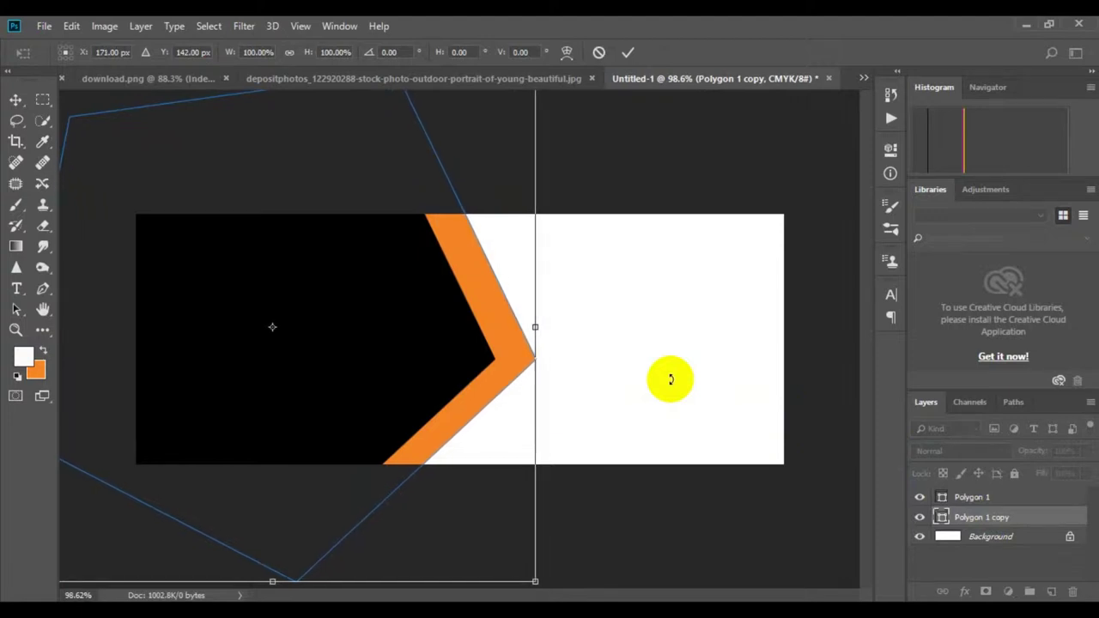
pyautogui.click(628, 53)
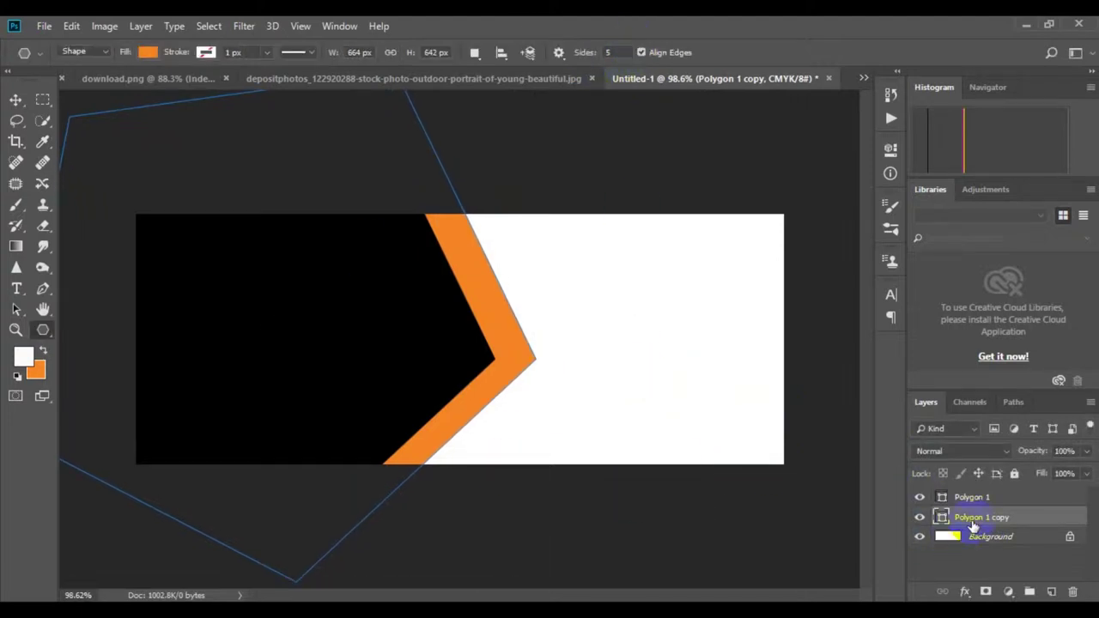
pyautogui.moveTo(1014, 523); pyautogui.dragTo(1051, 592)
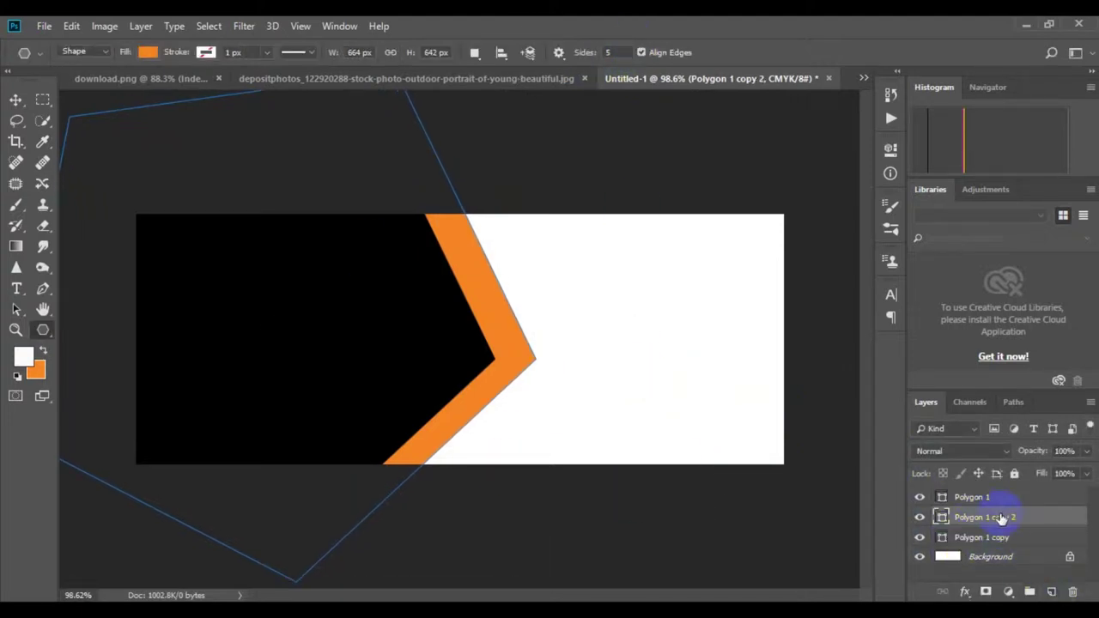
# - Duplicate the orange copy, shift it right, and fill it with a darker orange
pyautogui.moveTo(1003, 517); pyautogui.dragTo(995, 531)
pyautogui.hotkey('ctrl', 't')
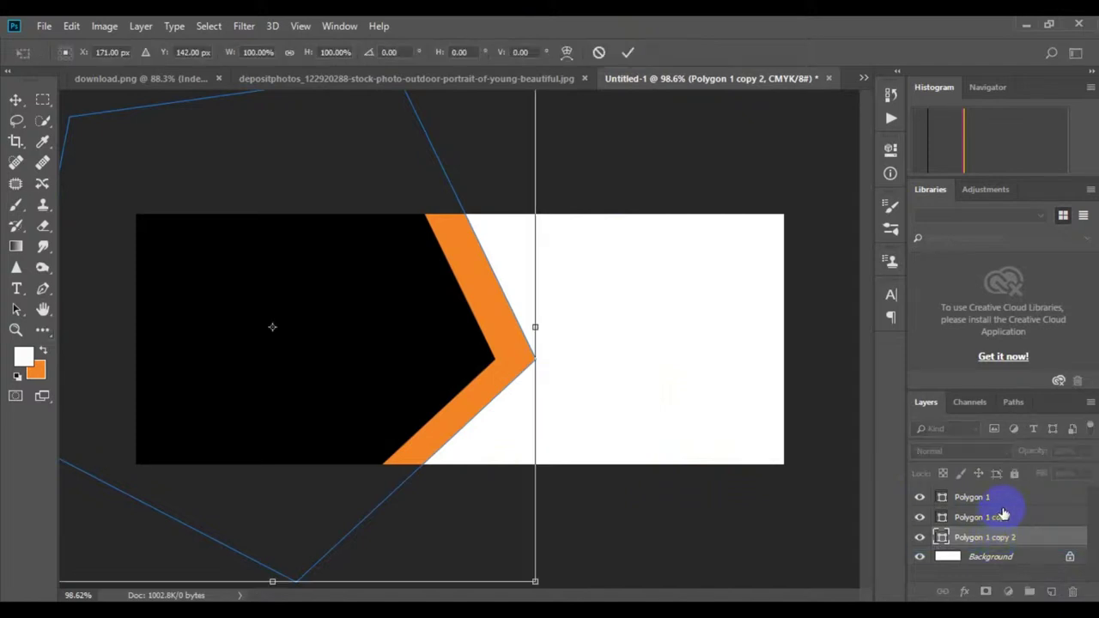
pyautogui.hotkey('shift', 'Right')
pyautogui.hotkey('shift', 'Right')
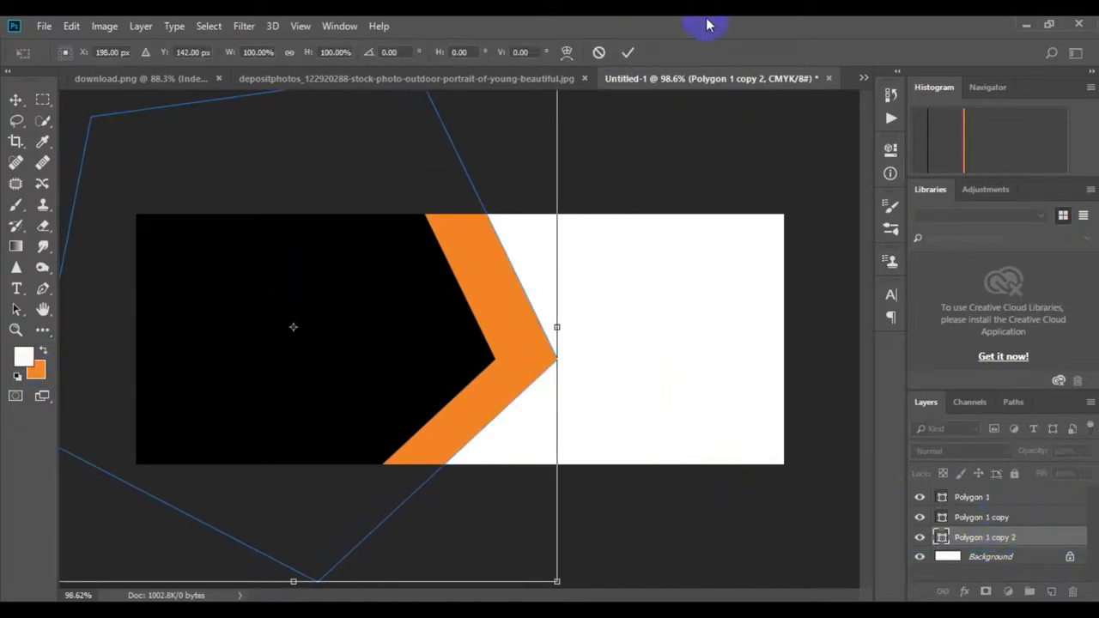
pyautogui.press('Return')
pyautogui.click(35, 370)
pyautogui.moveTo(263, 177); pyautogui.dragTo(273, 201)
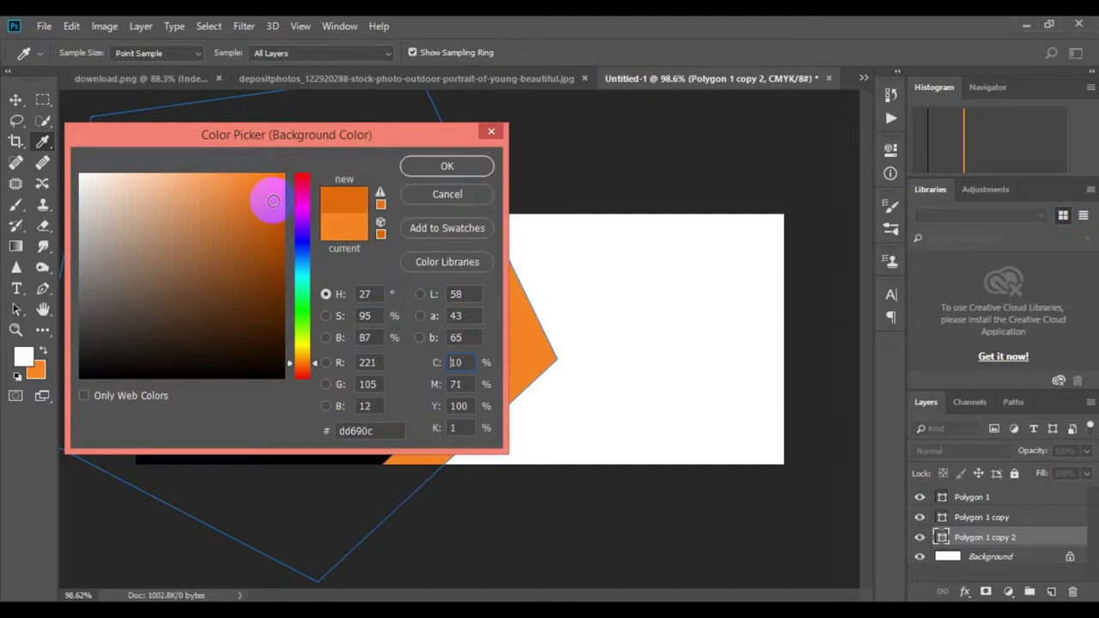
pyautogui.press('Return')
pyautogui.hotkey('ctrl', 'BackSpace')
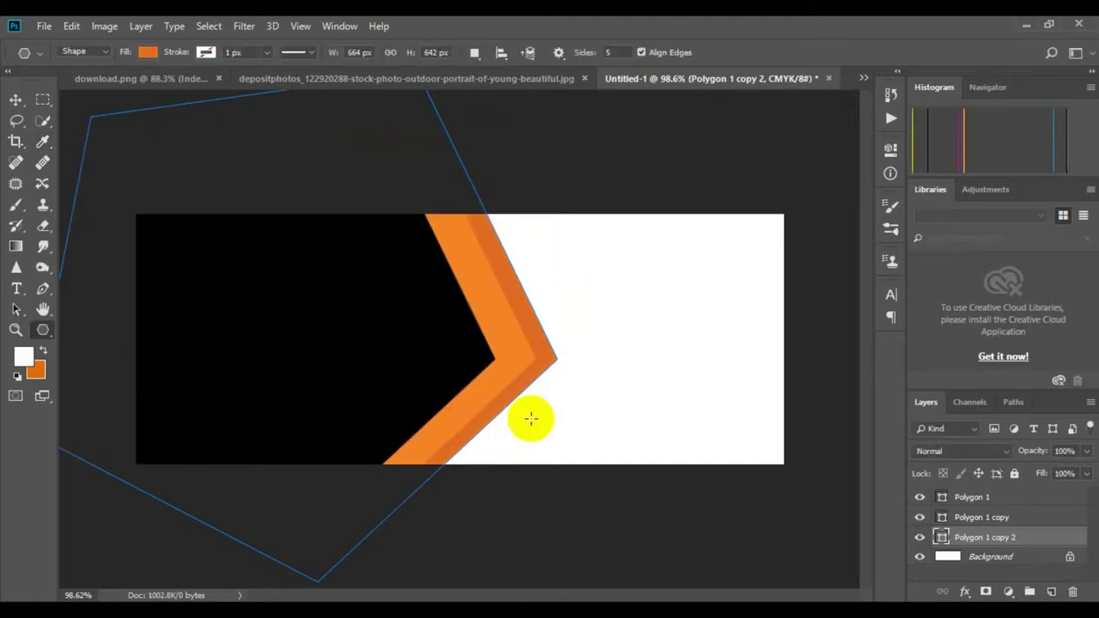
# - Nudge the darker copy left, then duplicate it and shift the new copy further right
pyautogui.hotkey('ctrl', 't')
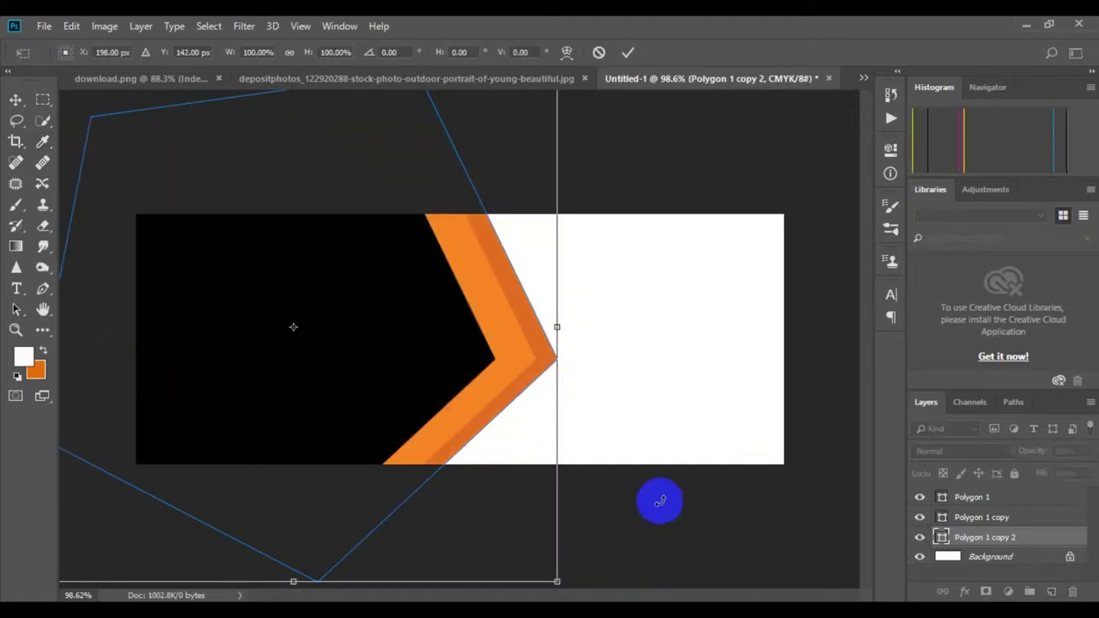
pyautogui.press('Left')
pyautogui.press('Left')
pyautogui.press('Left')
pyautogui.press('Left')
pyautogui.press('Left')
pyautogui.press('Left')
pyautogui.press('Left')
pyautogui.press('Left')
pyautogui.press('Left')
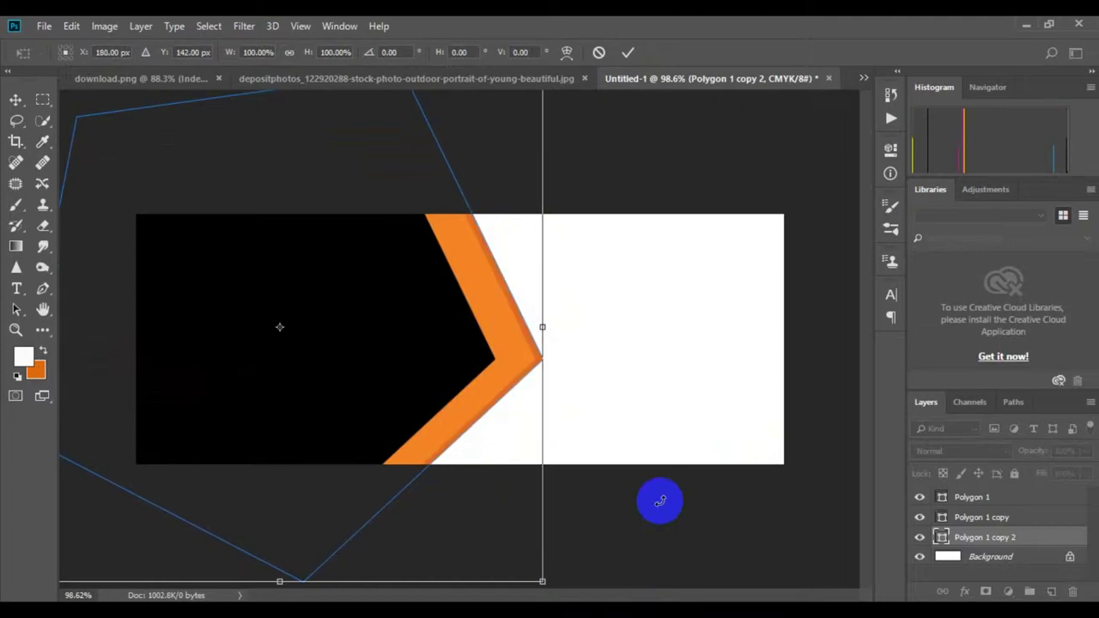
pyautogui.click(631, 50)
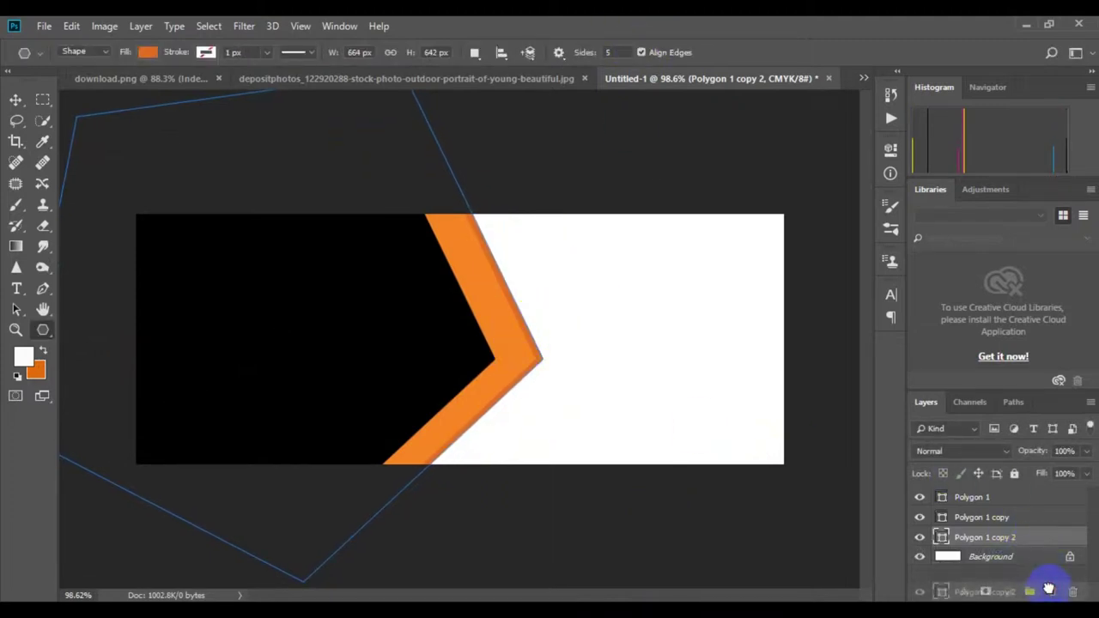
pyautogui.moveTo(1041, 555); pyautogui.dragTo(1051, 592)
pyautogui.hotkey('ctrl', 't')
pyautogui.press('Right')
pyautogui.press('Right')
pyautogui.press('Right')
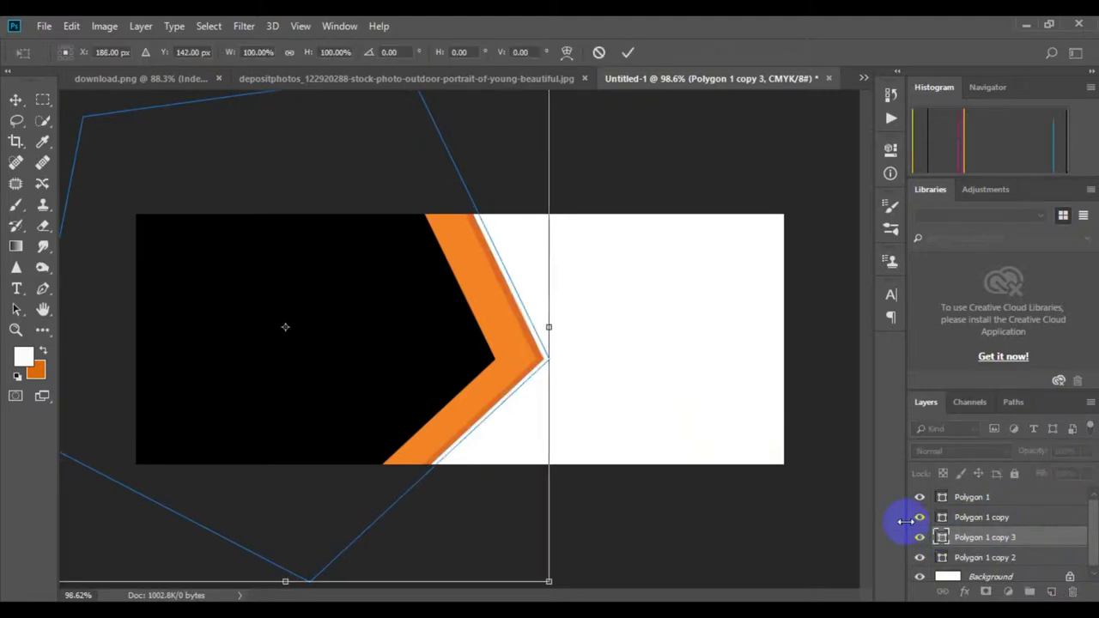
pyautogui.hotkey('shift', 'Right')
pyautogui.hotkey('shift', 'Right')
pyautogui.press('Right')
pyautogui.press('Right')
pyautogui.hotkey('shift', 'Right')
pyautogui.click(627, 52)
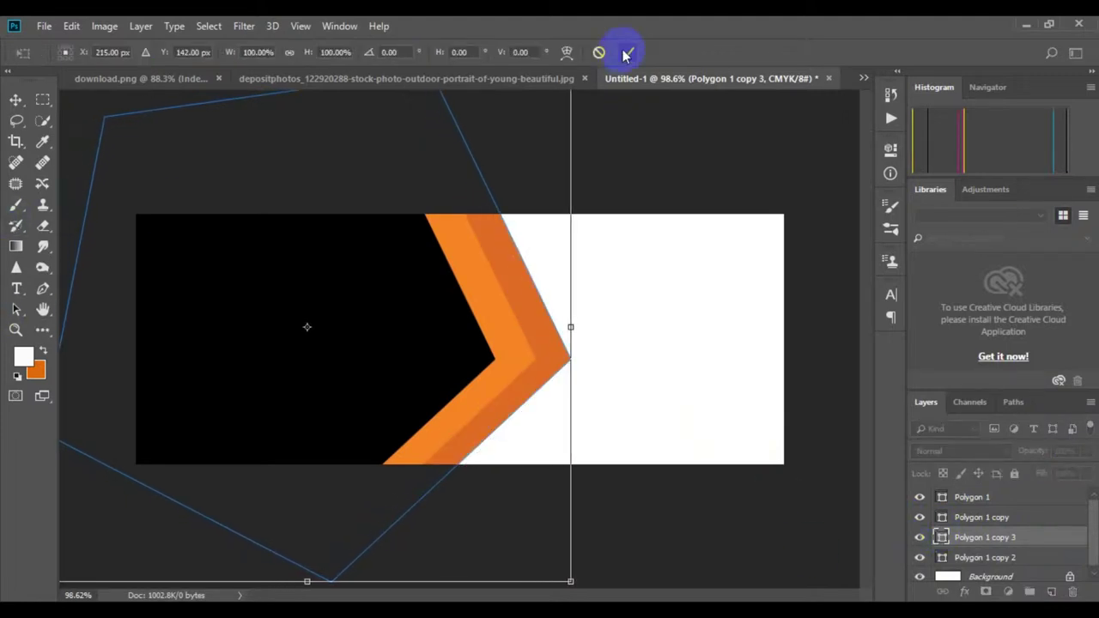
# - Fill the new stripe with orange and move it below Polygon 1 copy 2
pyautogui.click(35, 370)
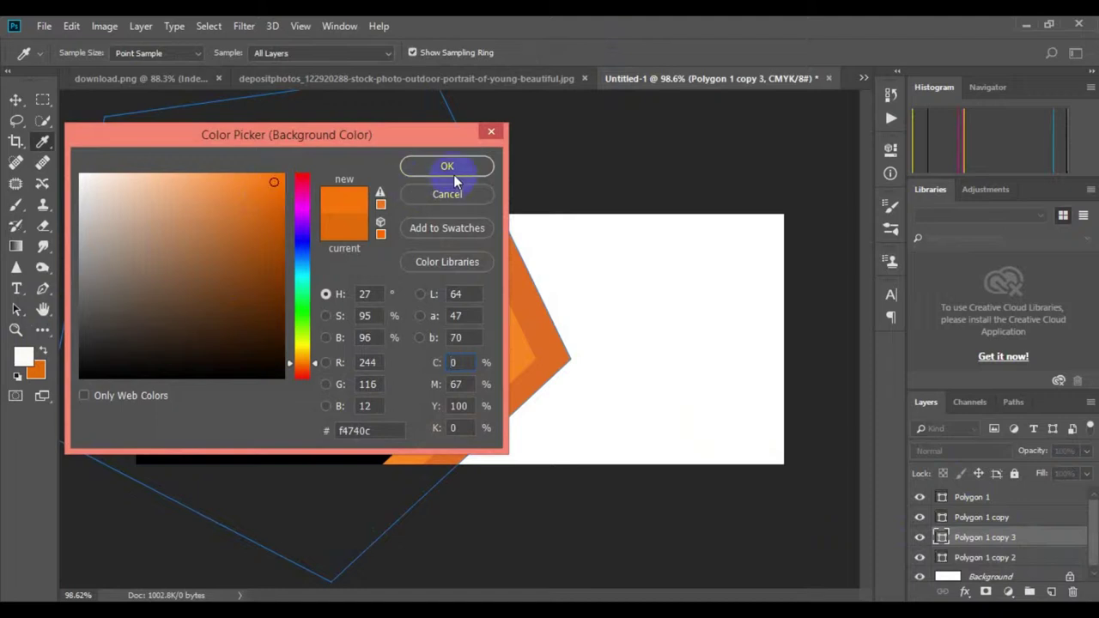
pyautogui.click(447, 168)
pyautogui.hotkey('ctrl', 'BackSpace')
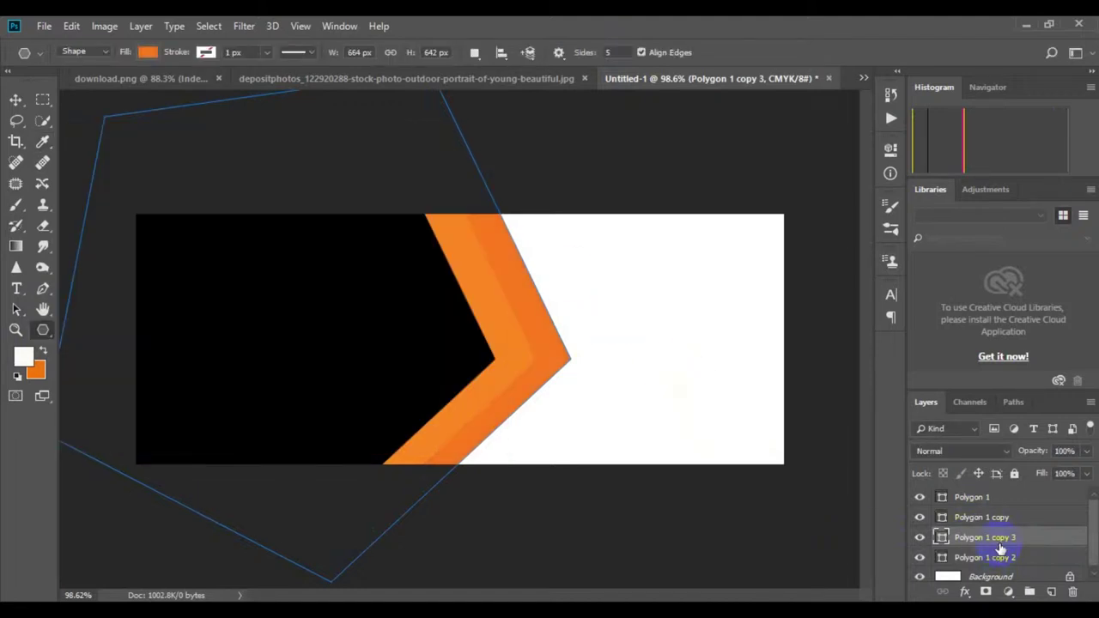
pyautogui.moveTo(1001, 547); pyautogui.dragTo(1010, 554)
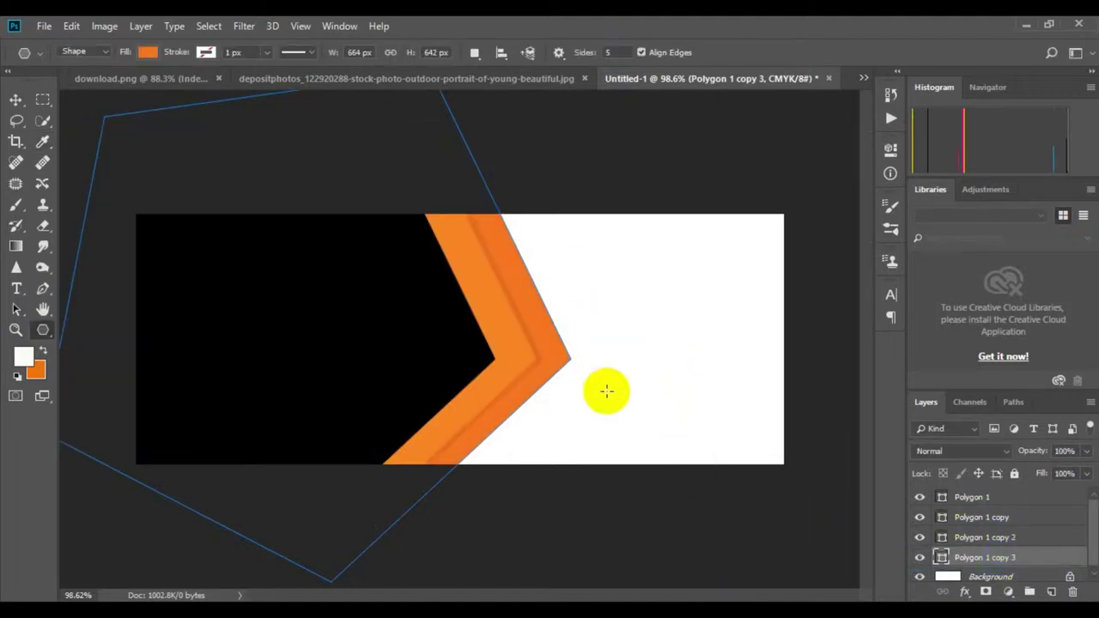
pyautogui.click(624, 534)
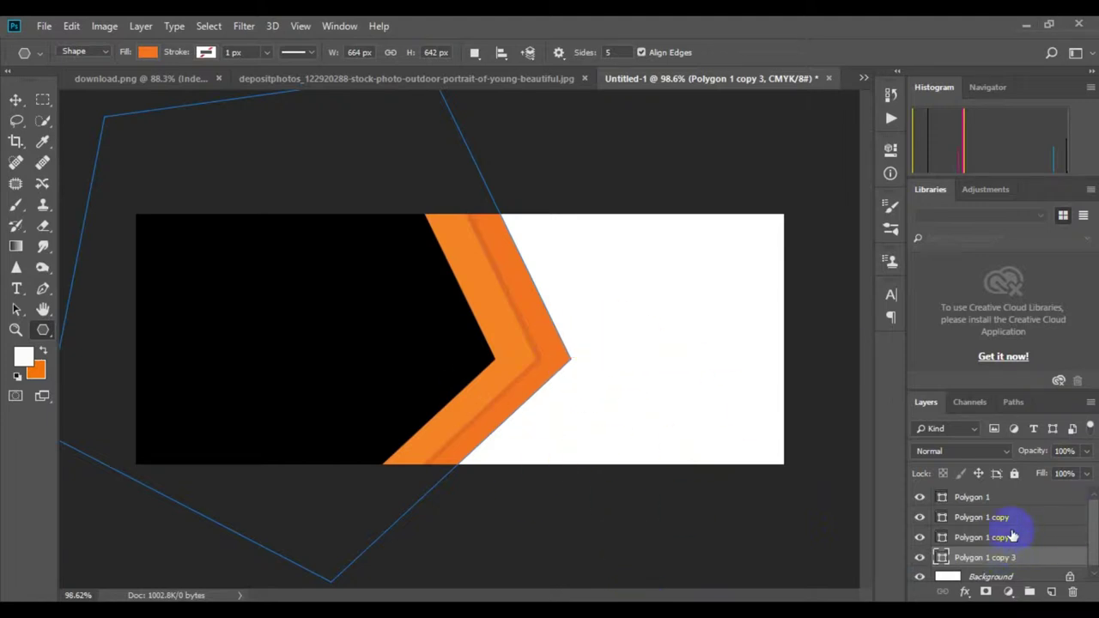
pyautogui.click(1010, 497)
# - Draw a dark grey rectangle bar across the banner's top right
pyautogui.click(43, 328)
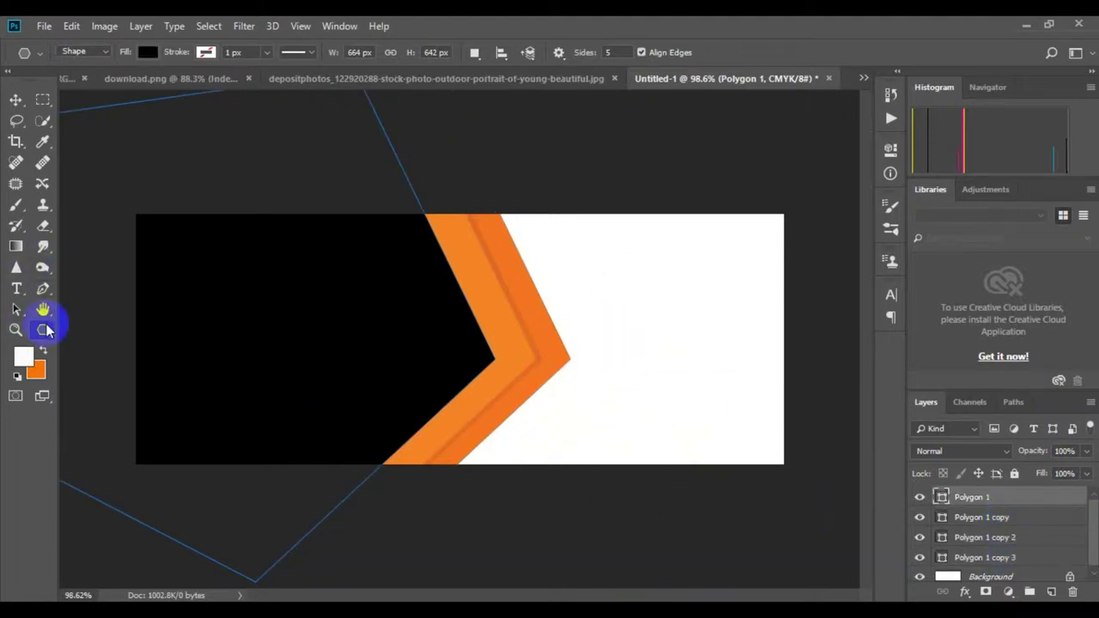
pyautogui.click(120, 518)
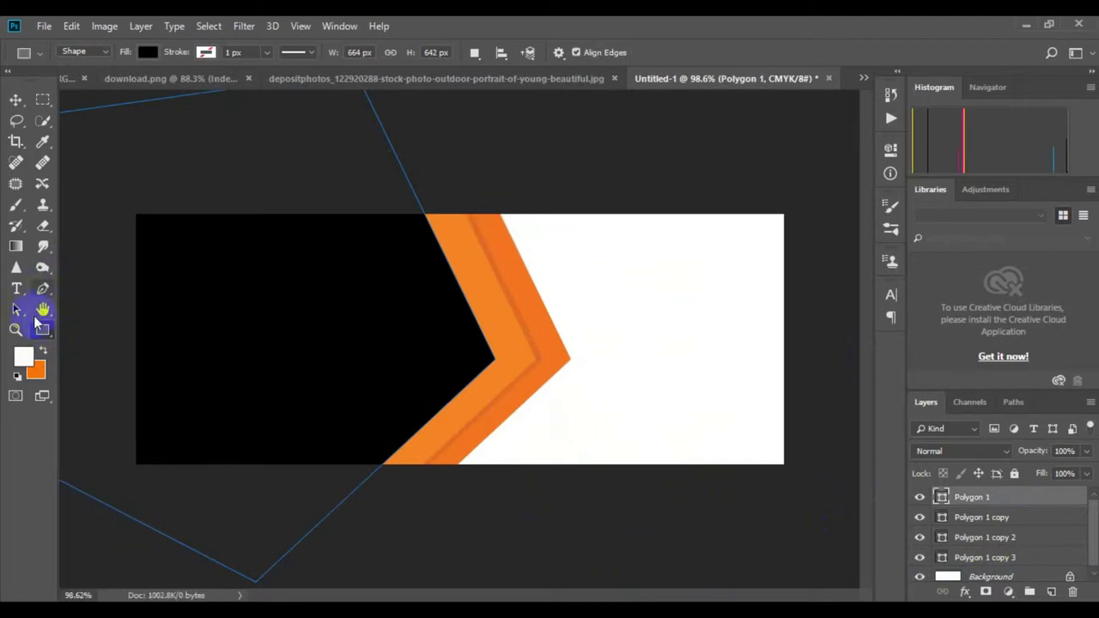
pyautogui.click(24, 356)
pyautogui.moveTo(91, 336)
pyautogui.mouseDown()
pyautogui.moveTo(76, 349)
pyautogui.moveTo(78, 335)
pyautogui.mouseUp()
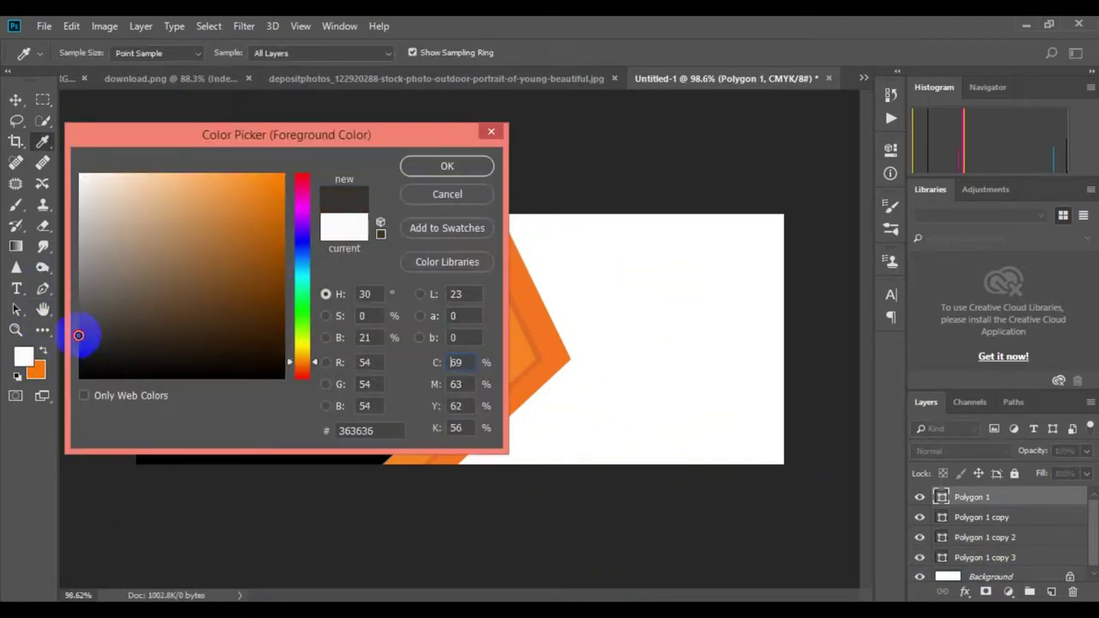
pyautogui.click(434, 175)
pyautogui.moveTo(481, 201)
pyautogui.mouseDown()
pyautogui.moveTo(716, 243)
pyautogui.moveTo(789, 244)
pyautogui.moveTo(749, 234)
pyautogui.mouseUp()
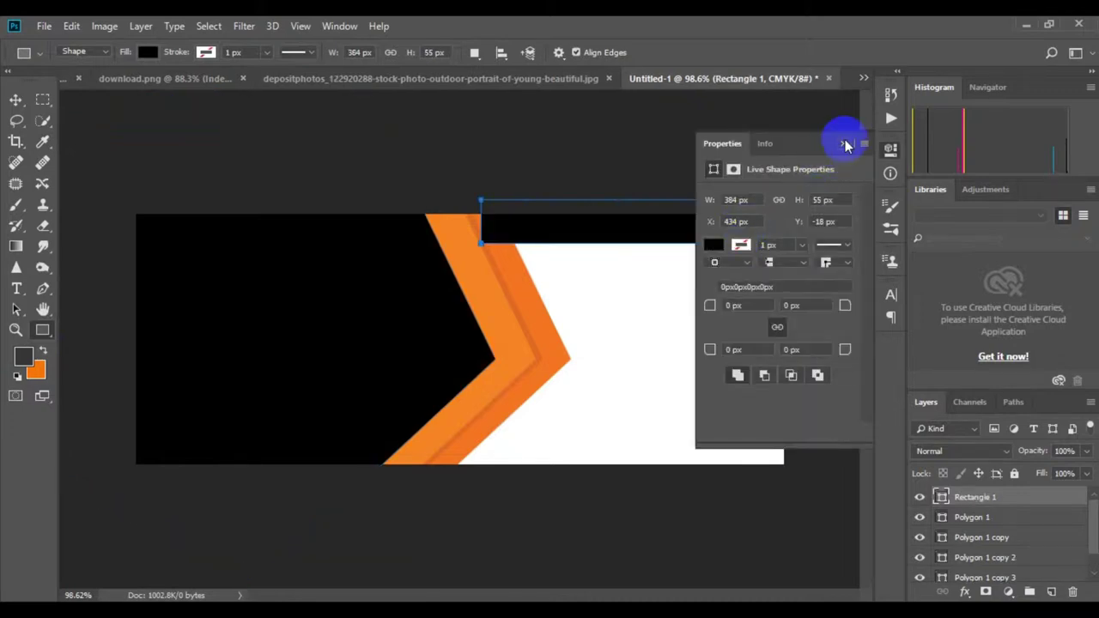
# - Fill the bar with dark grey and place Rectangle 1 behind the orange stripes
pyautogui.click(845, 142)
pyautogui.click(31, 359)
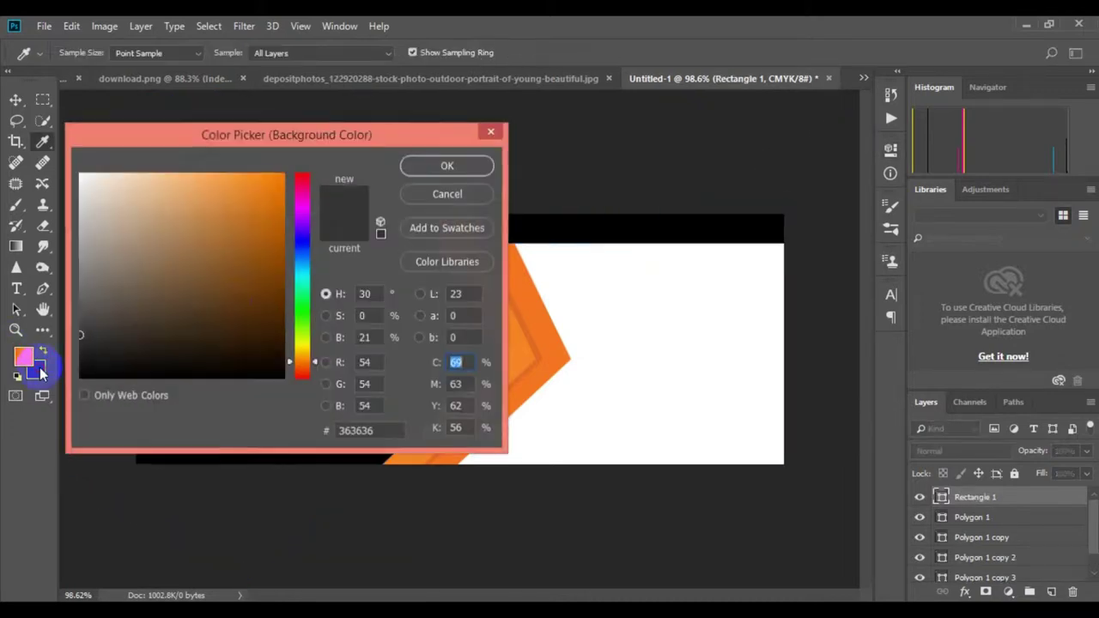
pyautogui.click(100, 345)
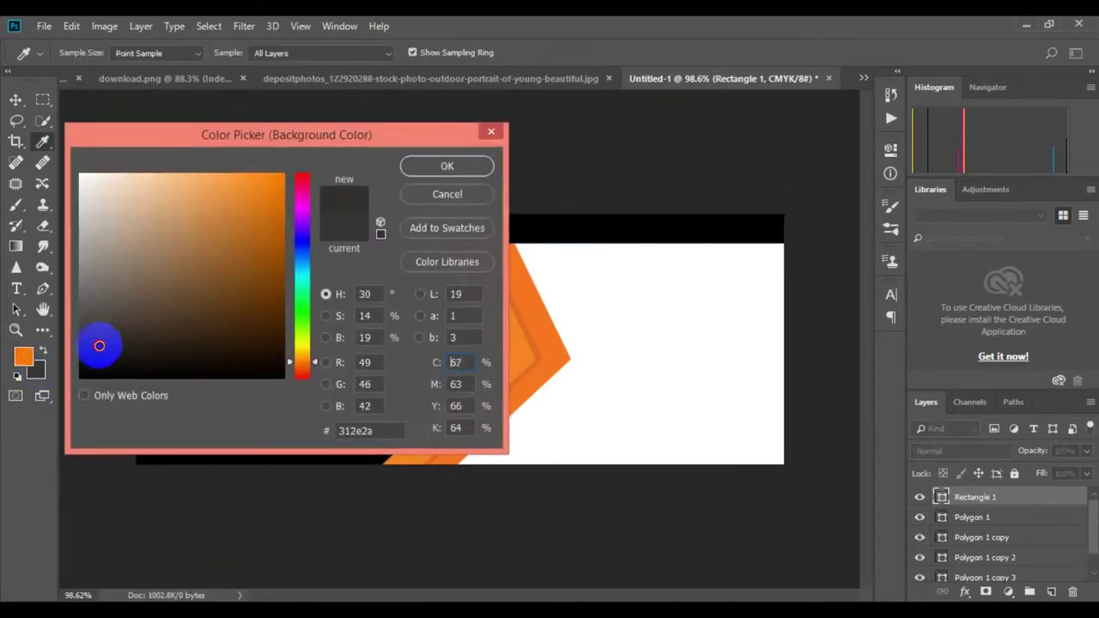
pyautogui.click(477, 201)
pyautogui.hotkey('ctrl', 'BackSpace')
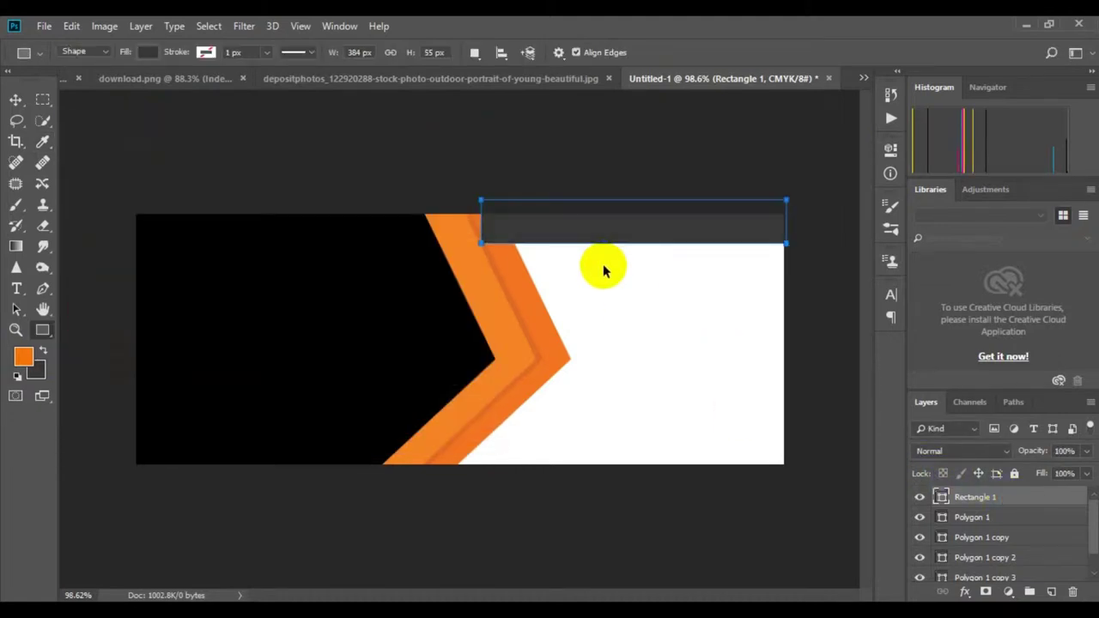
pyautogui.moveTo(1092, 554); pyautogui.dragTo(1016, 559)
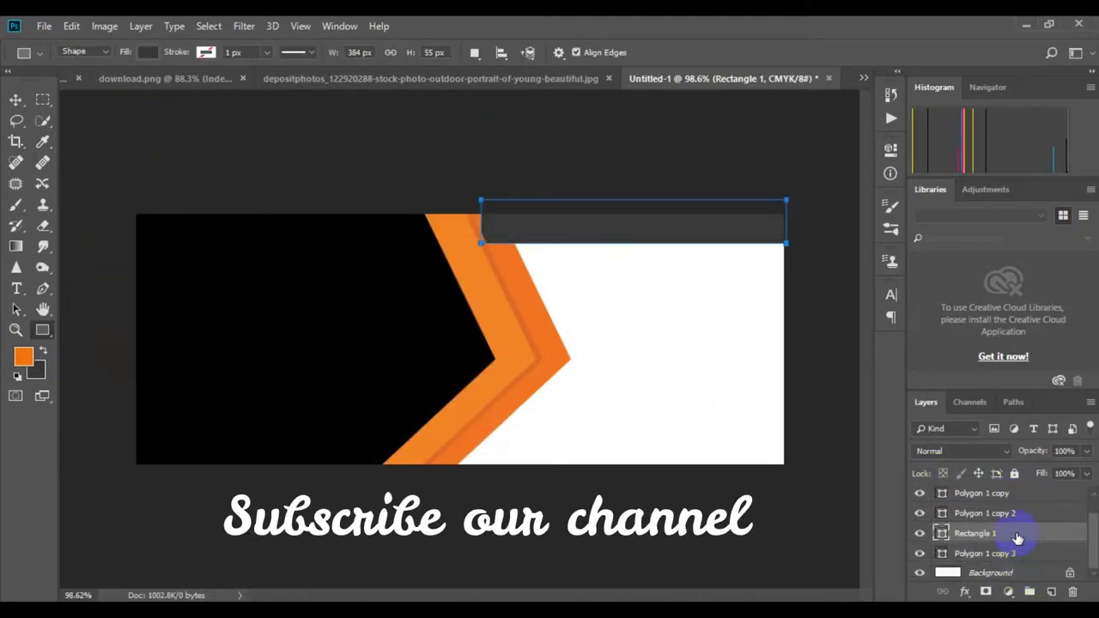
pyautogui.moveTo(523, 266); pyautogui.dragTo(582, 337)
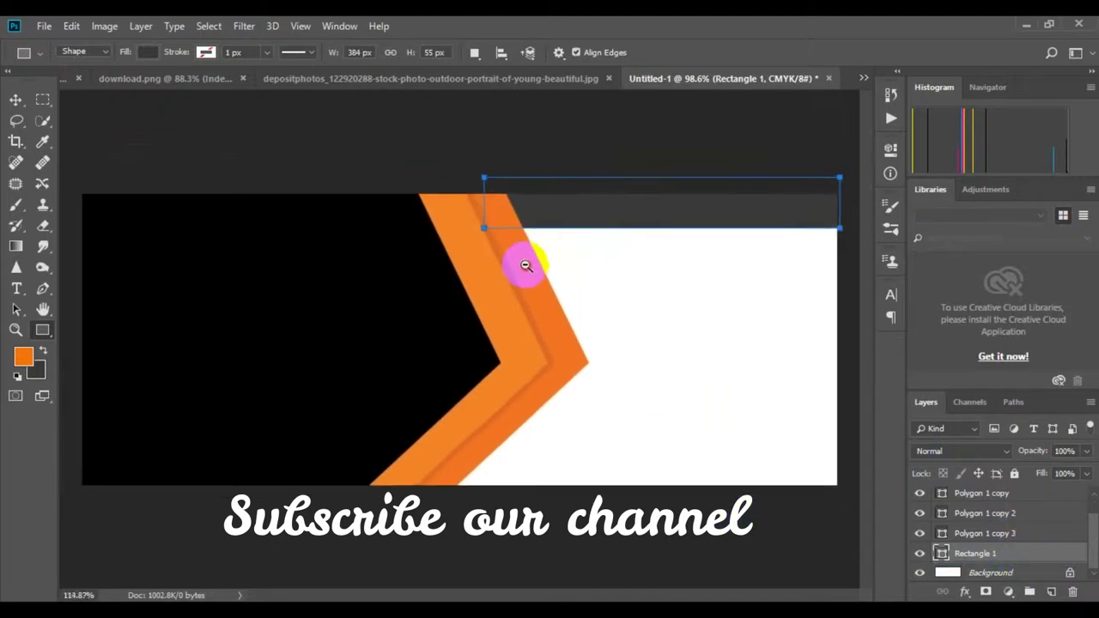
# - Duplicate the Polygon 1 copy 3 stripe and sample its orange with the eyedropper
pyautogui.click(1018, 536)
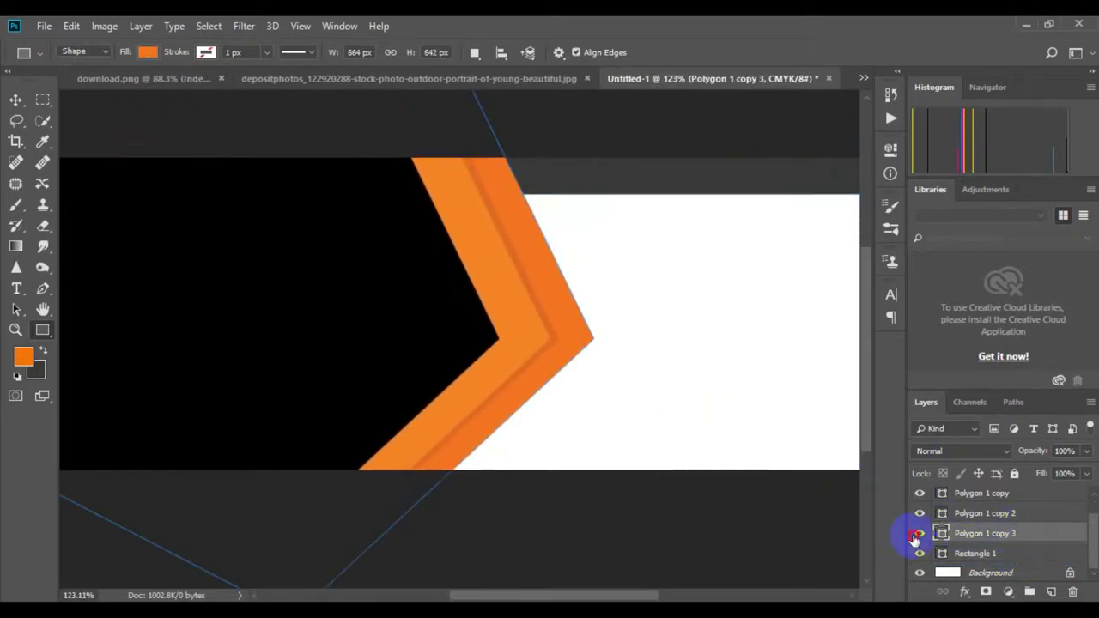
pyautogui.moveTo(1011, 536); pyautogui.dragTo(1051, 591)
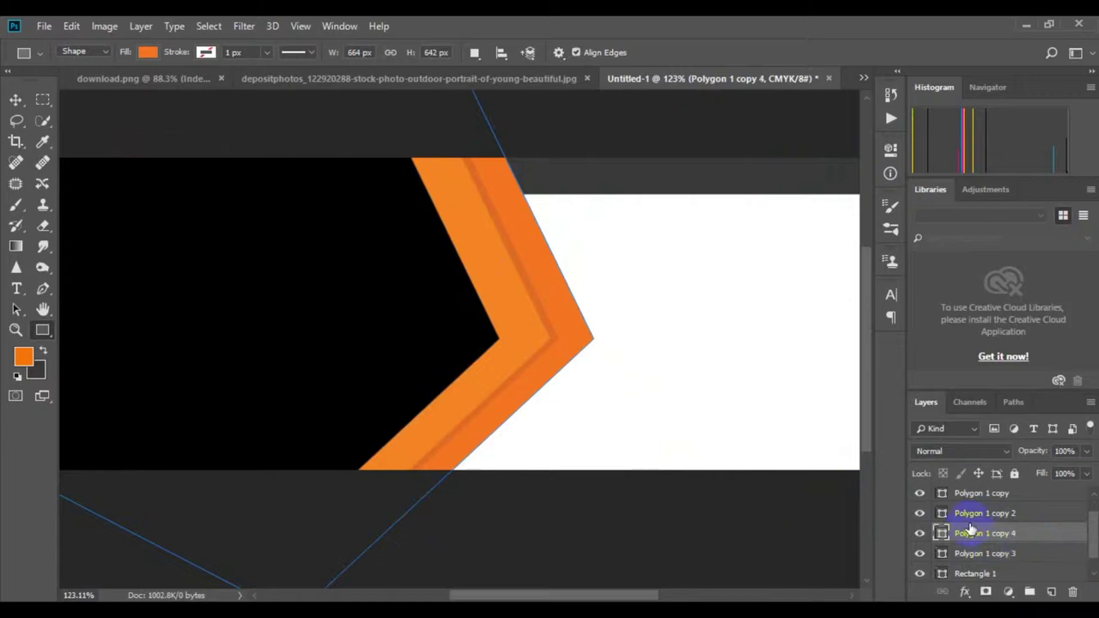
pyautogui.hotkey('ctrl', 't')
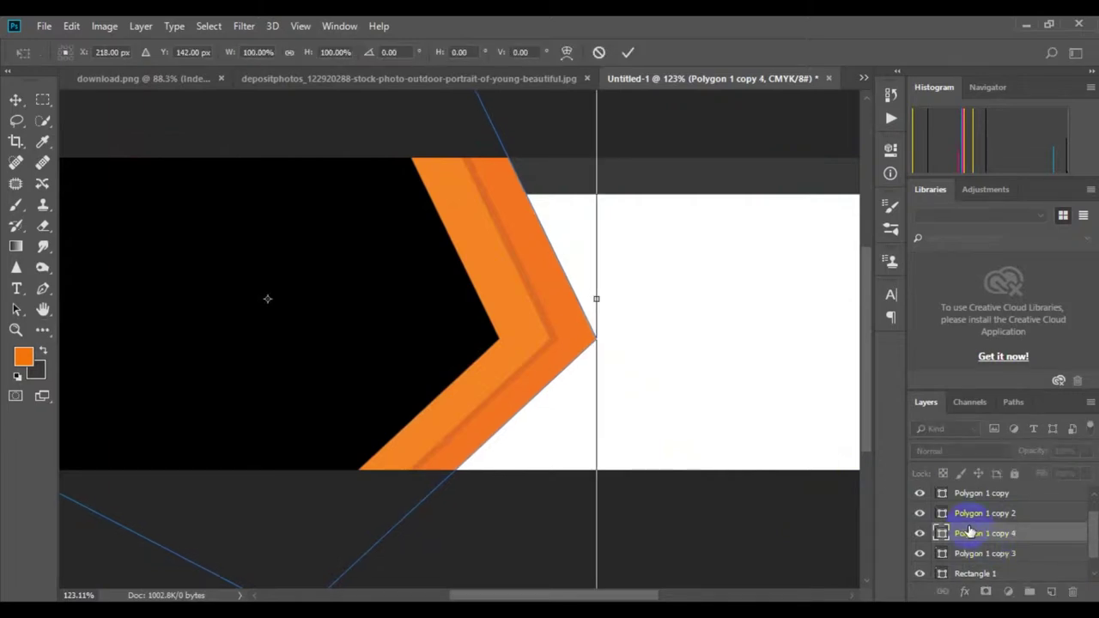
pyautogui.doubleClick(540, 233)
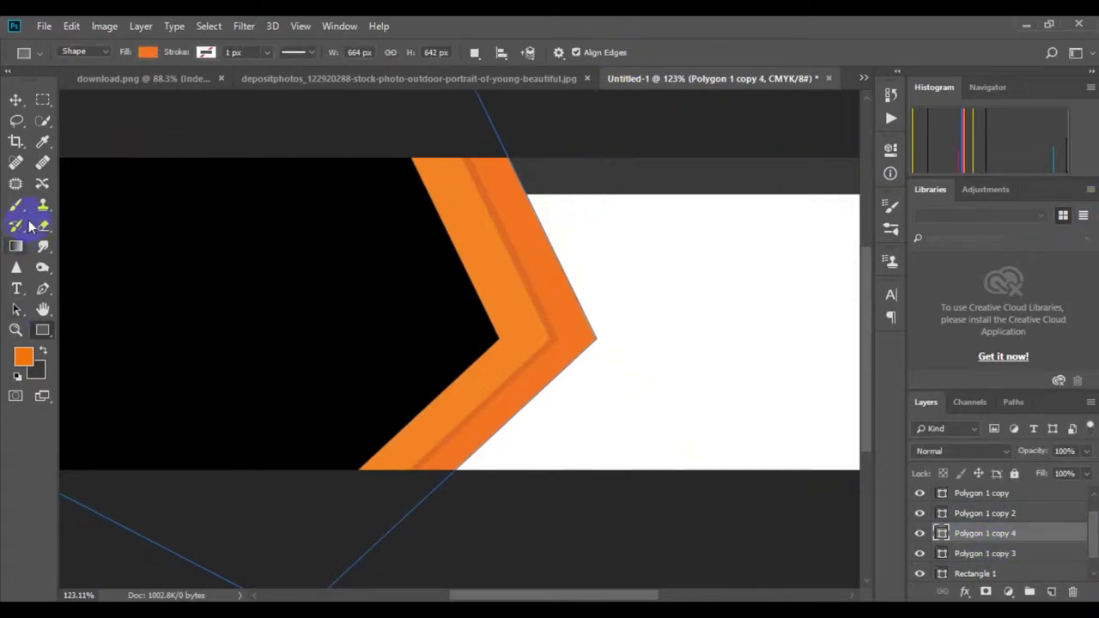
pyautogui.click(43, 142)
pyautogui.click(510, 246)
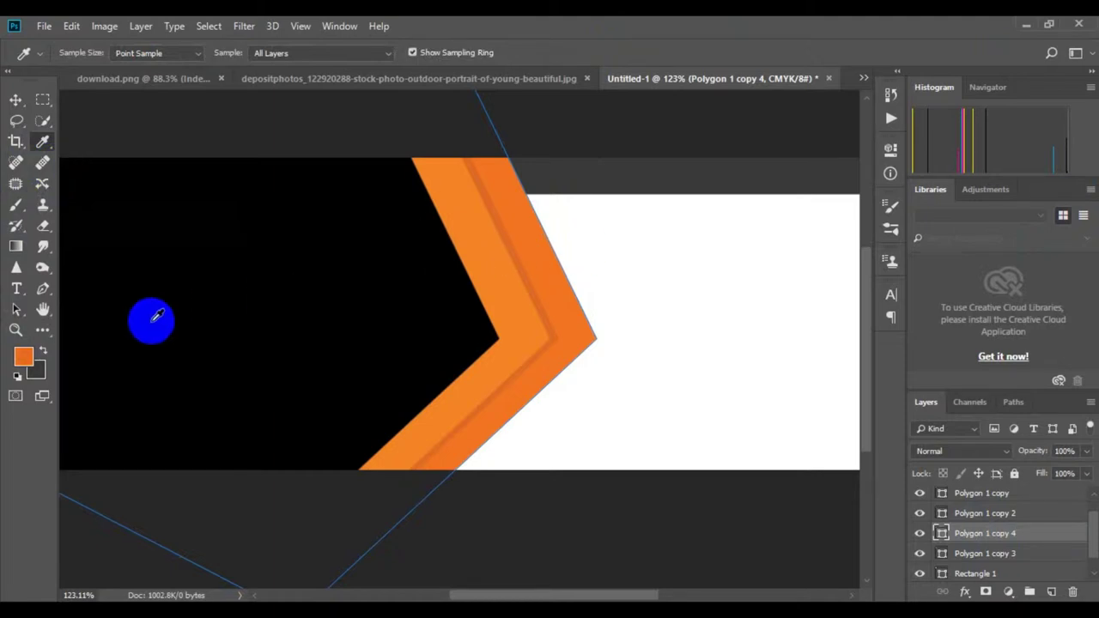
pyautogui.click(43, 350)
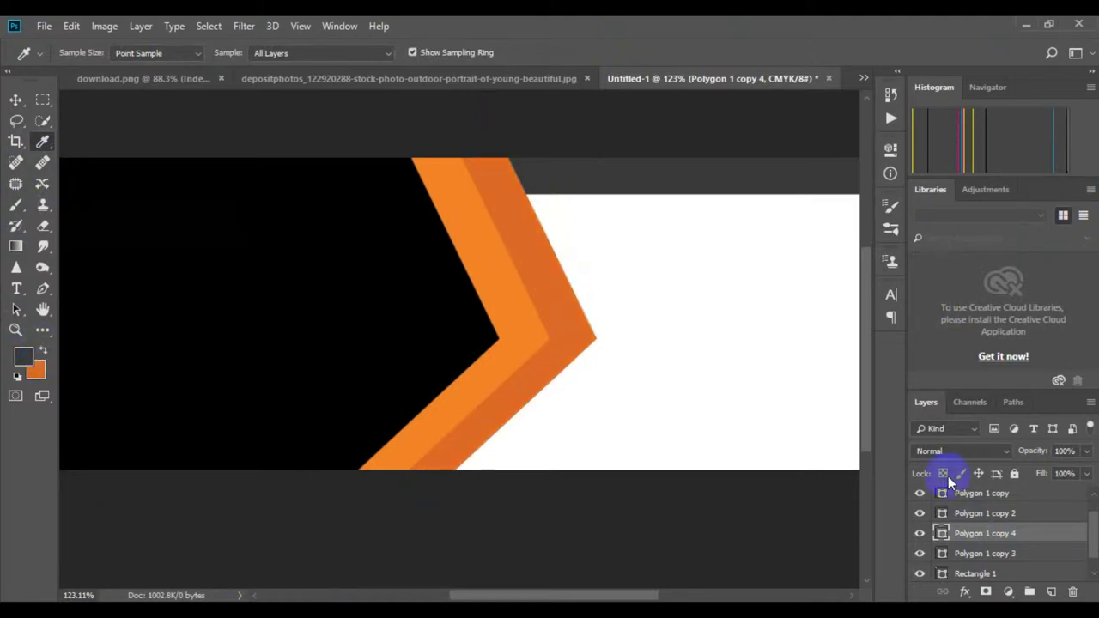
# - Move Polygon 1 copy 4 below copy 3 and nudge it two steps right
pyautogui.moveTo(1016, 536); pyautogui.dragTo(1016, 567)
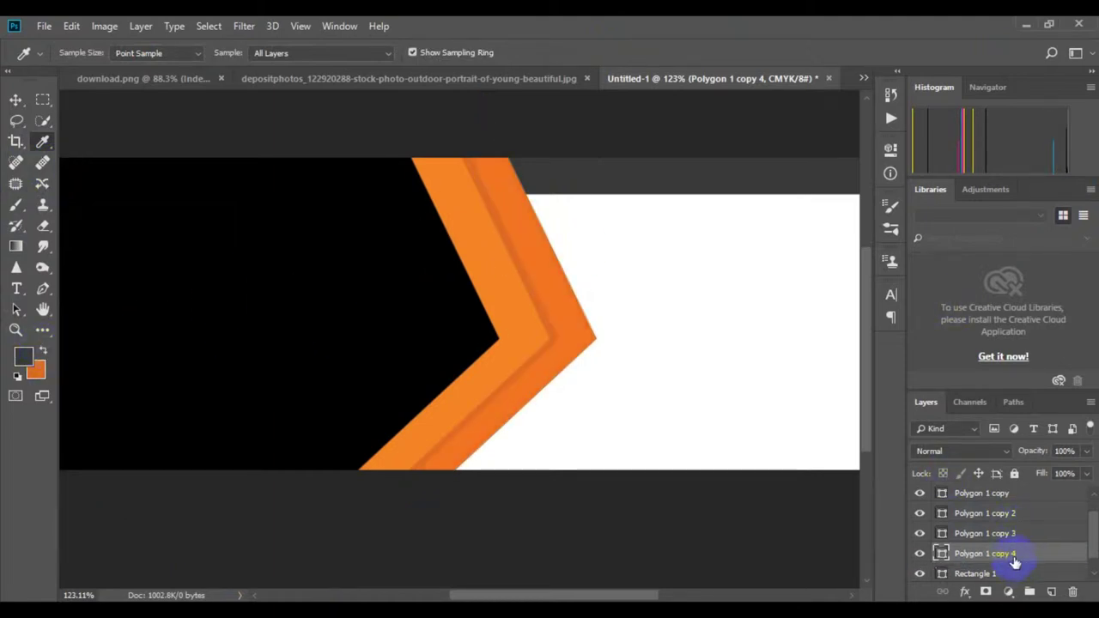
pyautogui.scroll(-1, 1016, 576)
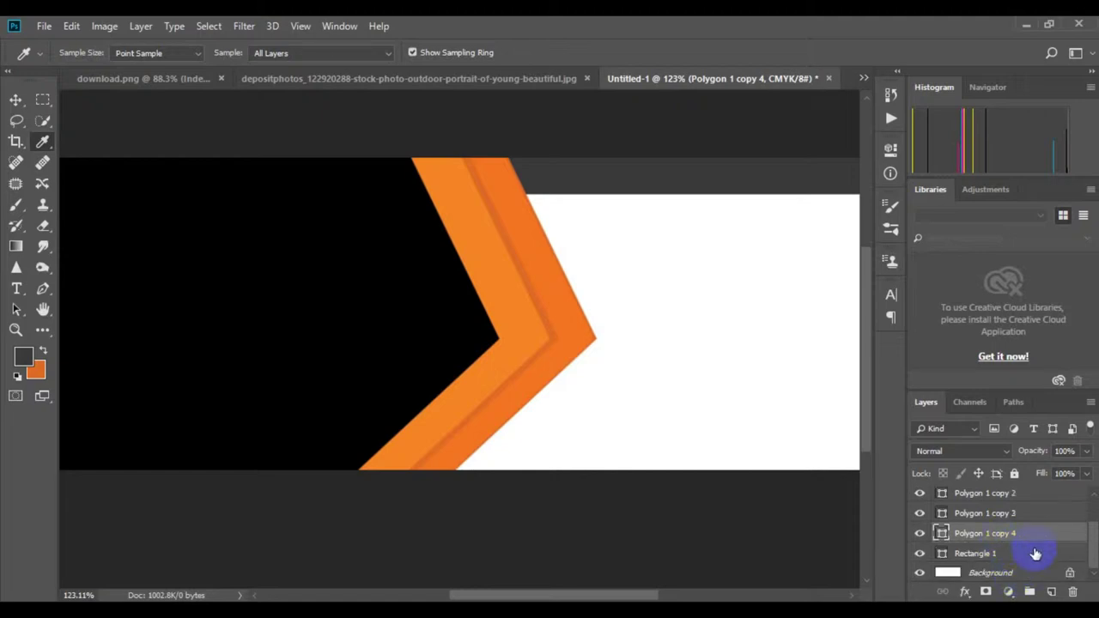
pyautogui.hotkey('ctrl', 't')
pyautogui.press('Right')
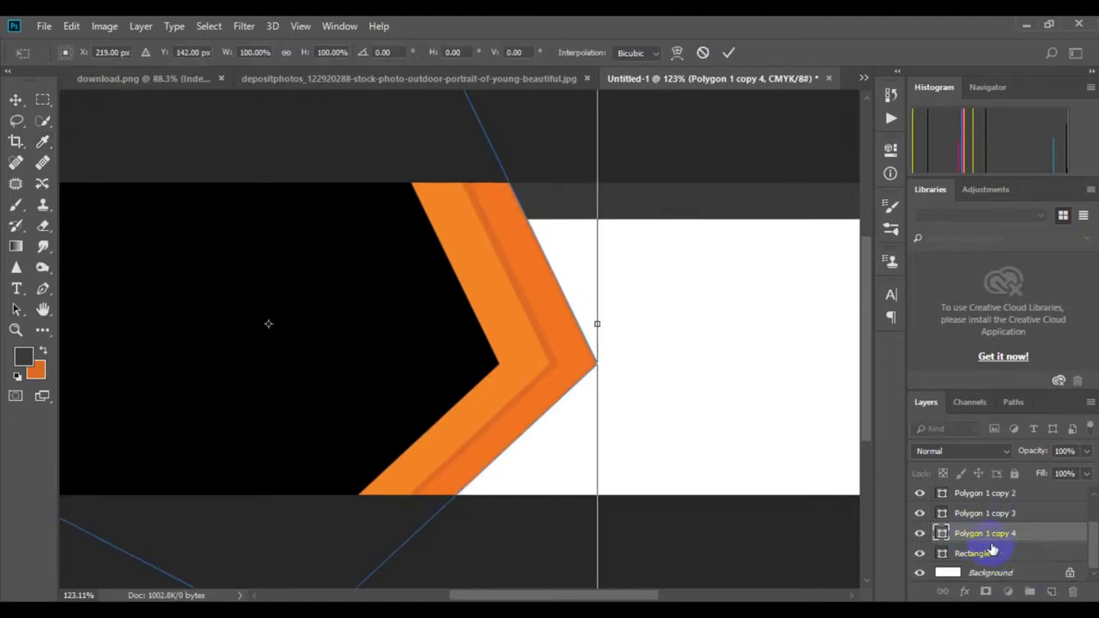
pyautogui.press('Right')
pyautogui.press('Right')
pyautogui.press('Right')
pyautogui.press('Right')
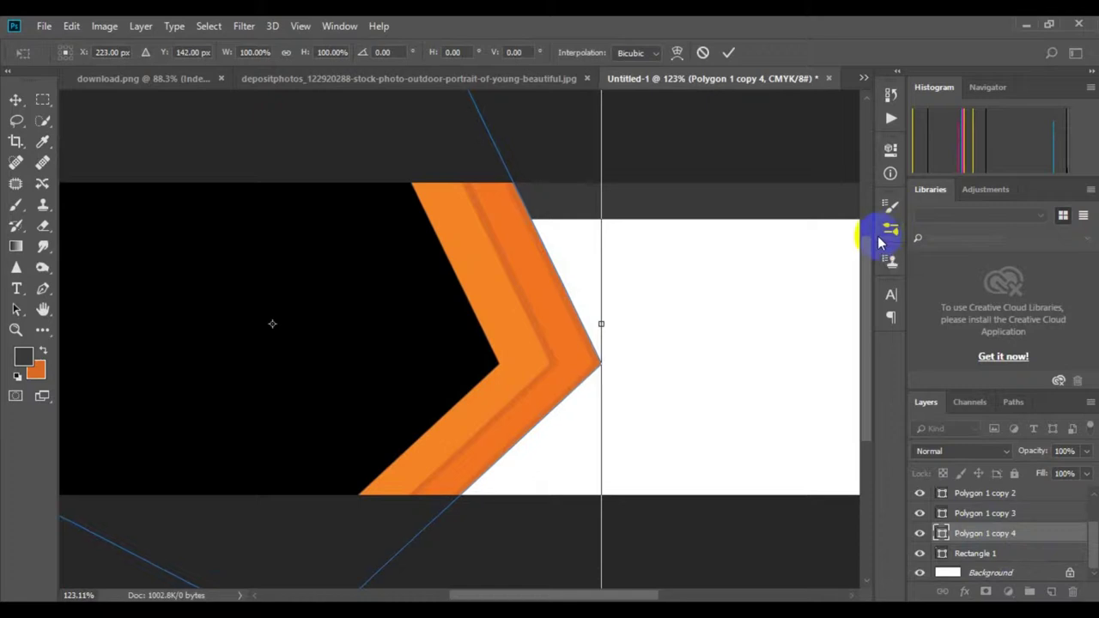
pyautogui.press('i')
pyautogui.press('Return')
# - Toggle the new stripe's visibility to compare the chevron stripes
pyautogui.scroll(-2, 549, 395)
pyautogui.scroll(-1, 568, 371)
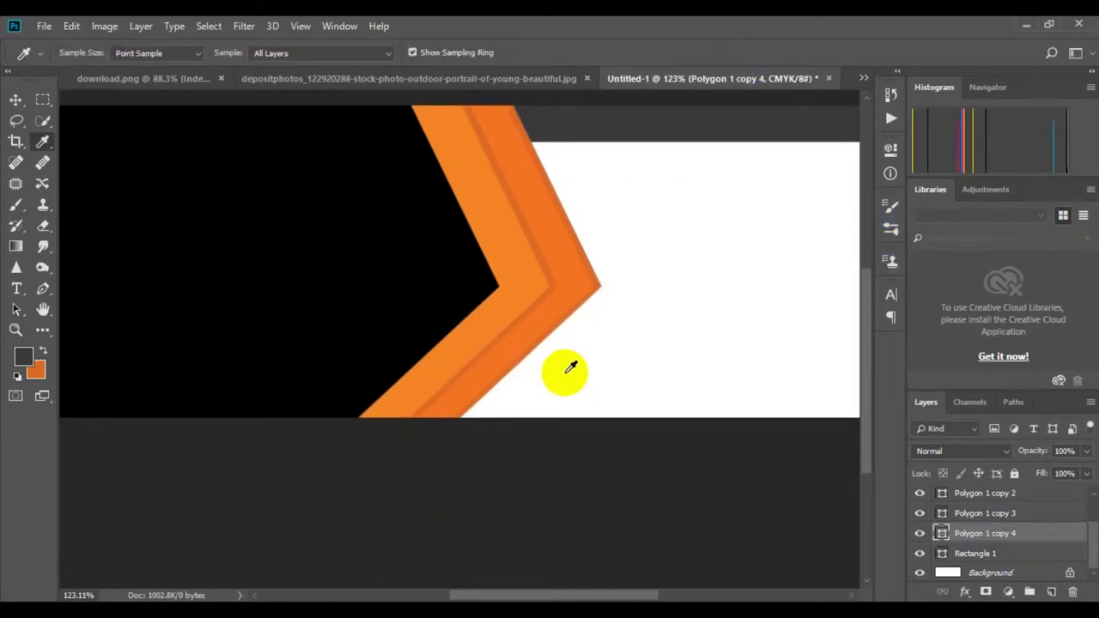
pyautogui.scroll(-1, 570, 368)
pyautogui.scroll(1, 570, 367)
pyautogui.scroll(-1, 570, 367)
pyautogui.scroll(2, 570, 368)
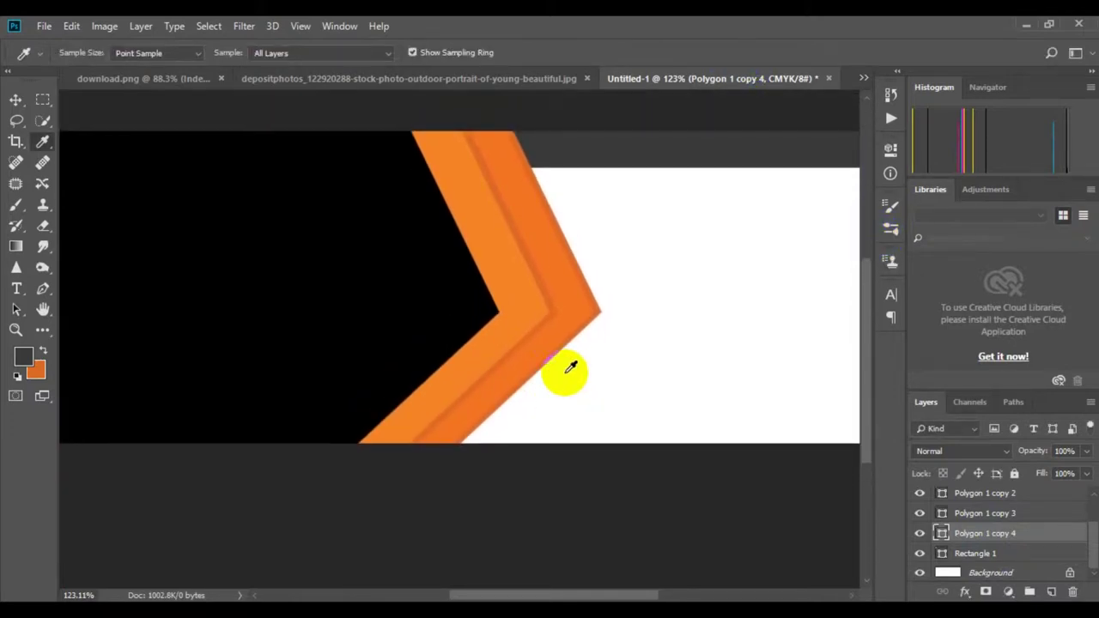
pyautogui.scroll(-1, 571, 368)
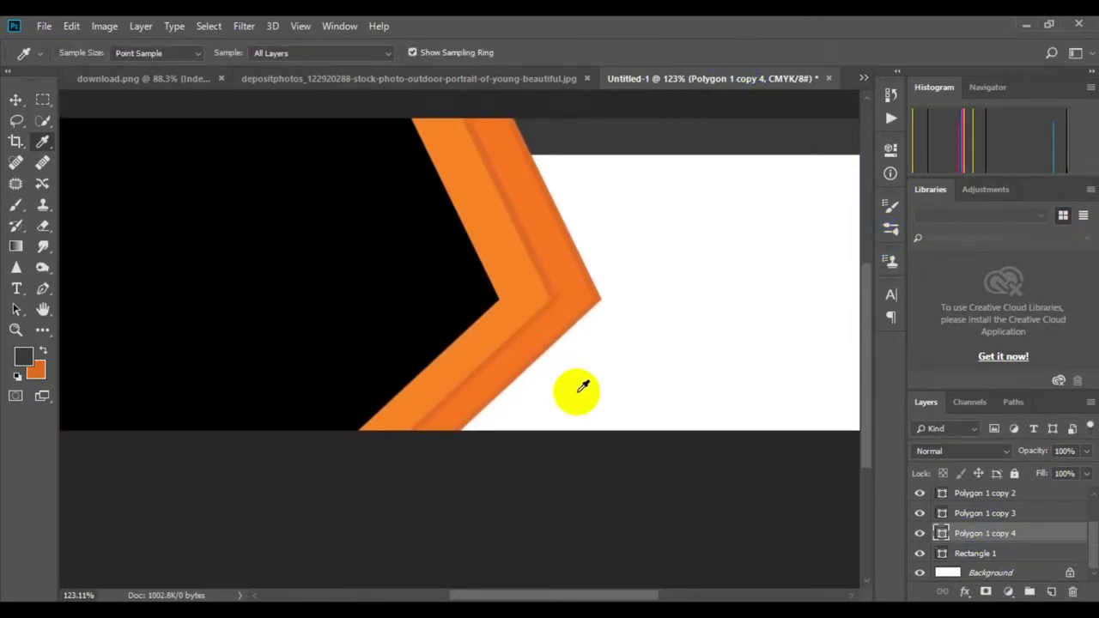
pyautogui.click(920, 534)
pyautogui.click(919, 534)
pyautogui.click(920, 533)
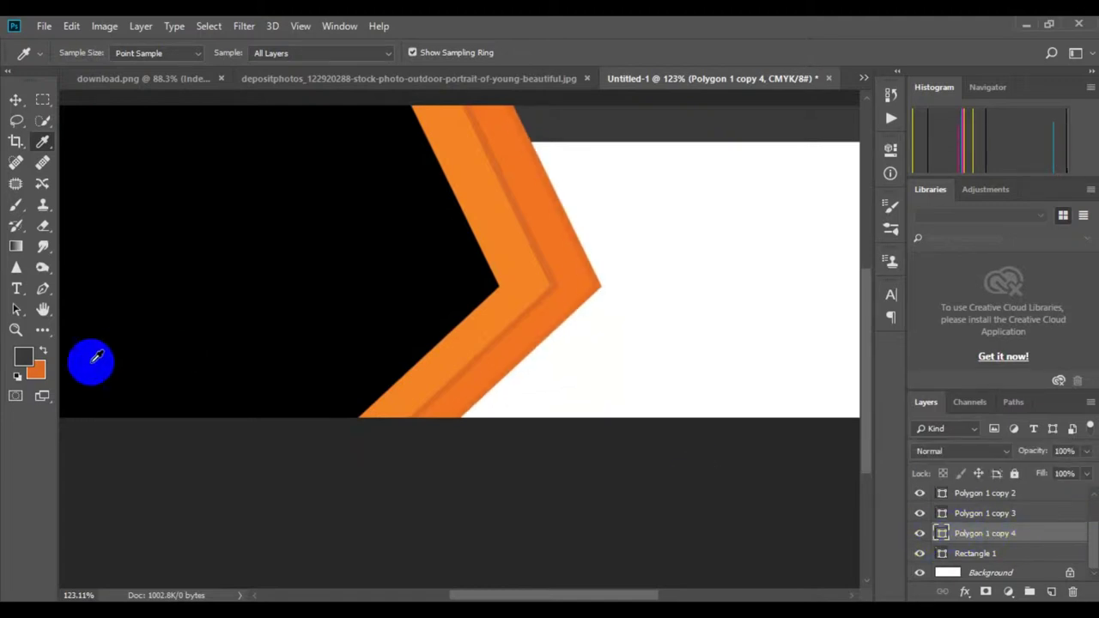
# - Set the background colour to white and nudge the darker orange band left
pyautogui.click(35, 370)
pyautogui.click(432, 176)
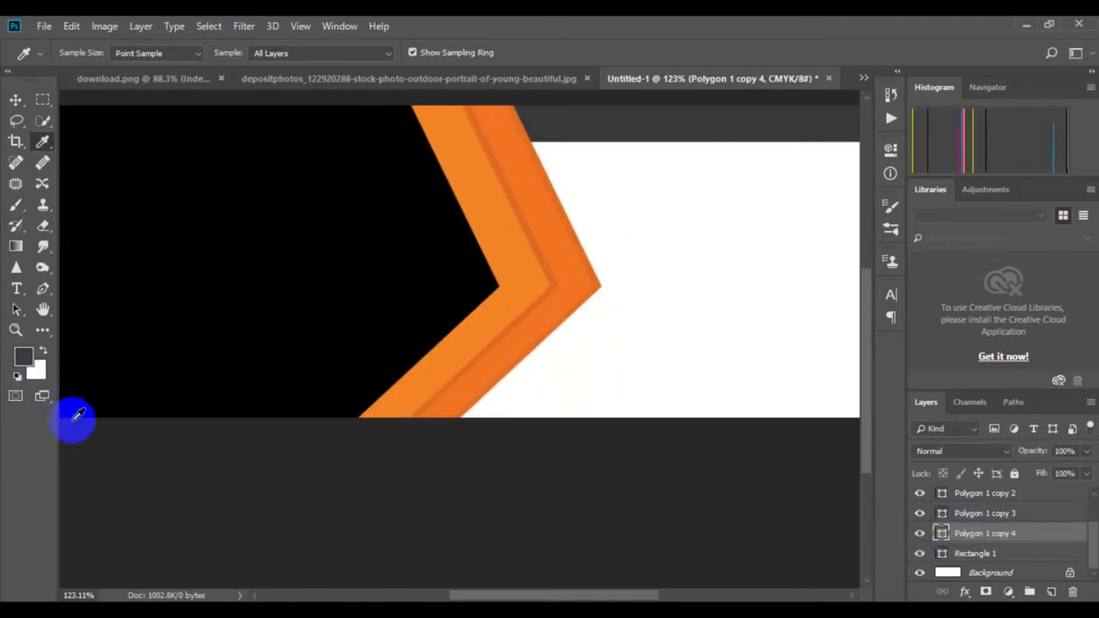
pyautogui.hotkey('shift', 'ctrl', 'Left')
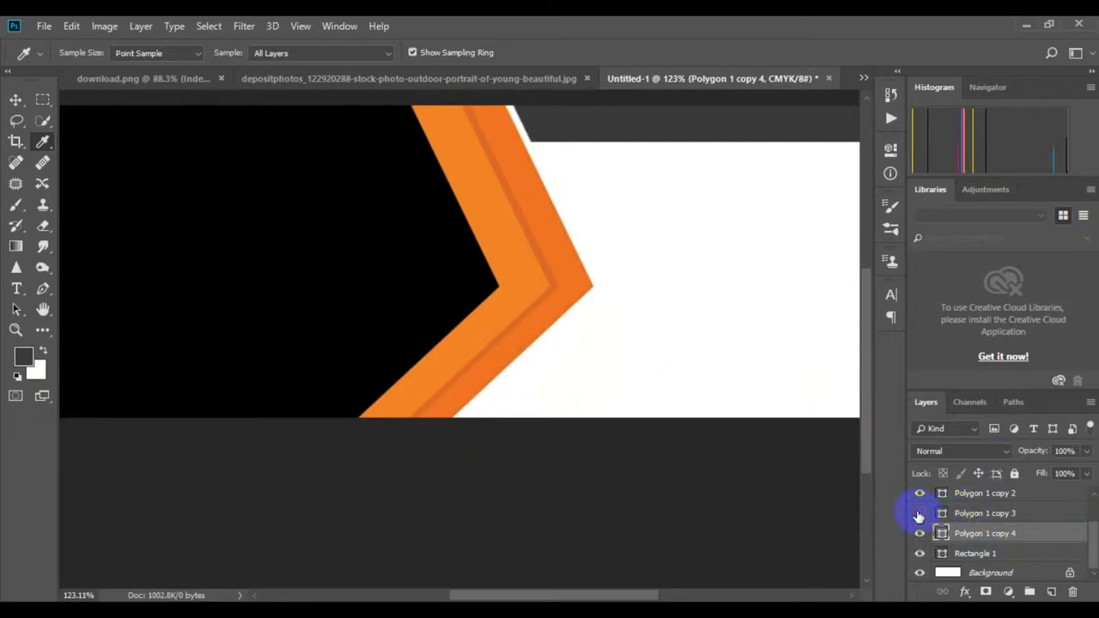
pyautogui.scroll(1, 920, 503)
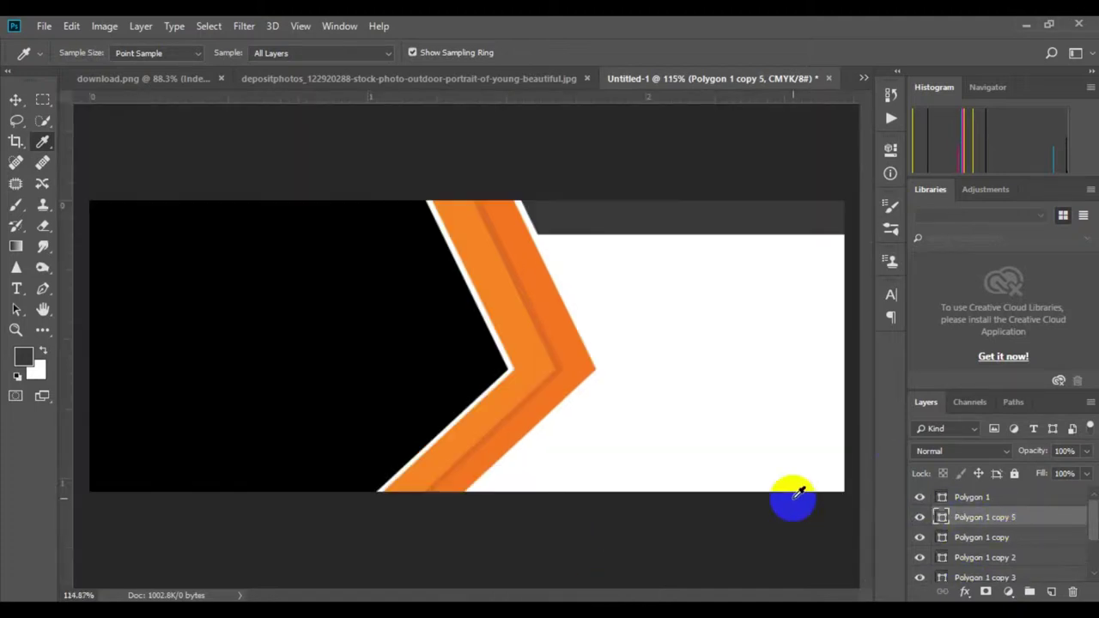
# - Sample the chevron orange and draw a rectangle near the top right of the white area
pyautogui.scroll(-3, 600, 335)
pyautogui.scroll(-1, 599, 336)
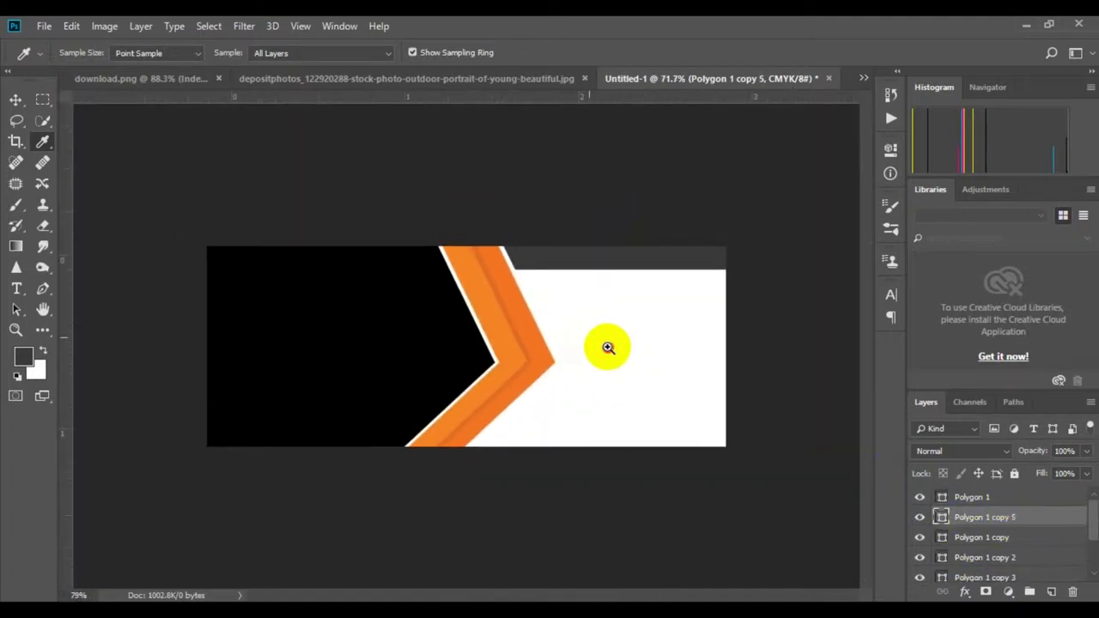
pyautogui.scroll(2, 606, 348)
pyautogui.scroll(1, 610, 391)
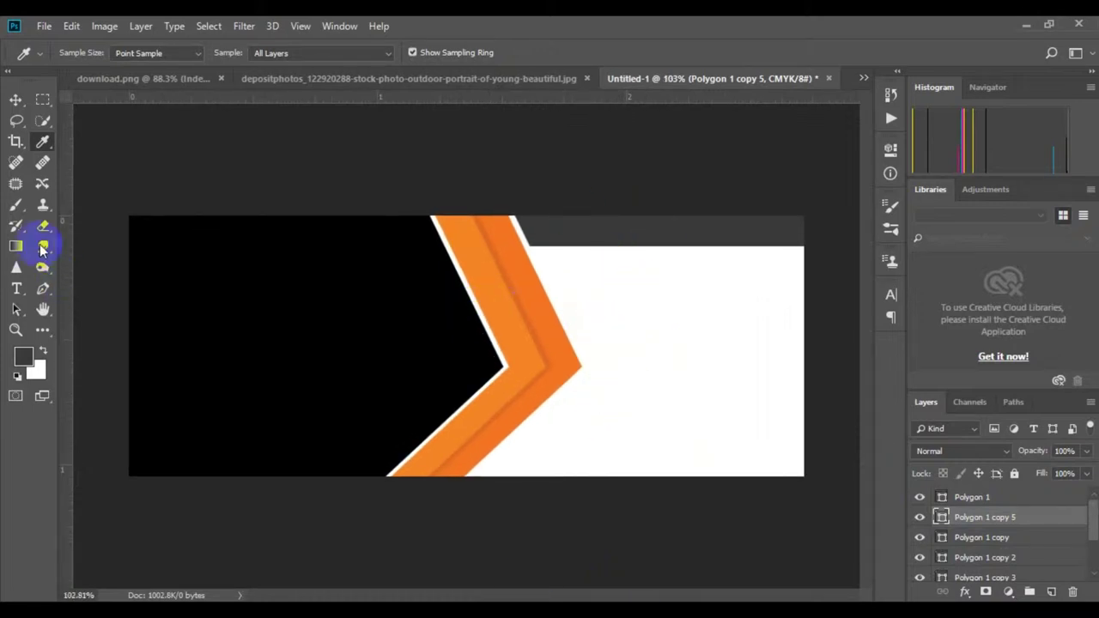
pyautogui.click(498, 296)
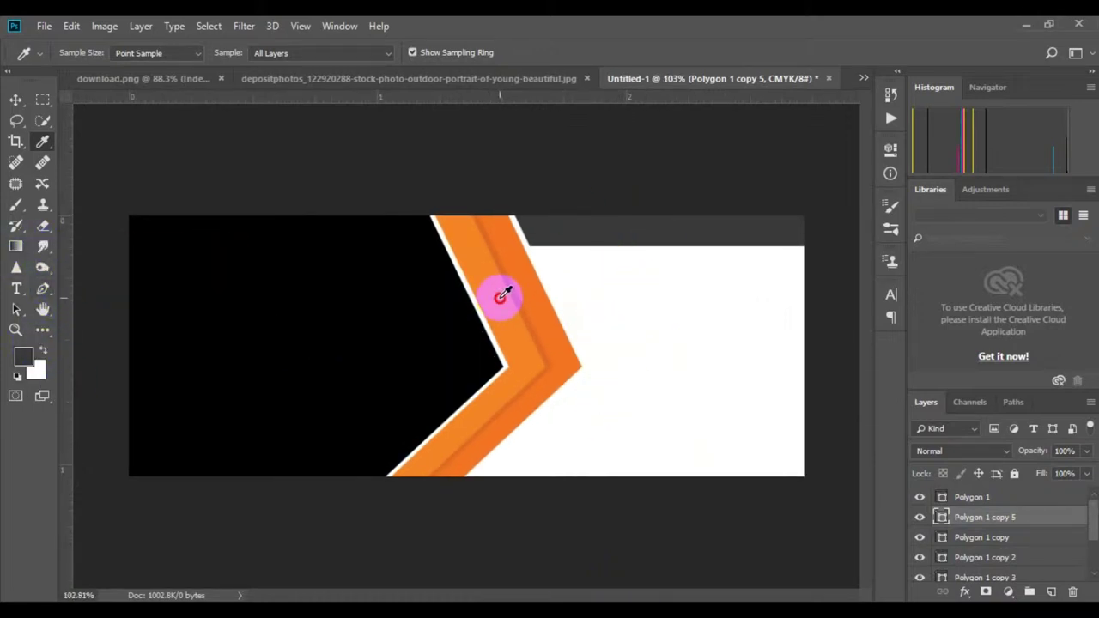
pyautogui.click(43, 330)
pyautogui.moveTo(655, 247); pyautogui.dragTo(804, 273)
# - Set the new bar's fill to the sampled orange
pyautogui.click(515, 333)
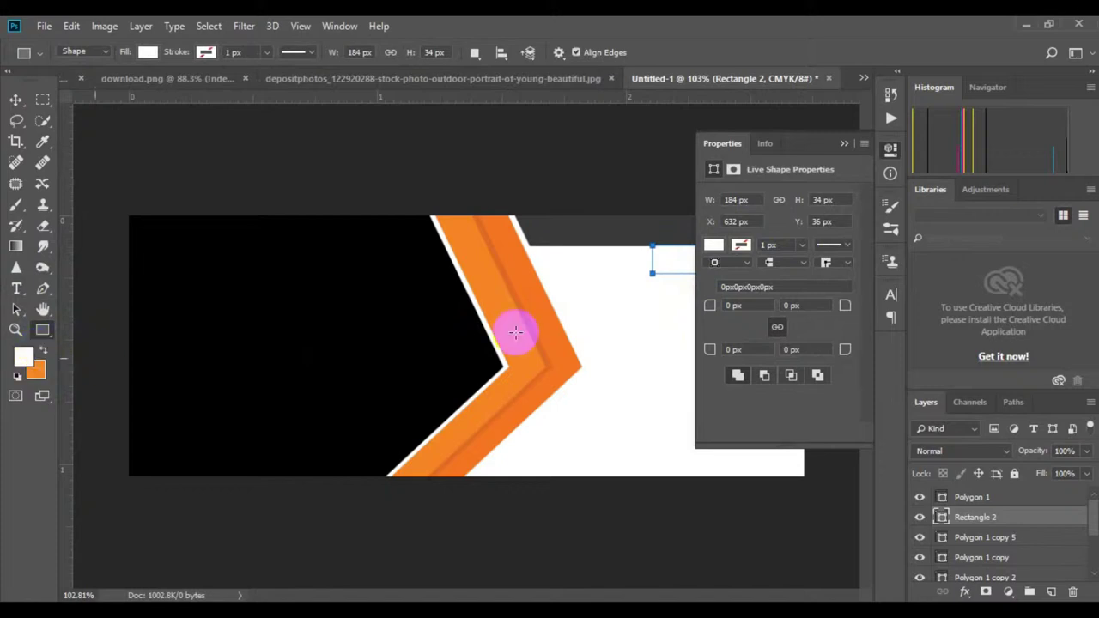
pyautogui.click(714, 245)
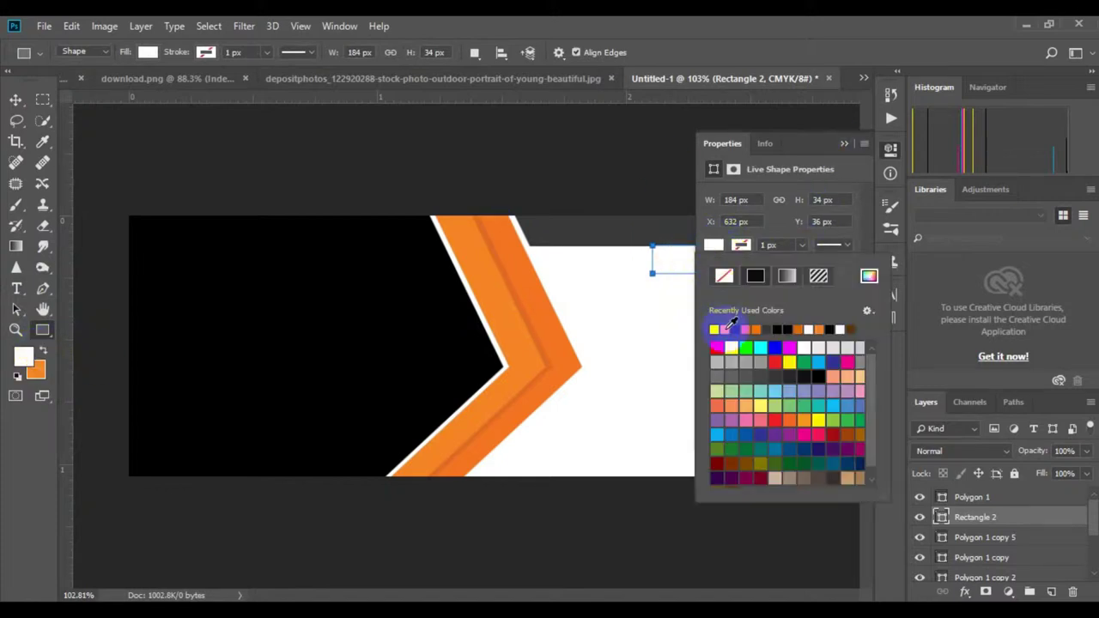
pyautogui.click(34, 371)
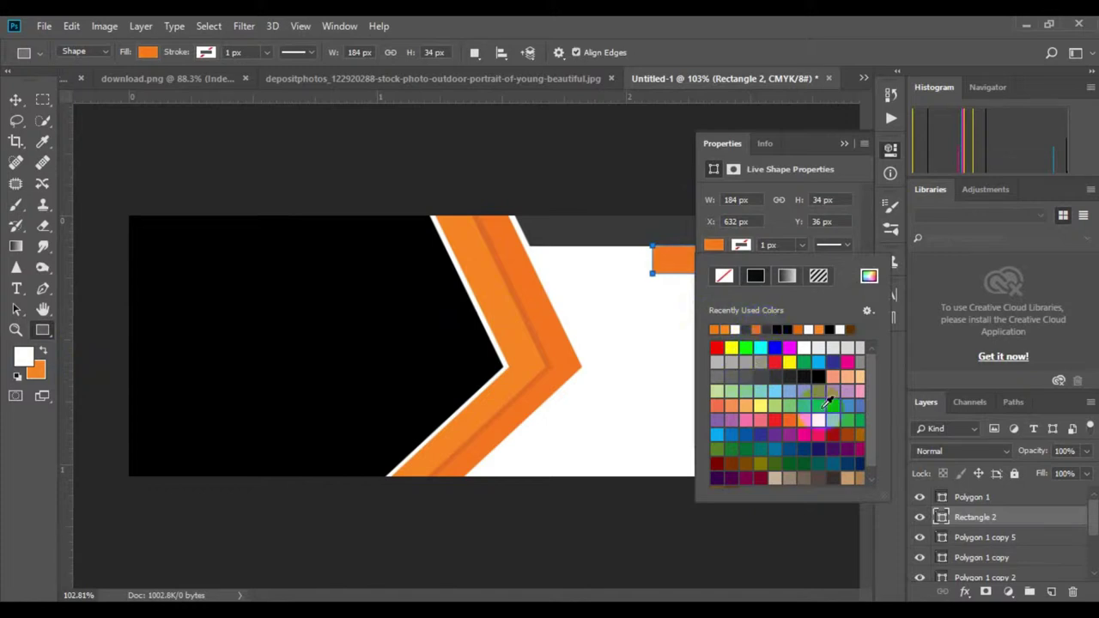
pyautogui.click(735, 330)
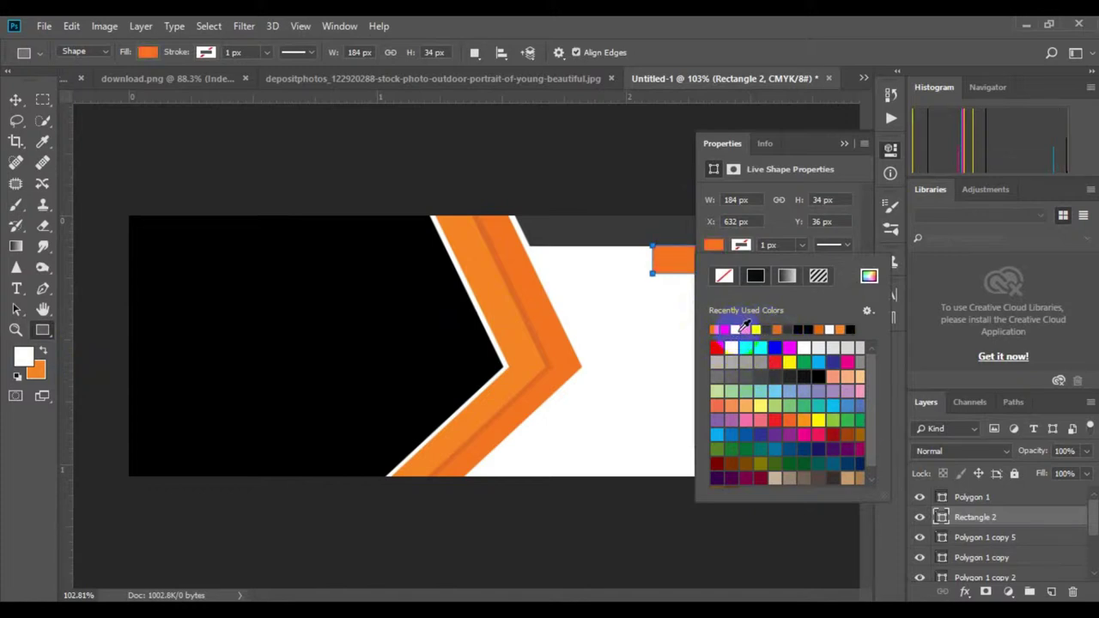
pyautogui.click(844, 144)
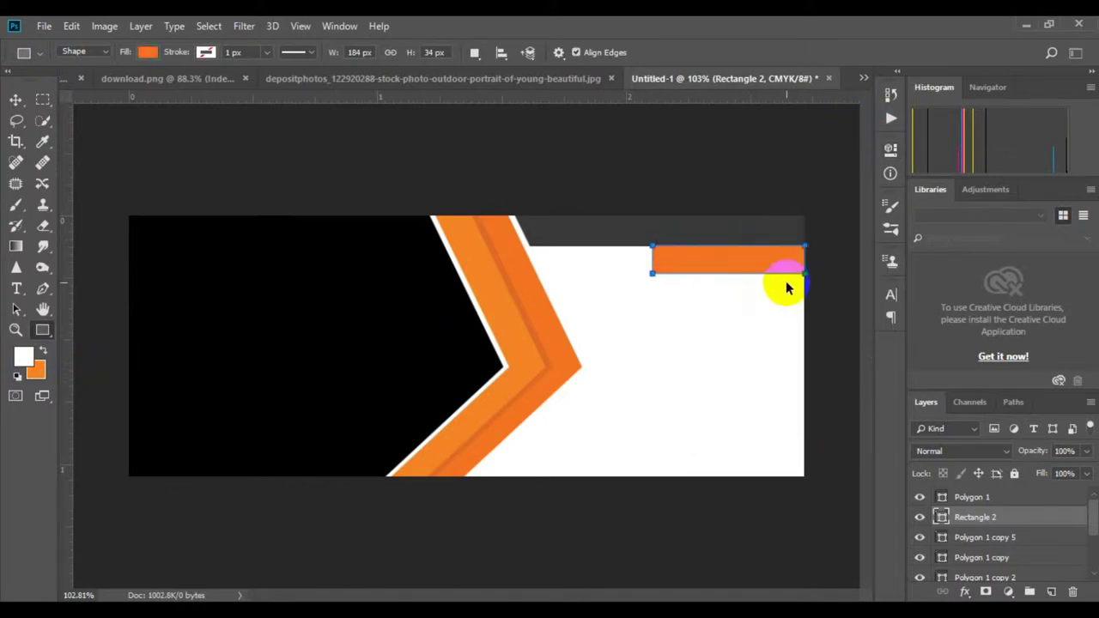
# - Stretch the orange bar to the banner edge and nudge it down below the dark strip
pyautogui.hotkey('ctrl', 't')
pyautogui.moveTo(655, 260); pyautogui.dragTo(647, 265)
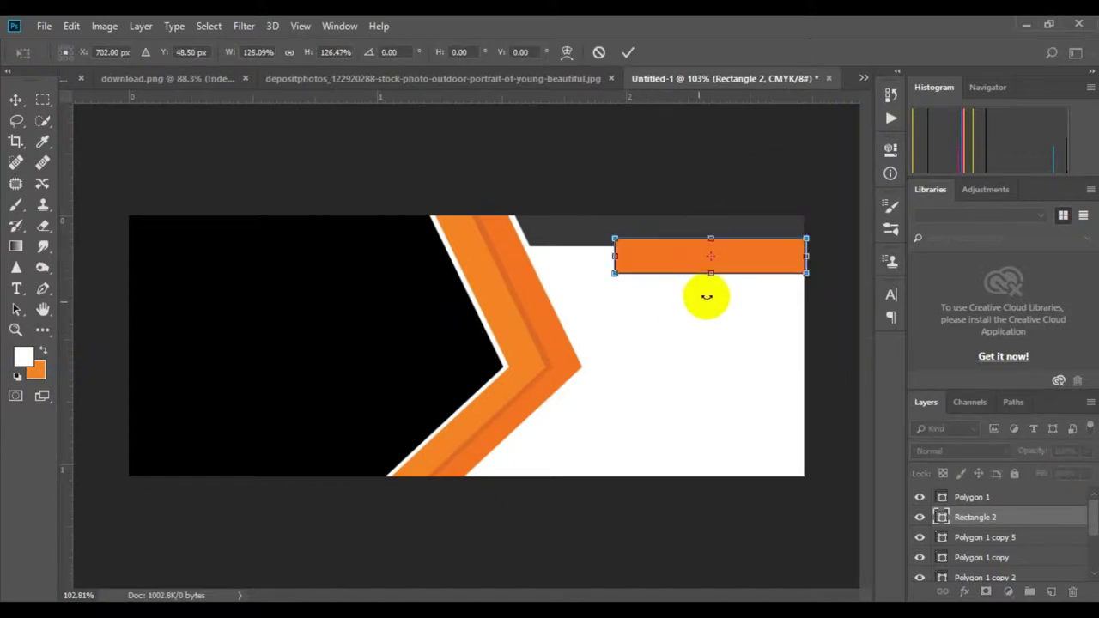
pyautogui.press('Down')
pyautogui.press('Down')
pyautogui.press('Down')
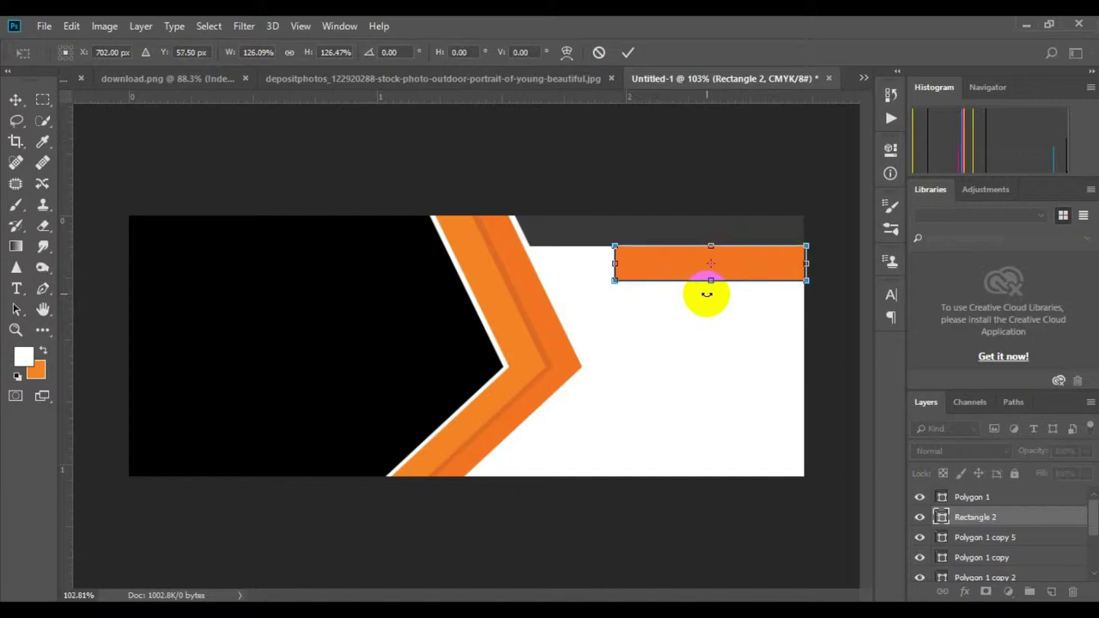
pyautogui.press('Return')
pyautogui.click(972, 537)
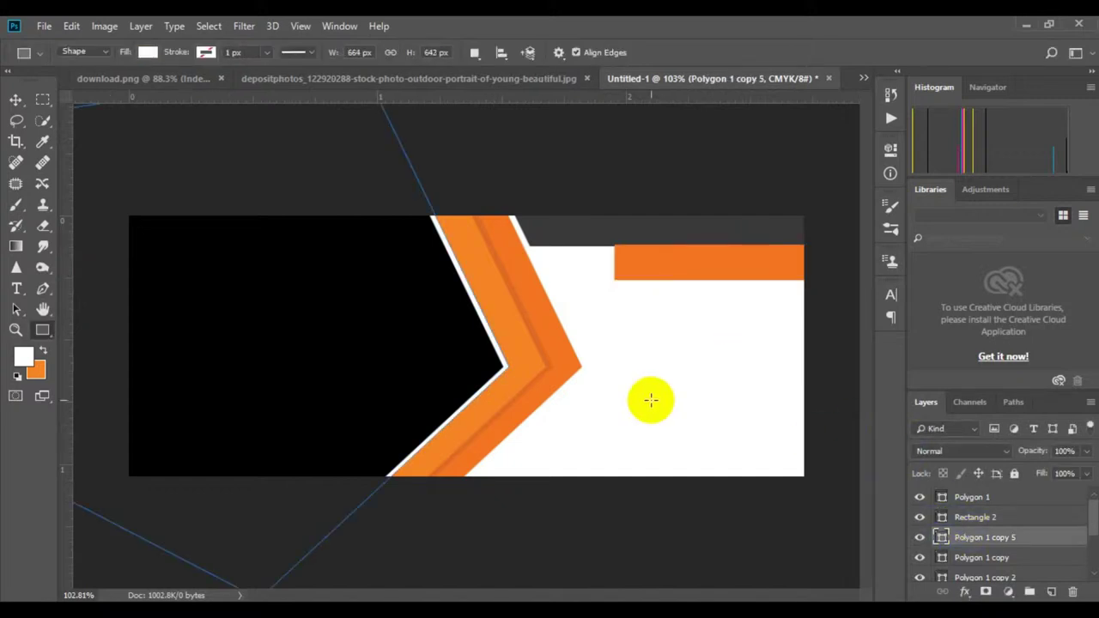
pyautogui.moveTo(687, 419)
pyautogui.mouseDown()
pyautogui.moveTo(606, 388)
pyautogui.moveTo(628, 400)
pyautogui.mouseUp()
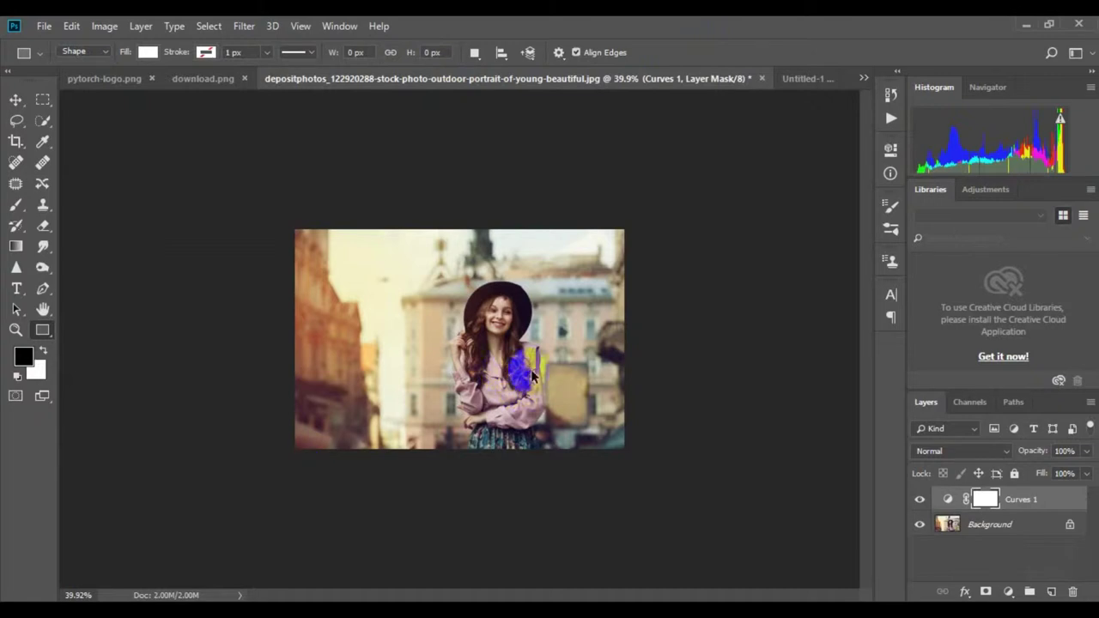
# - Flatten the woman's photo, drag it into the banner, and move its layer to the top
pyautogui.rightClick(1025, 523)
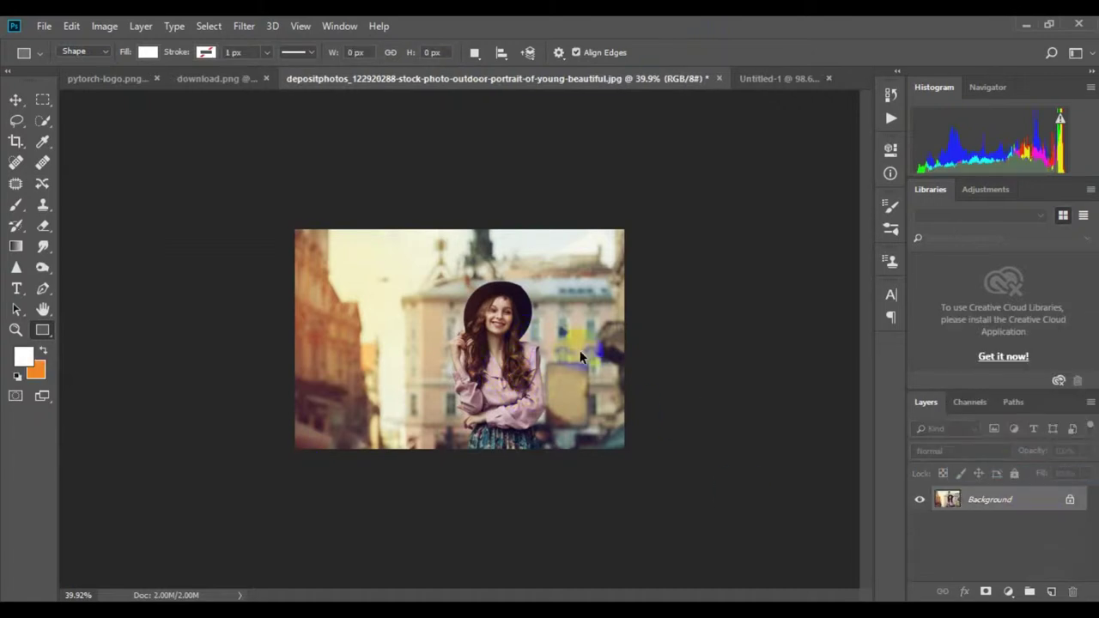
pyautogui.press('v')
pyautogui.moveTo(326, 356)
pyautogui.mouseDown()
pyautogui.moveTo(442, 163)
pyautogui.moveTo(309, 348)
pyautogui.mouseUp()
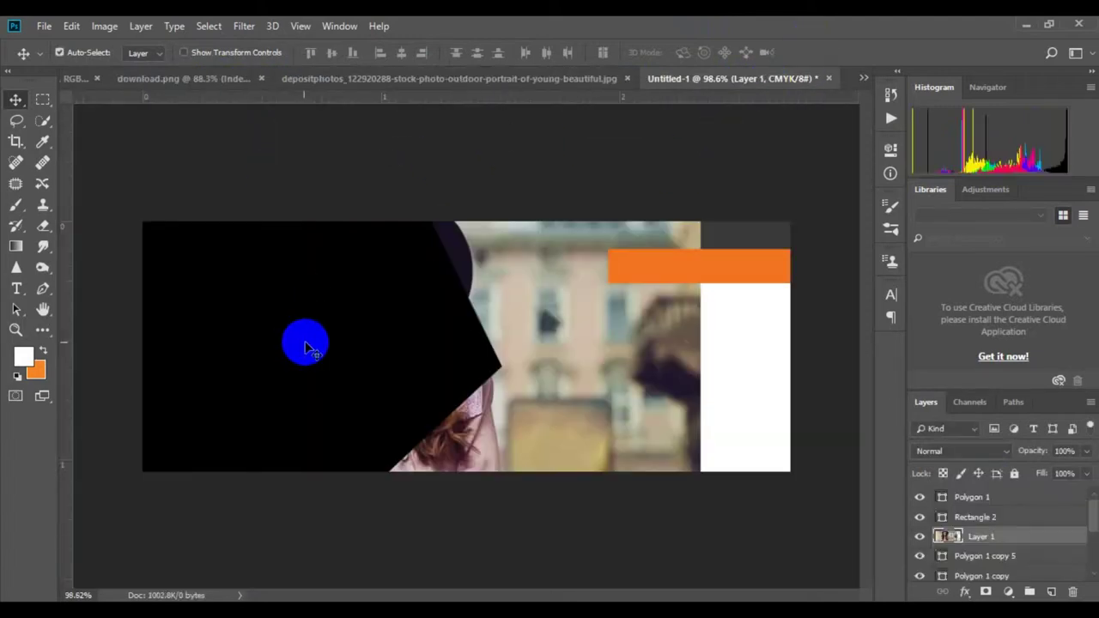
pyautogui.moveTo(973, 537); pyautogui.dragTo(976, 496)
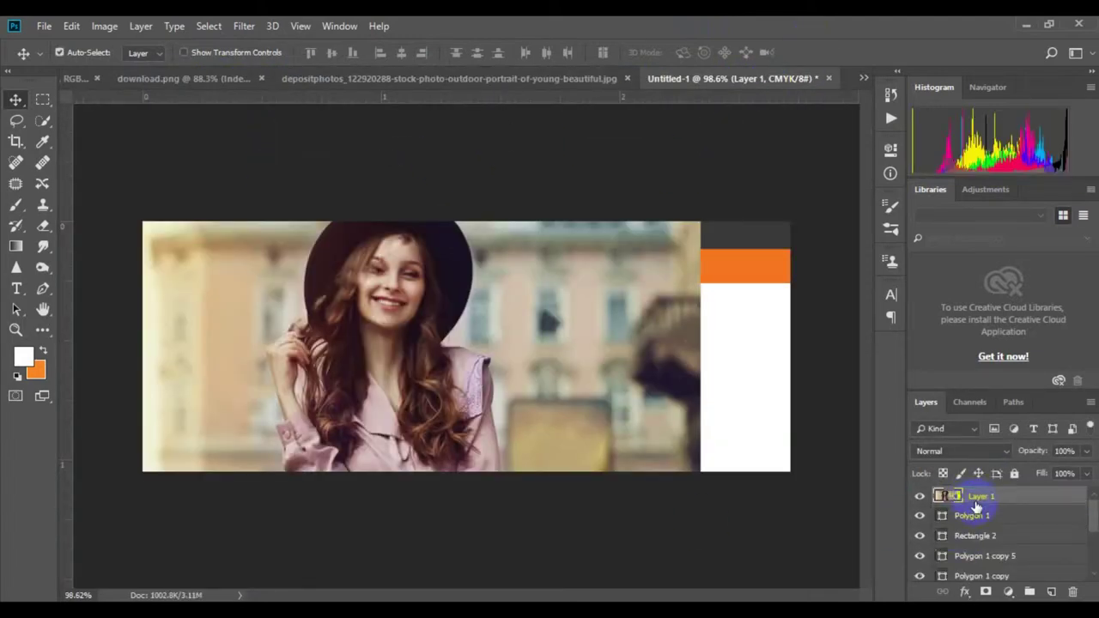
# - Scale the photo down to about half its size
pyautogui.hotkey('ctrl', 't')
pyautogui.keyDown('alt'); pyautogui.scroll(-5, 601, 398); pyautogui.keyUp('alt')
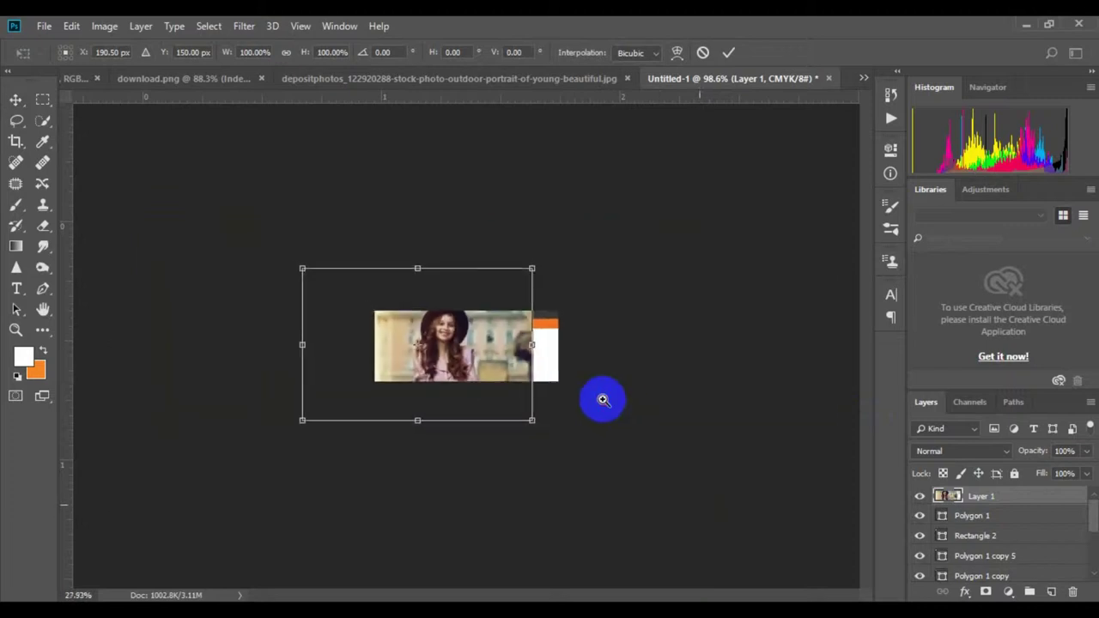
pyautogui.moveTo(532, 418); pyautogui.dragTo(489, 376)
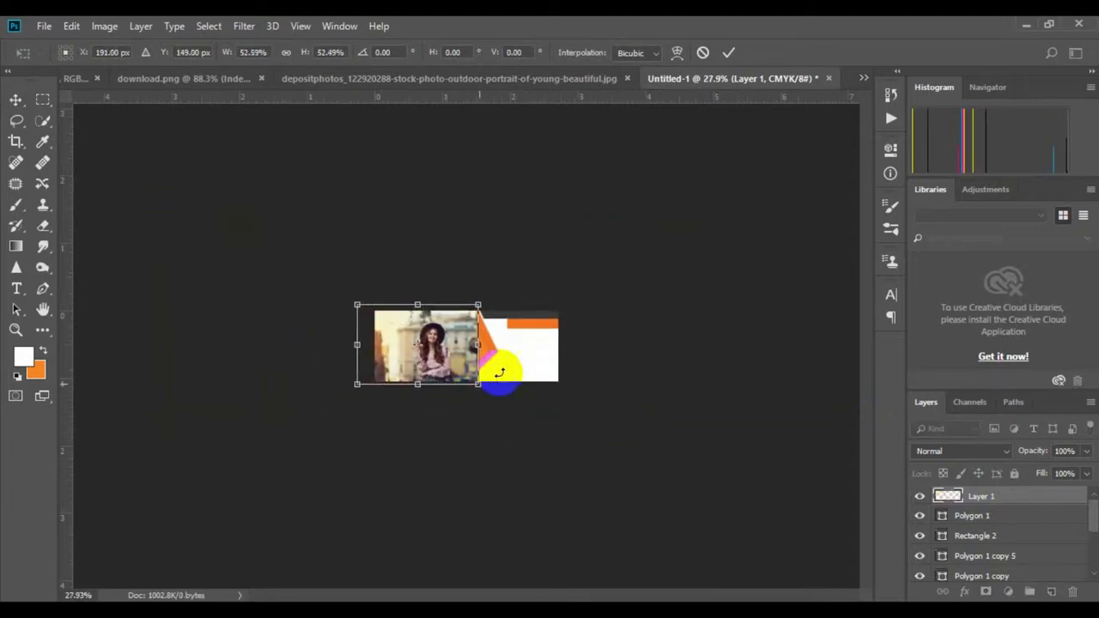
pyautogui.click(728, 52)
pyautogui.keyDown('alt'); pyautogui.scroll(5, 498, 349); pyautogui.keyUp('alt')
# - Clip the photo to the chevron shape beneath it with a clipping mask
pyautogui.rightClick(973, 503)
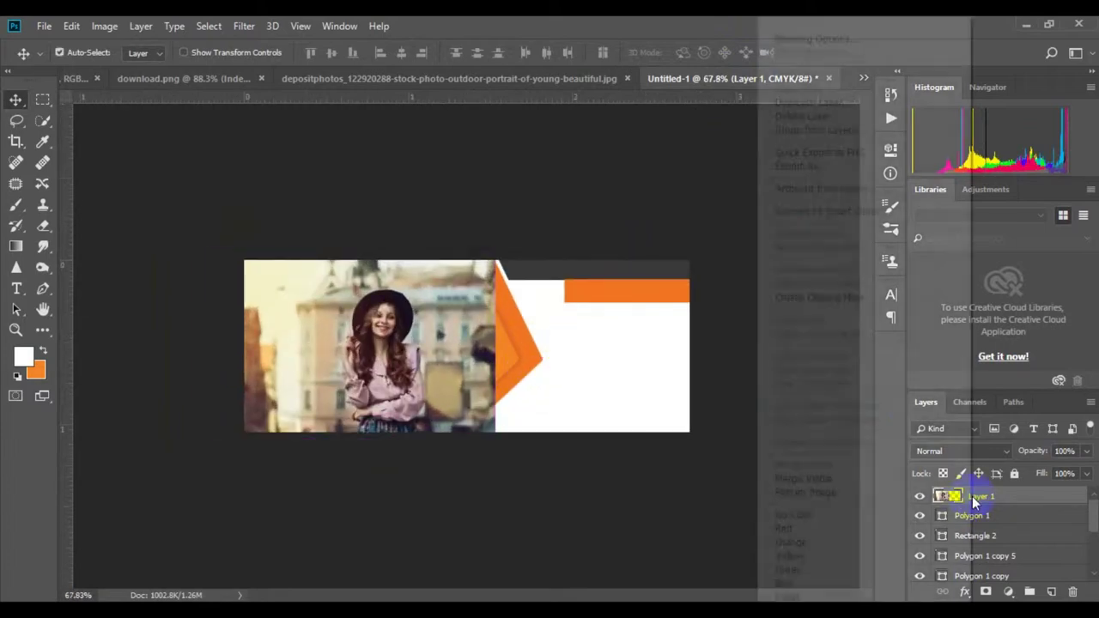
pyautogui.click(798, 297)
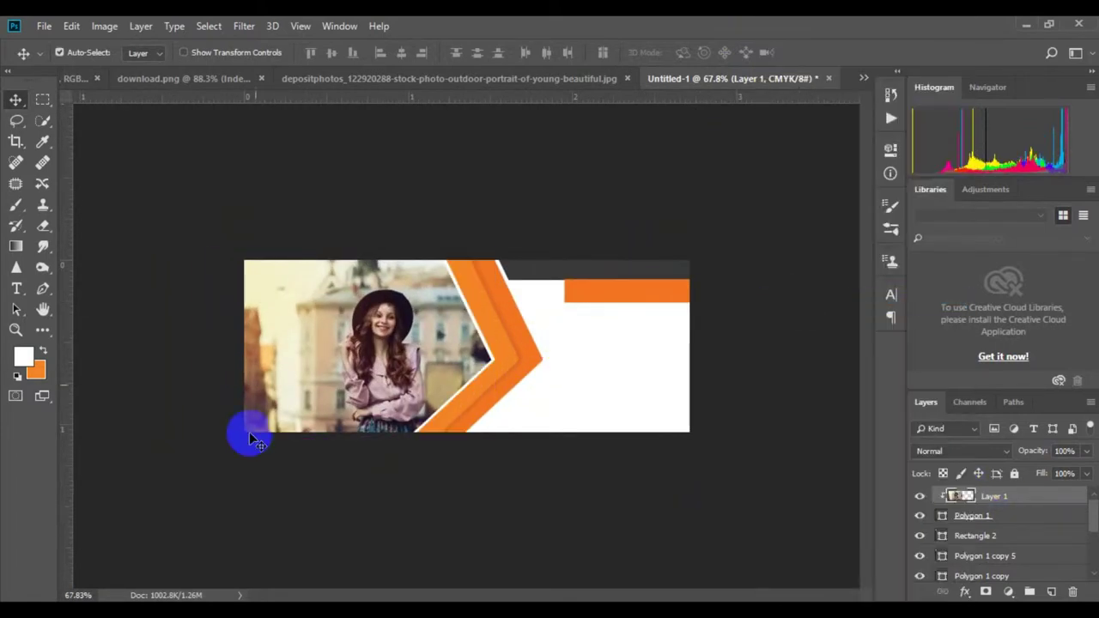
pyautogui.keyDown('alt'); pyautogui.scroll(2, 440, 378); pyautogui.keyUp('alt')
pyautogui.keyDown('alt'); pyautogui.scroll(-3, 440, 379); pyautogui.keyUp('alt')
pyautogui.keyDown('alt'); pyautogui.scroll(3, 440, 378); pyautogui.keyUp('alt')
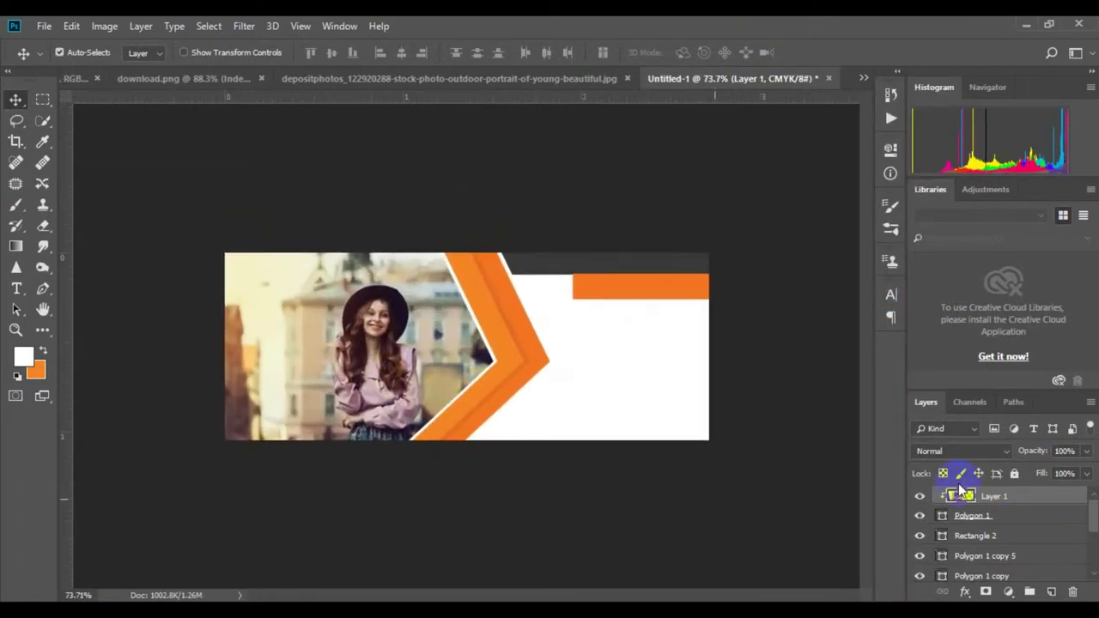
# - Nudge the clipped photo slightly right into place
pyautogui.hotkey('ctrl', 't')
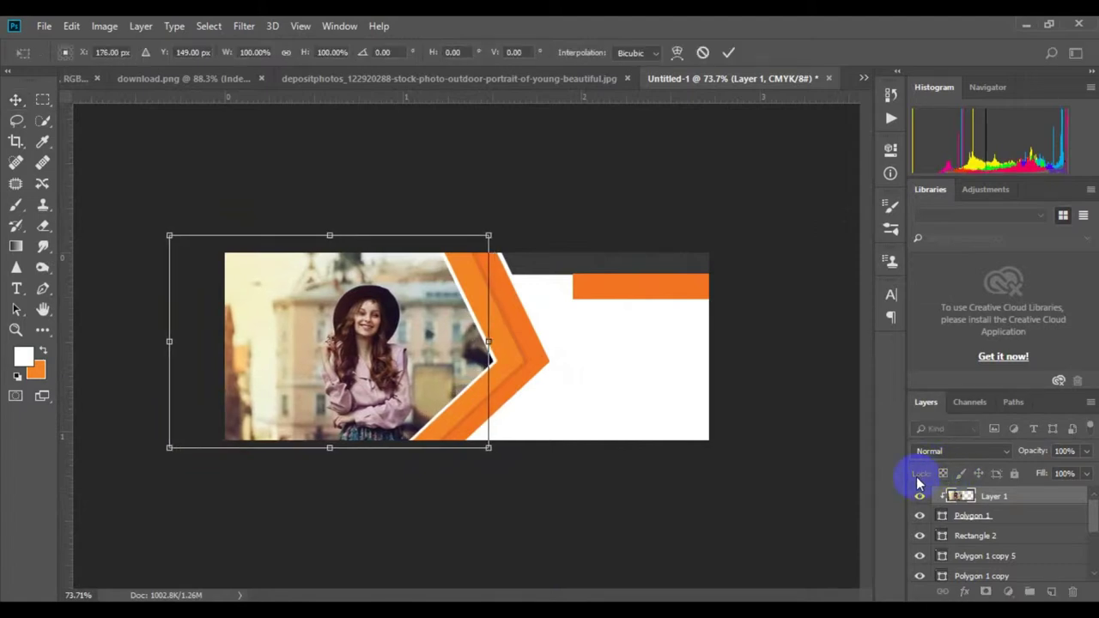
pyautogui.press('Right')
pyautogui.press('Right')
pyautogui.press('Right')
pyautogui.press('Right')
pyautogui.press('Right')
pyautogui.press('Right')
pyautogui.press('Right')
pyautogui.press('Right')
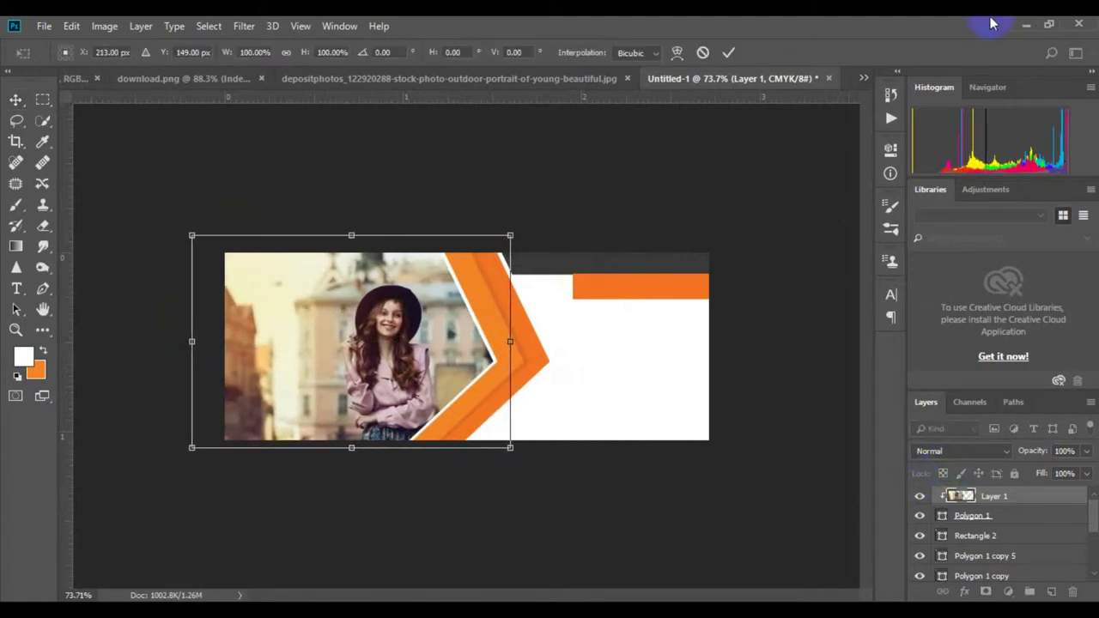
pyautogui.press('Return')
pyautogui.keyDown('alt'); pyautogui.scroll(1, 597, 378); pyautogui.keyUp('alt')
pyautogui.keyDown('alt'); pyautogui.scroll(1, 601, 378); pyautogui.keyUp('alt')
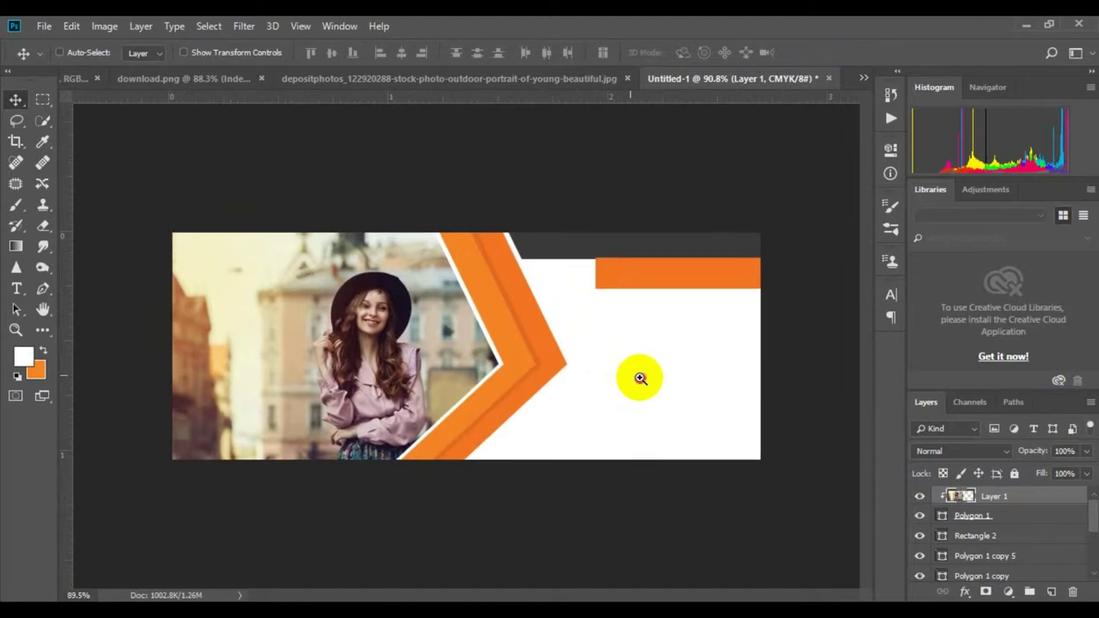
# - Reapply a transform to the orange bar Rectangle 2, then select Polygon 1 copy 5
pyautogui.click(972, 543)
pyautogui.hotkey('ctrl', 't')
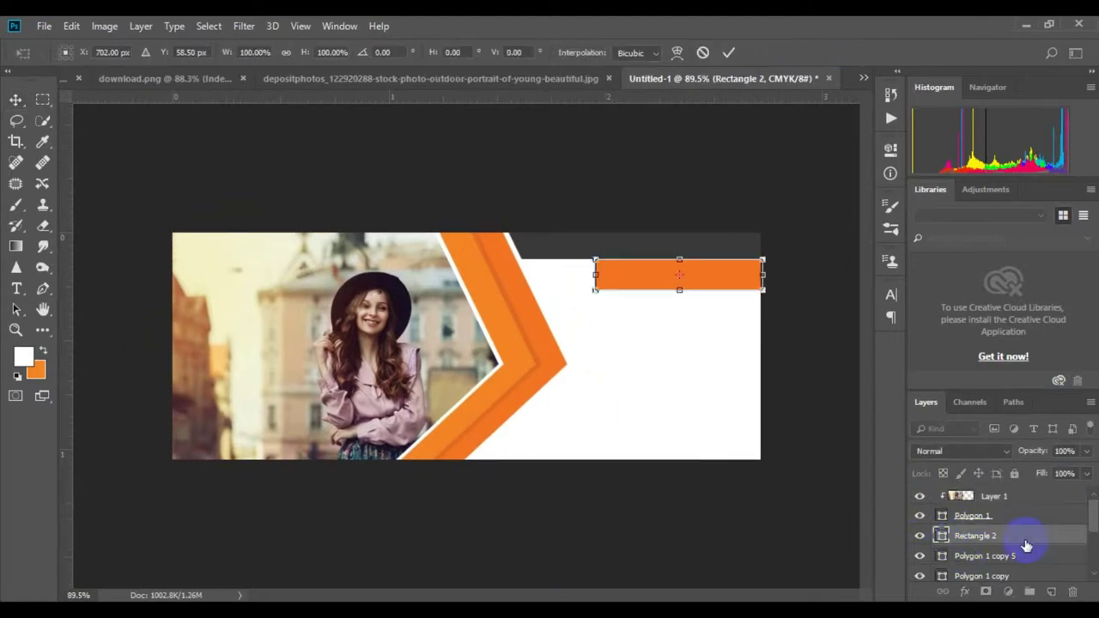
pyautogui.press('Return')
pyautogui.scroll(-2, 712, 368)
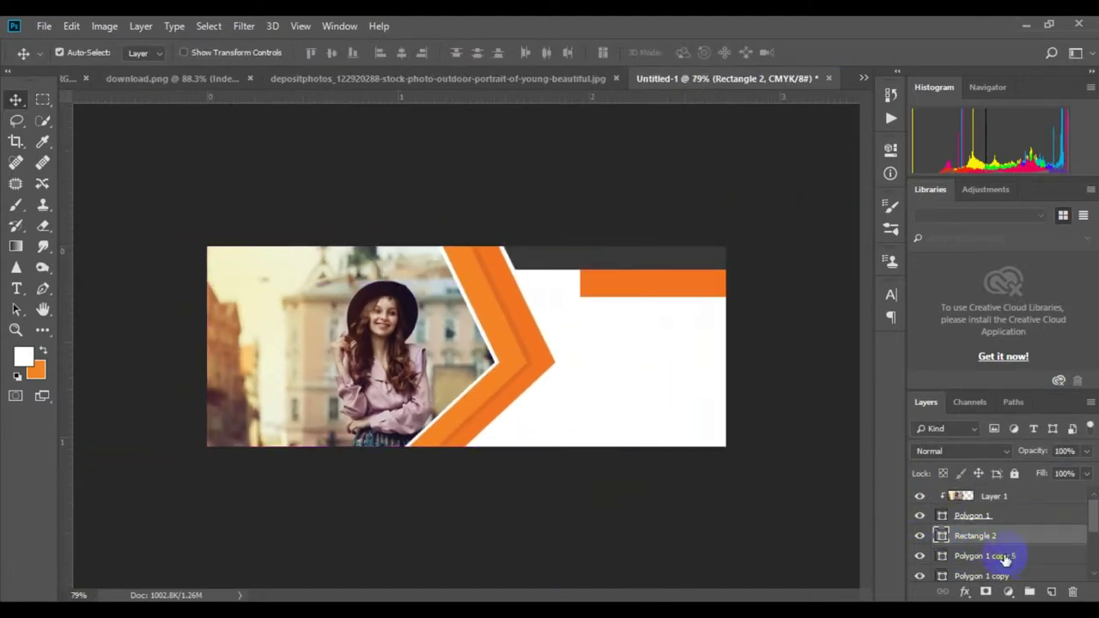
pyautogui.click(1004, 557)
pyautogui.click(43, 330)
# - Draw a small orange pentagon, Polygon 2, near the chevron's bottom point
pyautogui.click(112, 561)
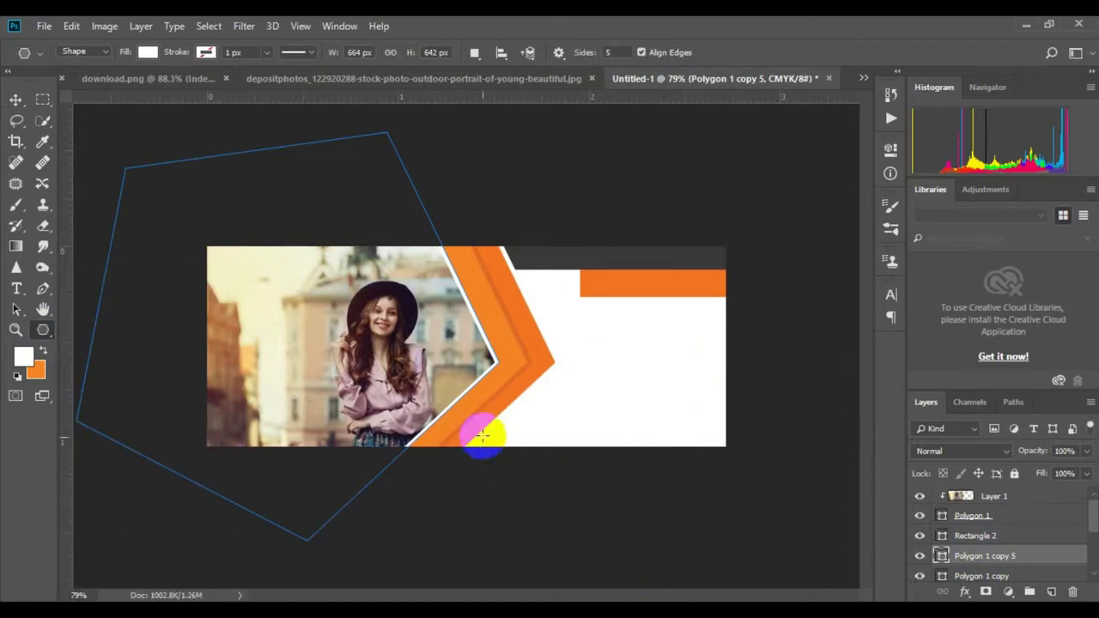
pyautogui.moveTo(504, 415)
pyautogui.mouseDown()
pyautogui.moveTo(512, 455)
pyautogui.moveTo(521, 411)
pyautogui.mouseUp()
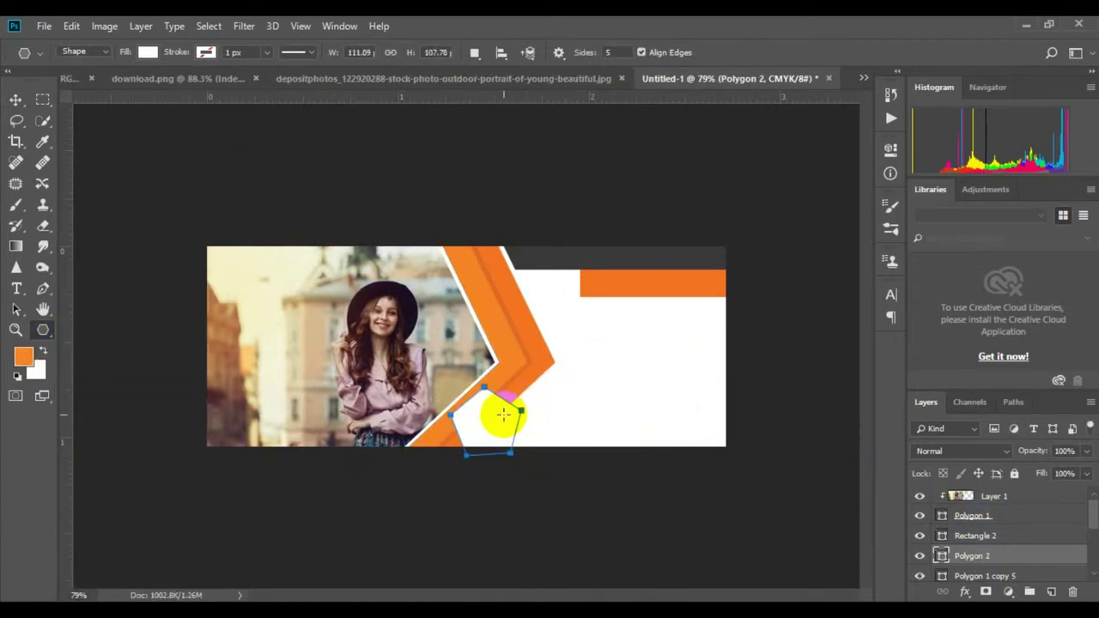
pyautogui.click(56, 370)
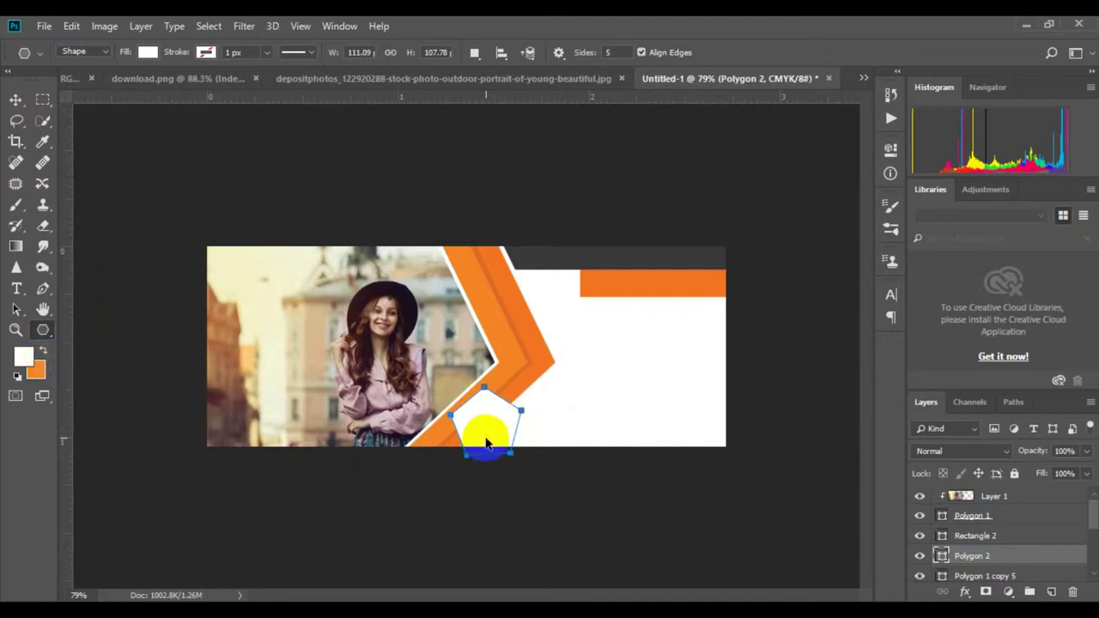
pyautogui.hotkey('ctrl', 't')
pyautogui.click(630, 53)
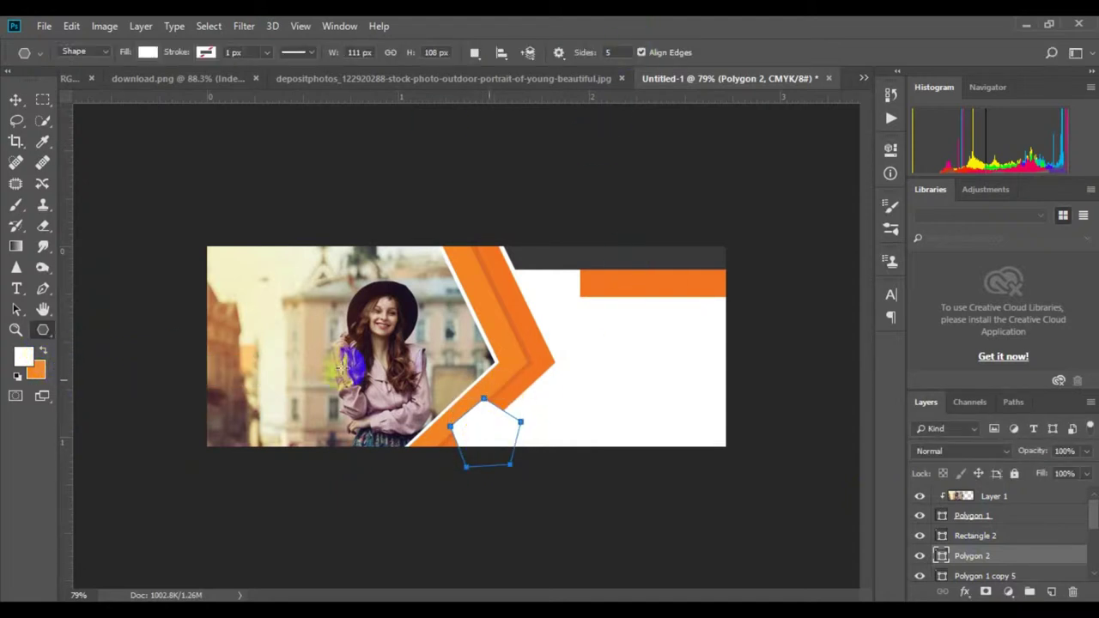
# - Rotate the pentagon about 18 degrees and move it down-left under the chevron
pyautogui.hotkey('ctrl', 't')
pyautogui.moveTo(471, 430); pyautogui.dragTo(506, 432)
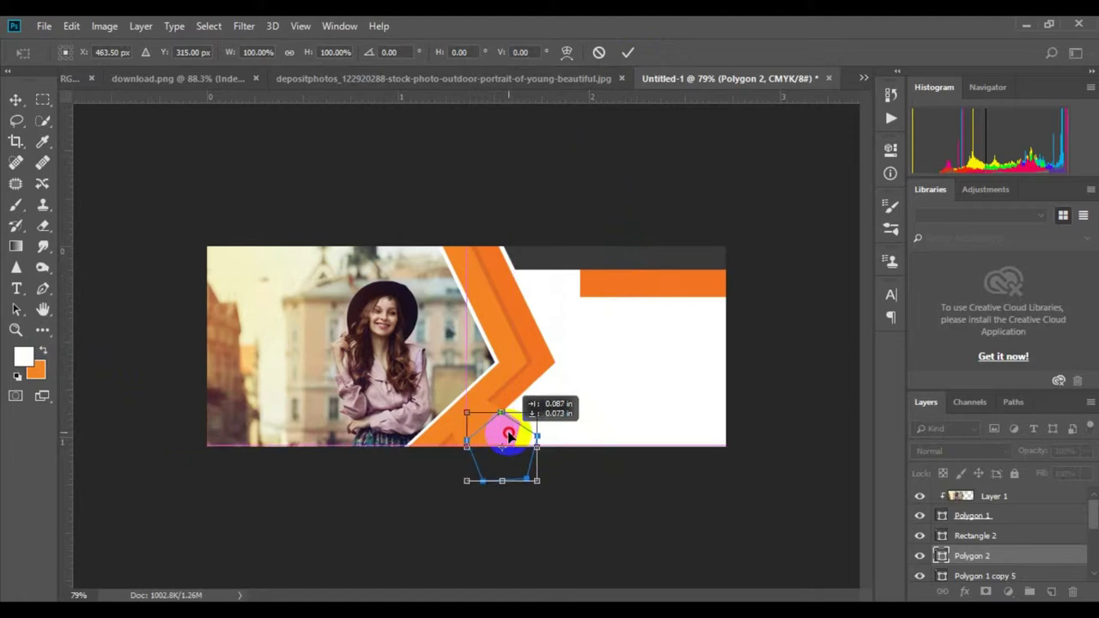
pyautogui.moveTo(549, 493); pyautogui.dragTo(546, 521)
pyautogui.moveTo(515, 455); pyautogui.dragTo(487, 461)
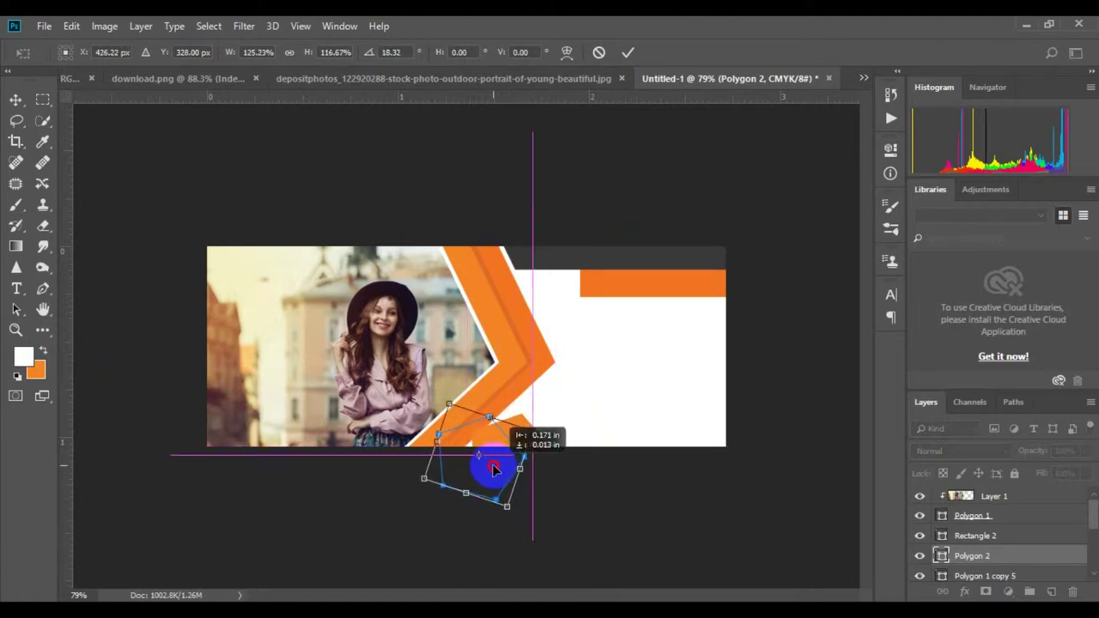
pyautogui.click(628, 53)
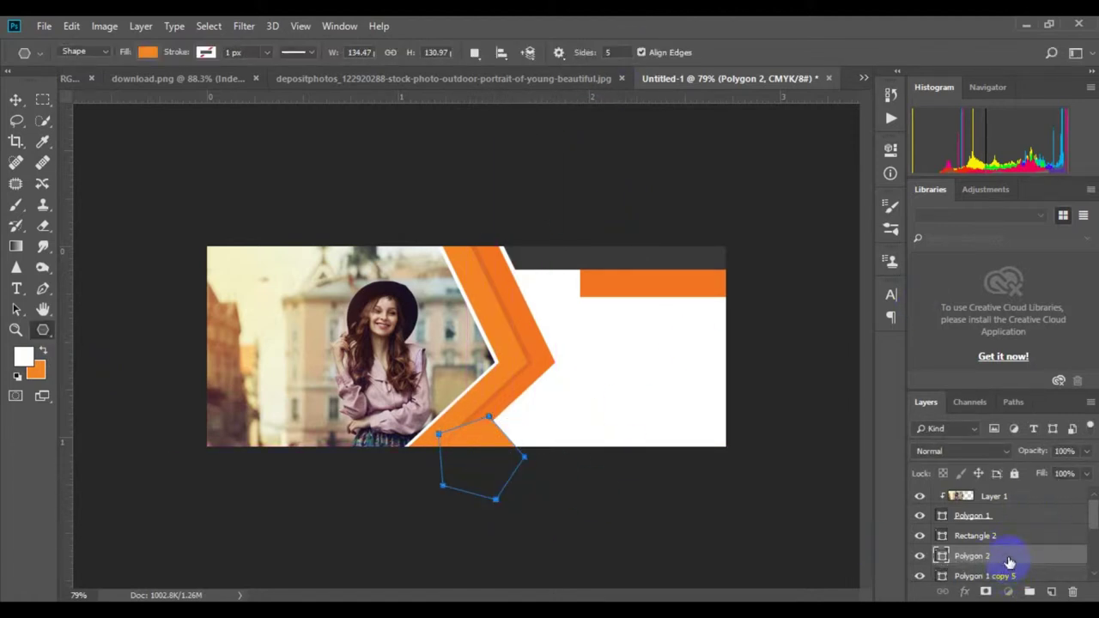
# - Place the pentagon behind the other polygon layers and enlarge it to about 121%
pyautogui.moveTo(1009, 562); pyautogui.dragTo(995, 563)
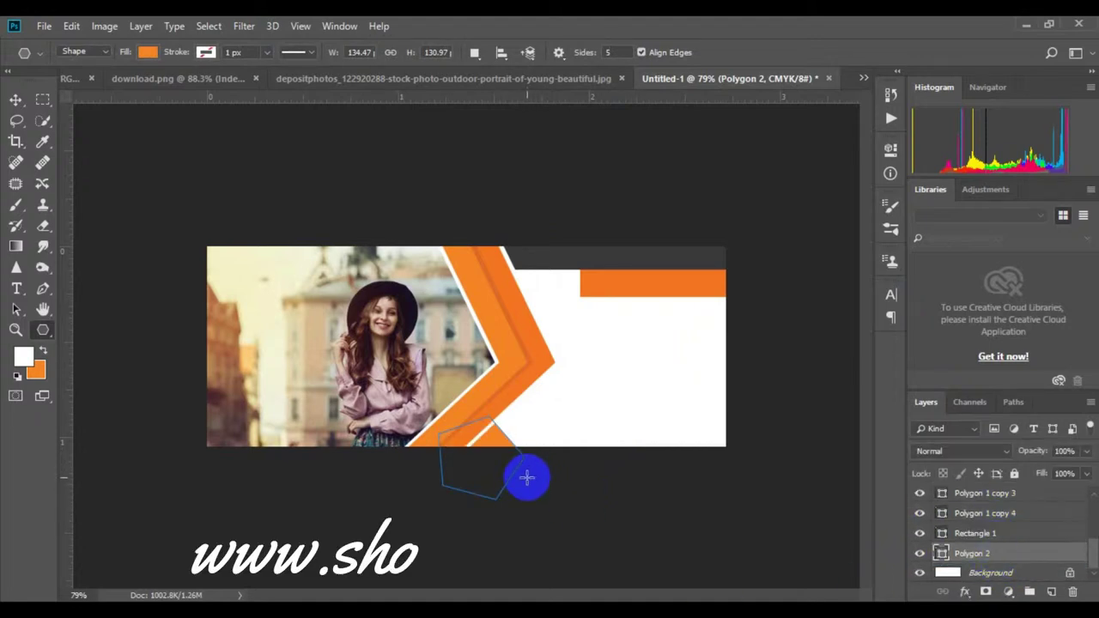
pyautogui.hotkey('ctrl', 't')
pyautogui.moveTo(522, 500); pyautogui.dragTo(523, 475)
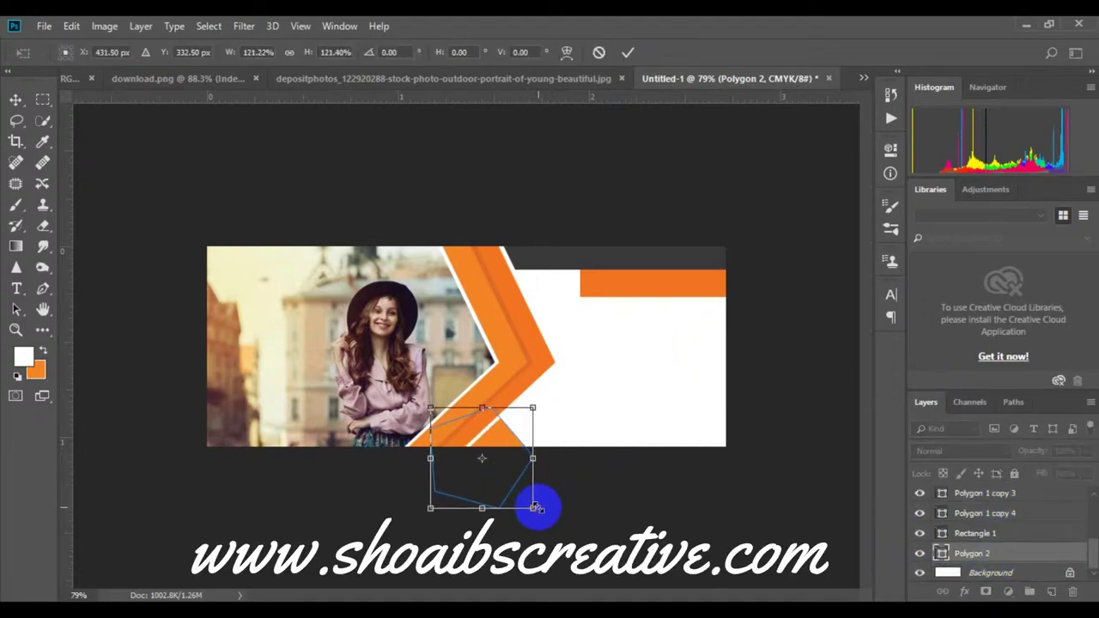
pyautogui.click(627, 53)
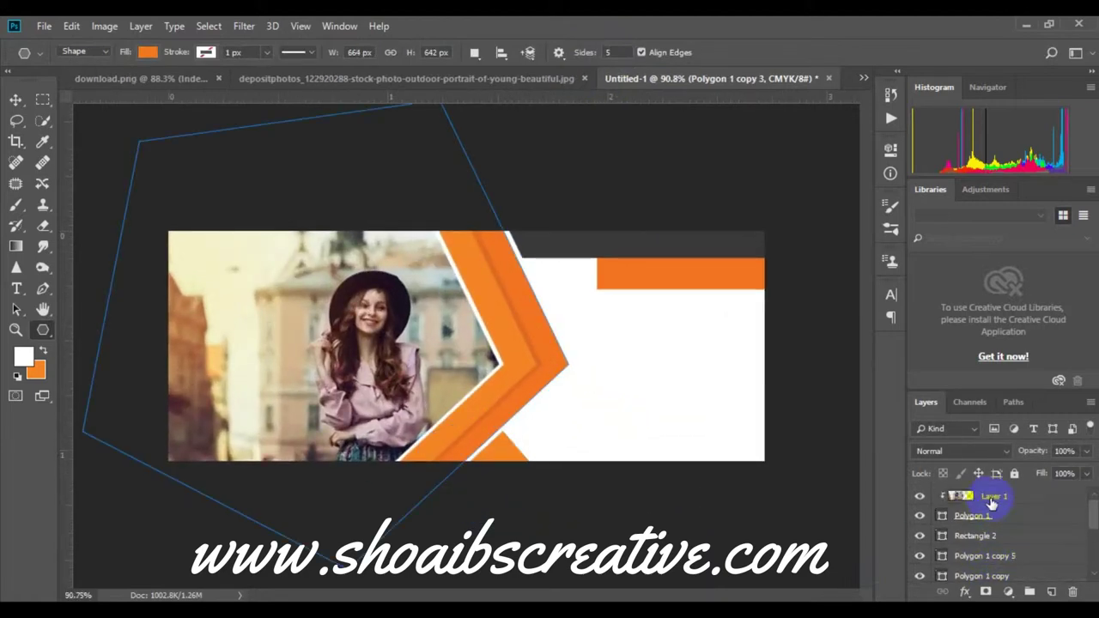
# - Select Layer 1 through Polygon 2 and group them with Ctrl+G into Group 1
pyautogui.click(992, 498)
pyautogui.keyDown('shift'); pyautogui.click(985, 519); pyautogui.keyUp('shift')
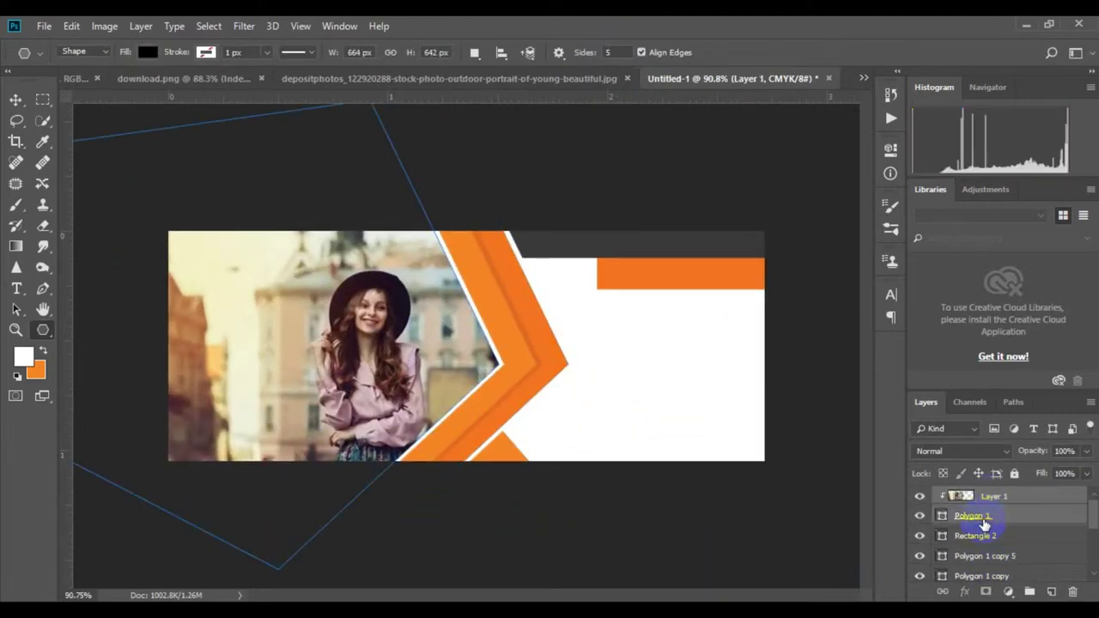
pyautogui.keyDown('ctrl'); pyautogui.click(987, 556); pyautogui.keyUp('ctrl')
pyautogui.scroll(-1, 1005, 556)
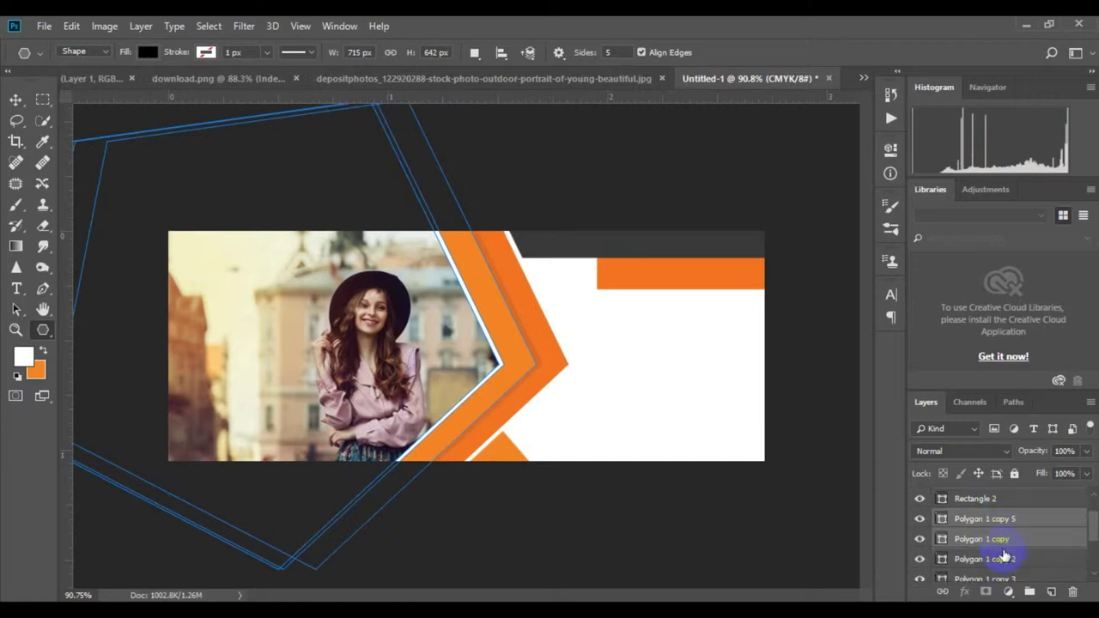
pyautogui.keyDown('ctrl'); pyautogui.click(1004, 556); pyautogui.keyUp('ctrl')
pyautogui.scroll(-1, 1003, 556)
pyautogui.keyDown('ctrl'); pyautogui.click(1001, 558); pyautogui.keyUp('ctrl')
pyautogui.scroll(-1, 996, 555)
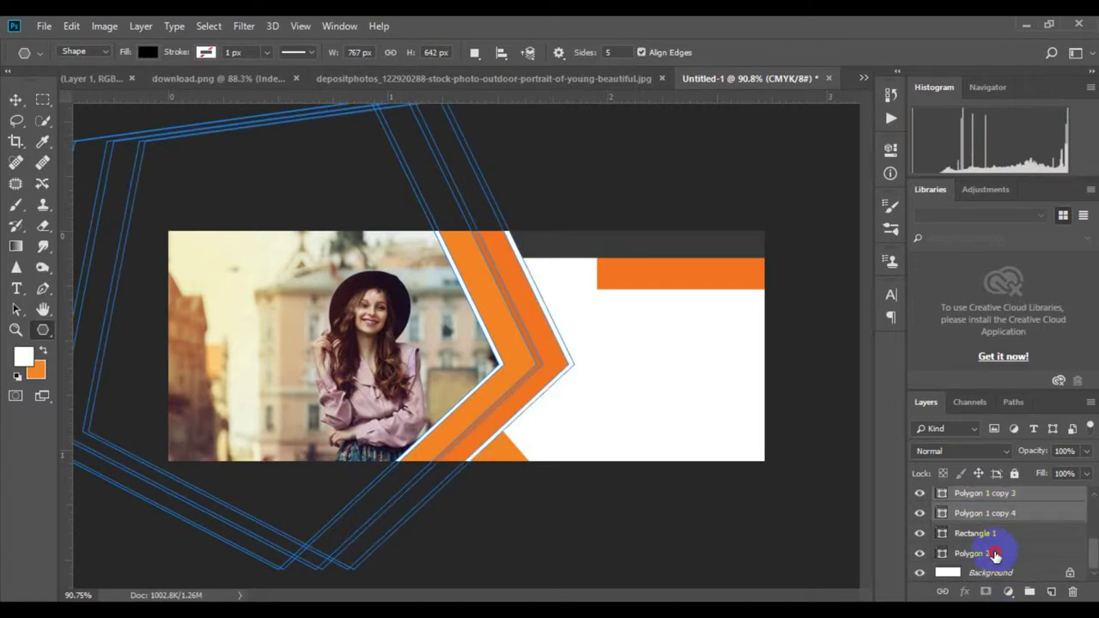
pyautogui.hotkey('ctrl', 'g')
pyautogui.scroll(-1, 580, 416)
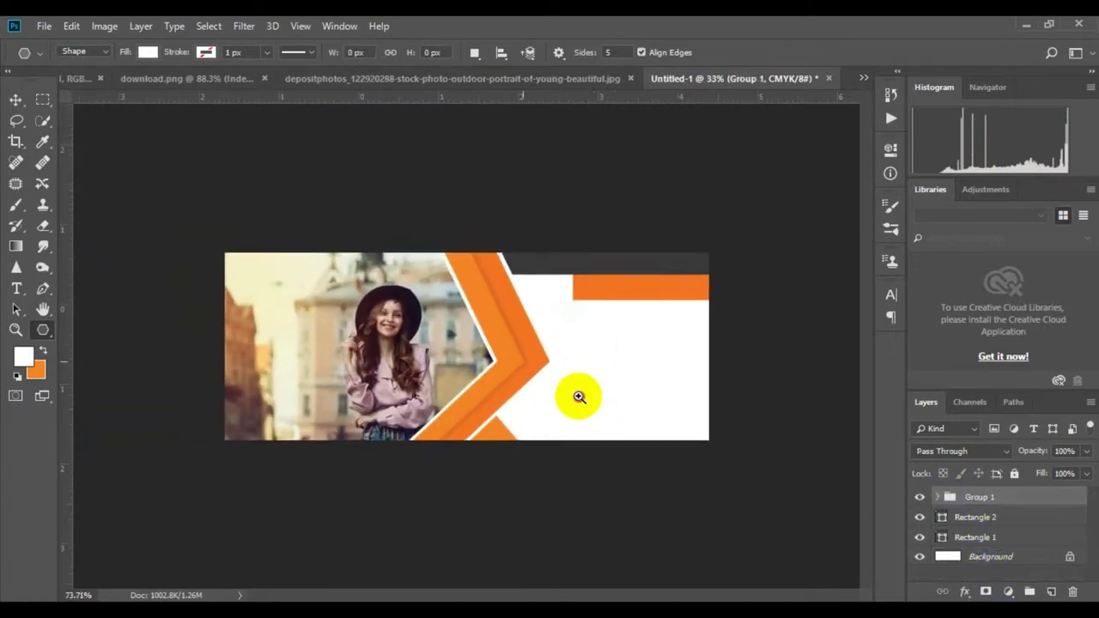
# - Type the white name heading into the dark top strip
pyautogui.click(15, 290)
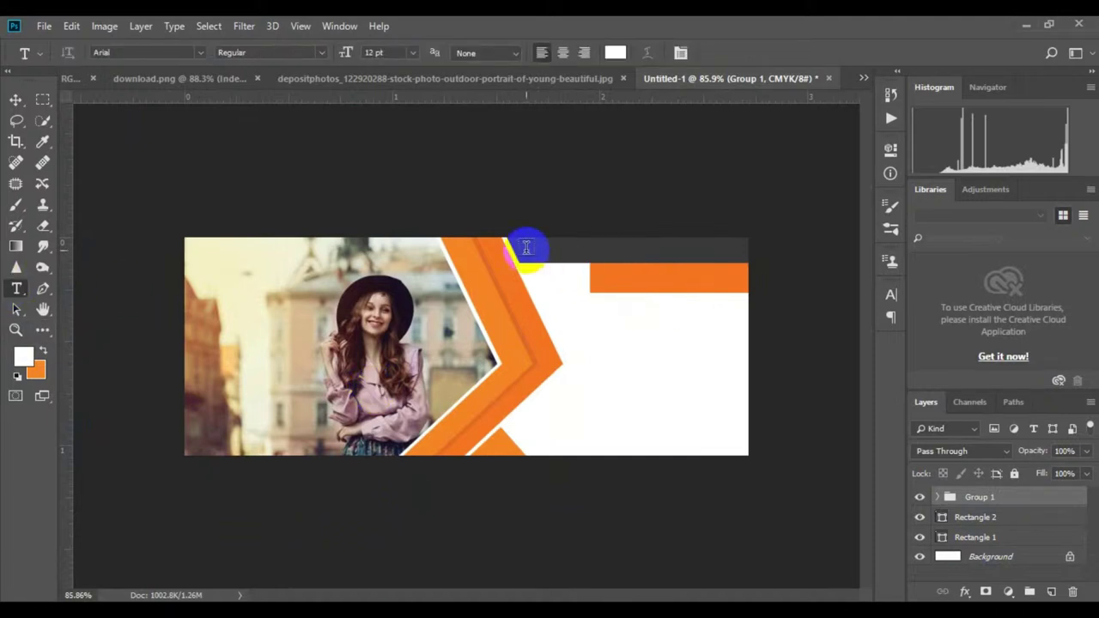
pyautogui.click(412, 52)
pyautogui.click(395, 124)
pyautogui.click(523, 249)
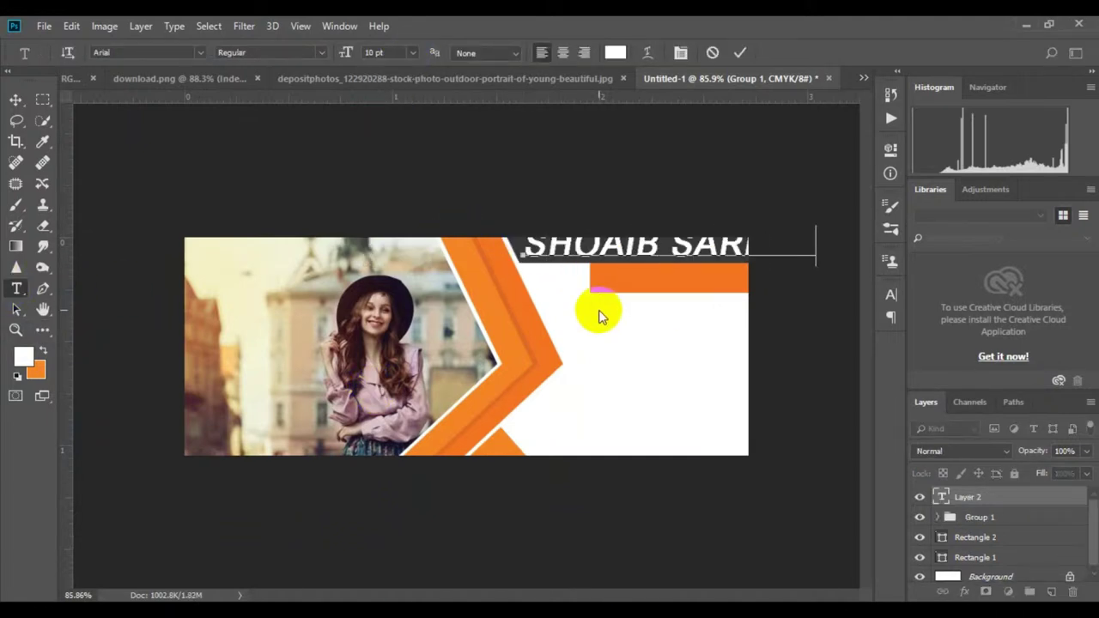
pyautogui.click(739, 53)
# - Shrink the name heading to fit the top strip
pyautogui.hotkey('ctrl', 't')
pyautogui.moveTo(807, 264)
pyautogui.mouseDown()
pyautogui.moveTo(764, 246)
pyautogui.moveTo(720, 258)
pyautogui.mouseUp()
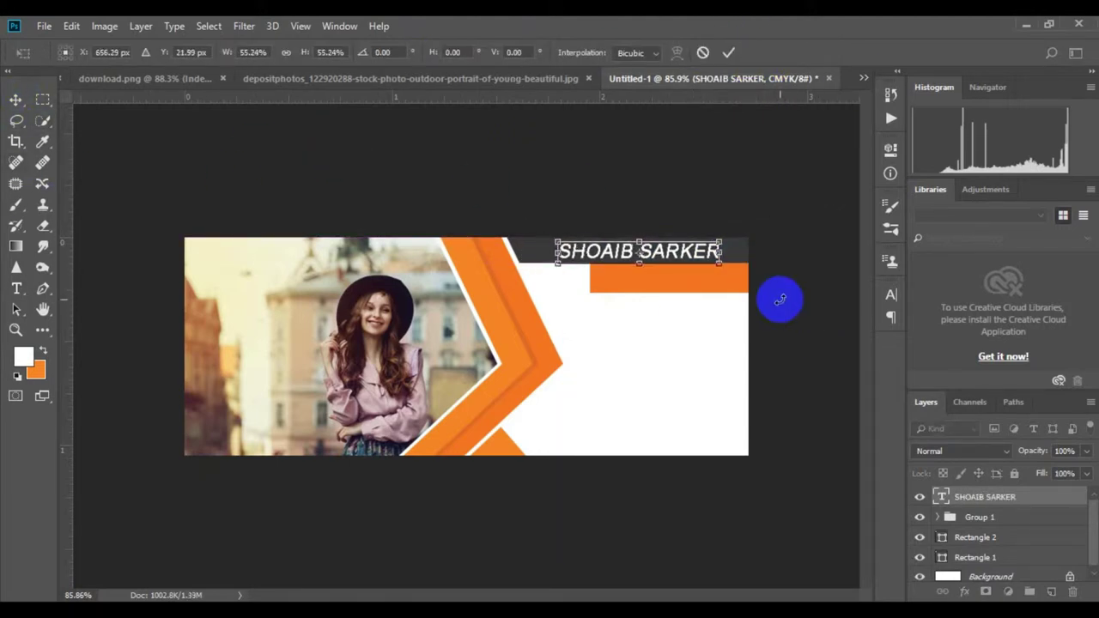
pyautogui.click(728, 52)
pyautogui.scroll(2, 694, 295)
pyautogui.scroll(-2, 694, 295)
# - Widen the orange bar Rectangle 2 leftward until it meets the chevron
pyautogui.click(976, 537)
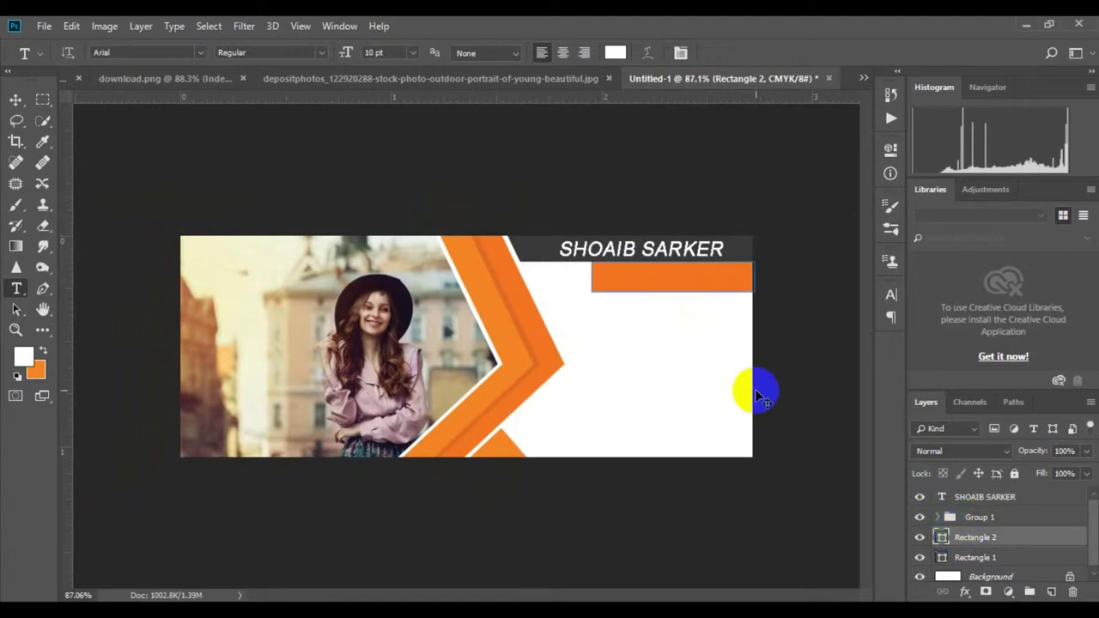
pyautogui.hotkey('ctrl', 't')
pyautogui.moveTo(579, 279); pyautogui.dragTo(571, 279)
pyautogui.press('Return')
pyautogui.press('t')
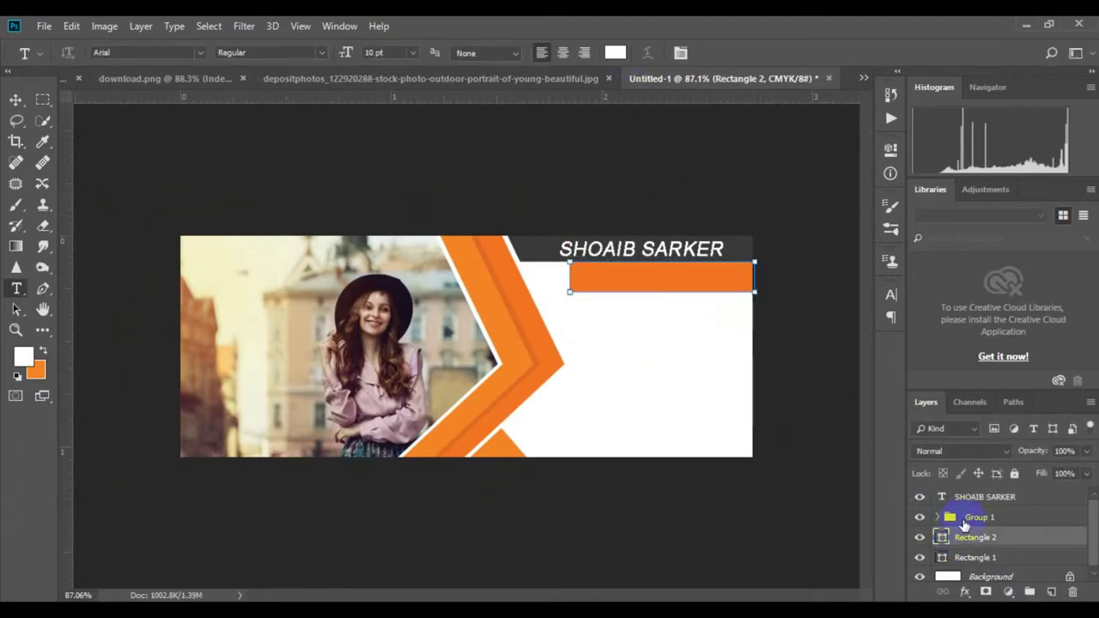
pyautogui.click(985, 496)
pyautogui.scroll(1, 591, 272)
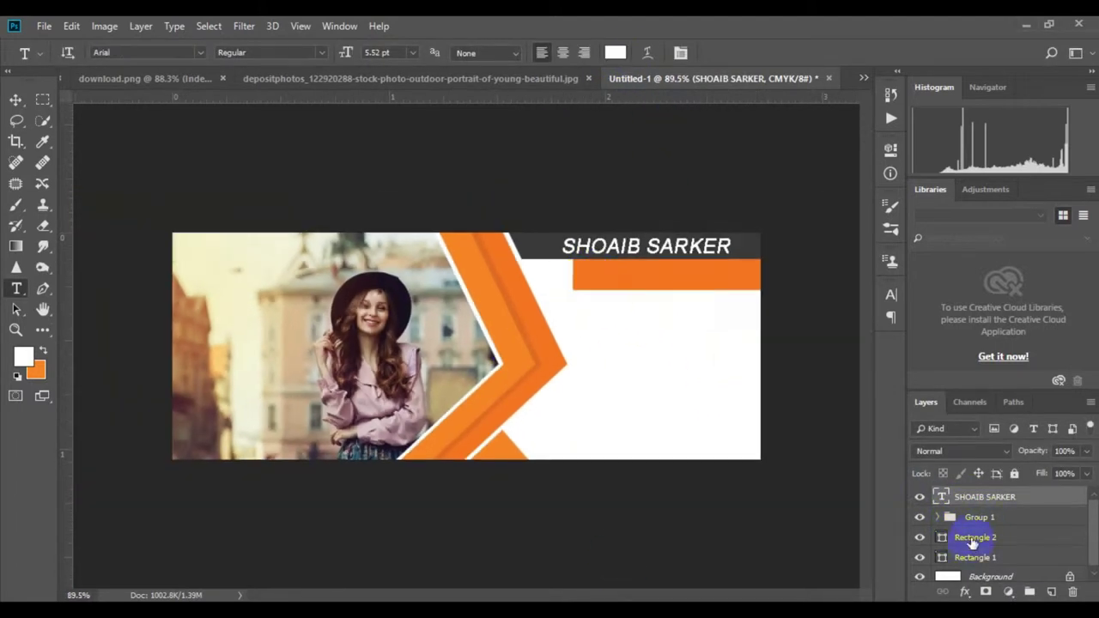
pyautogui.click(976, 537)
pyautogui.hotkey('ctrl', 't')
pyautogui.moveTo(572, 275); pyautogui.dragTo(520, 275)
pyautogui.press('Return')
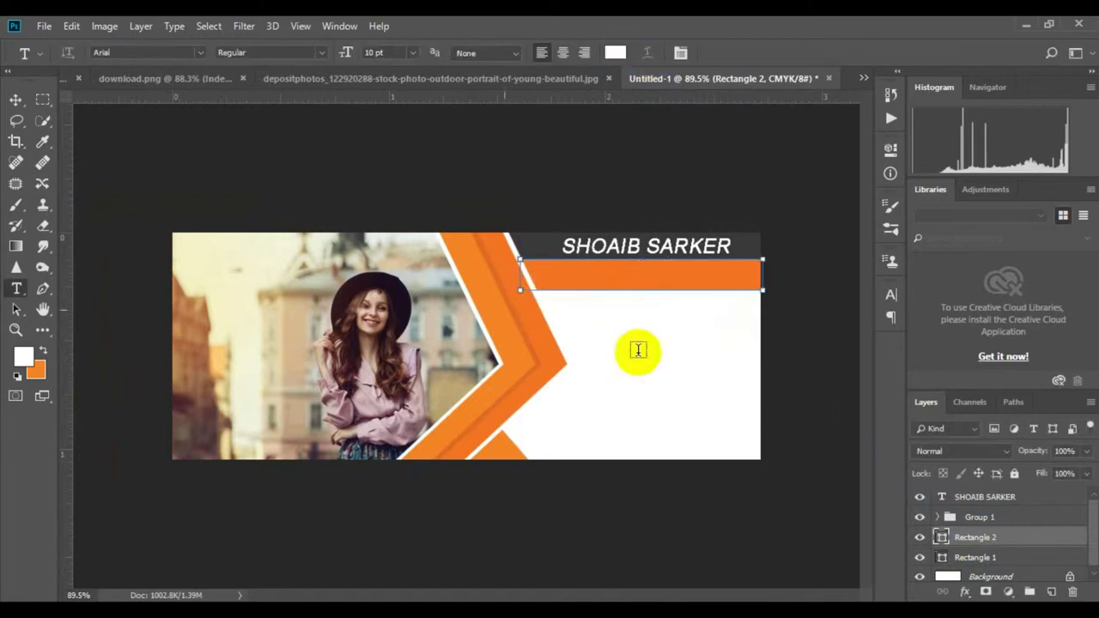
# - Reselect the name text layer and select all of its text for a font change
pyautogui.click(984, 496)
pyautogui.hotkey('ctrl', 't')
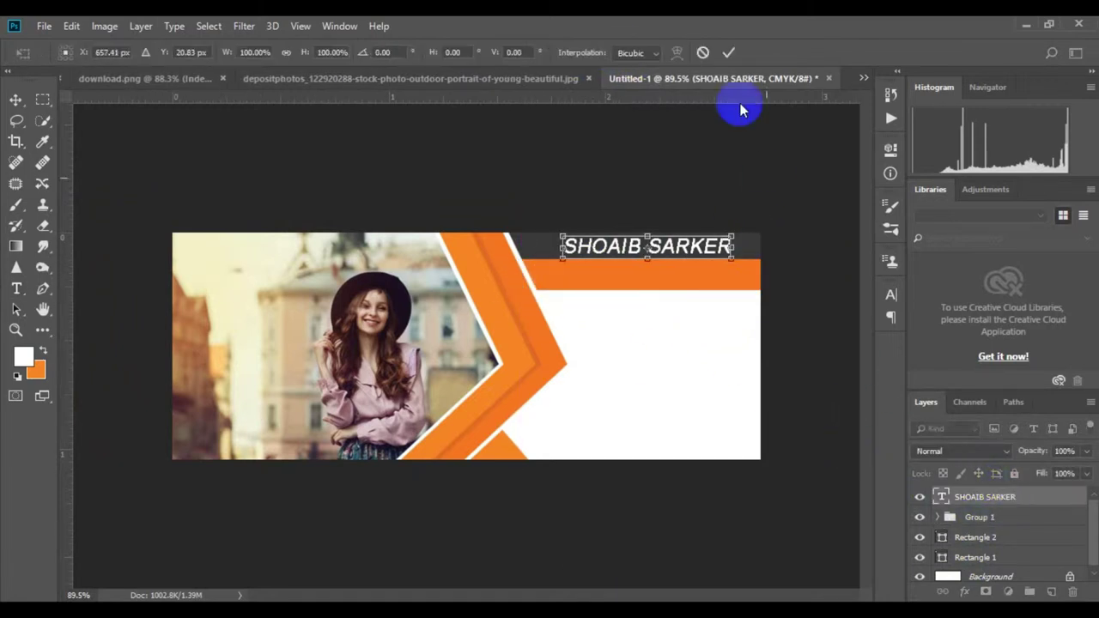
pyautogui.press('Return')
pyautogui.hotkey('ctrl', 'a')
pyautogui.click(185, 53)
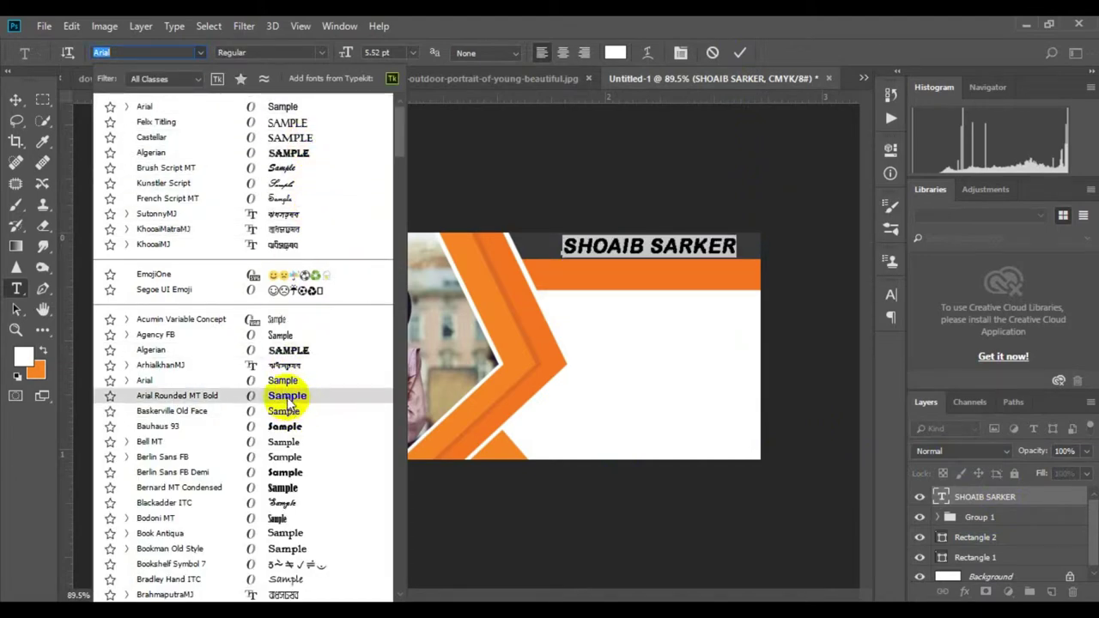
# - Scroll the font list and set the name heading in Rockwell
pyautogui.scroll(-8, 284, 395)
pyautogui.scroll(-4, 288, 404)
pyautogui.scroll(-3, 289, 412)
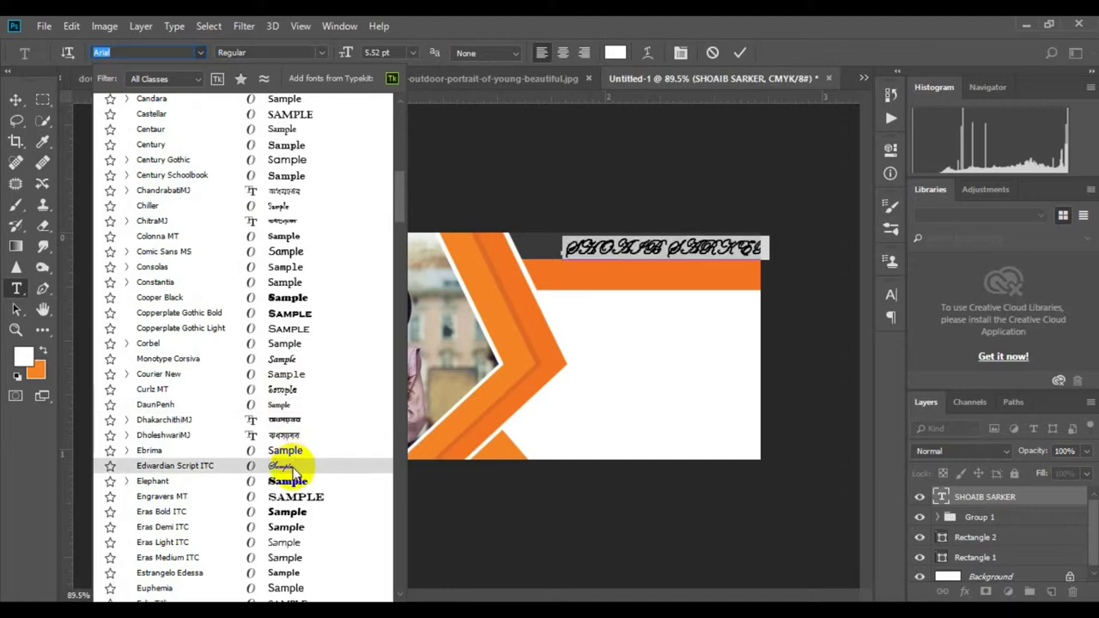
pyautogui.scroll(-6, 283, 378)
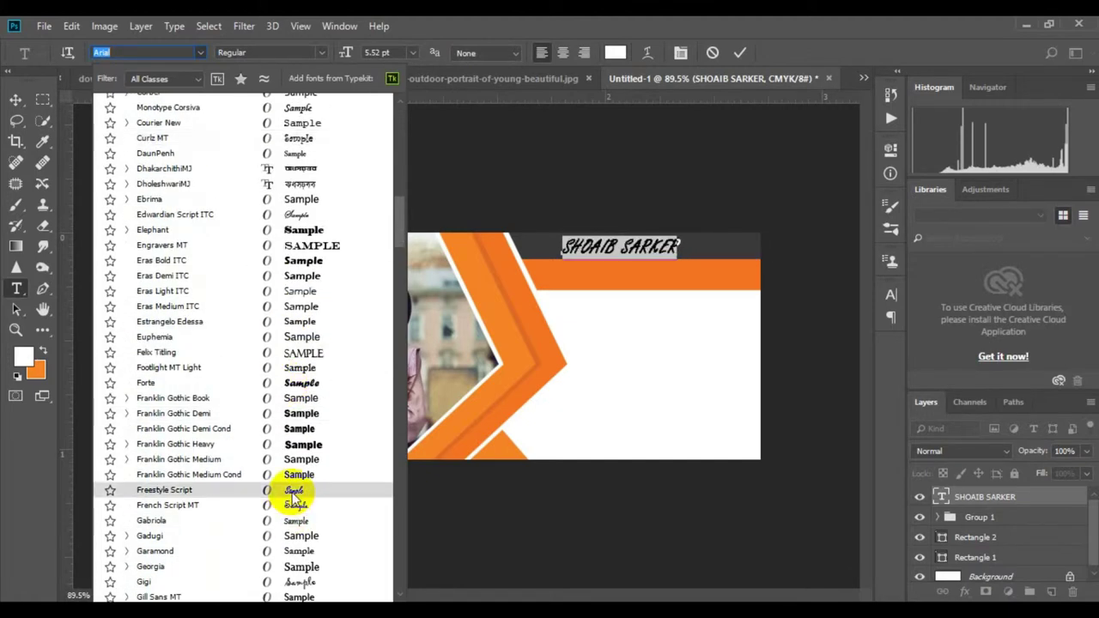
pyautogui.scroll(-1, 290, 487)
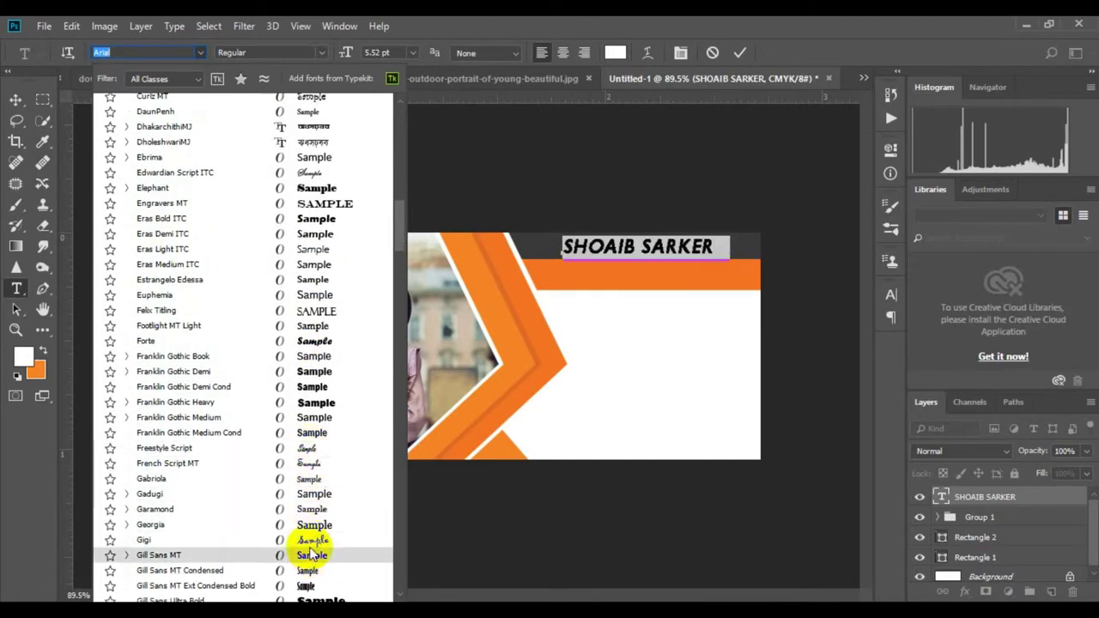
pyautogui.scroll(-2, 311, 550)
pyautogui.scroll(-1, 334, 437)
pyautogui.scroll(-2, 314, 508)
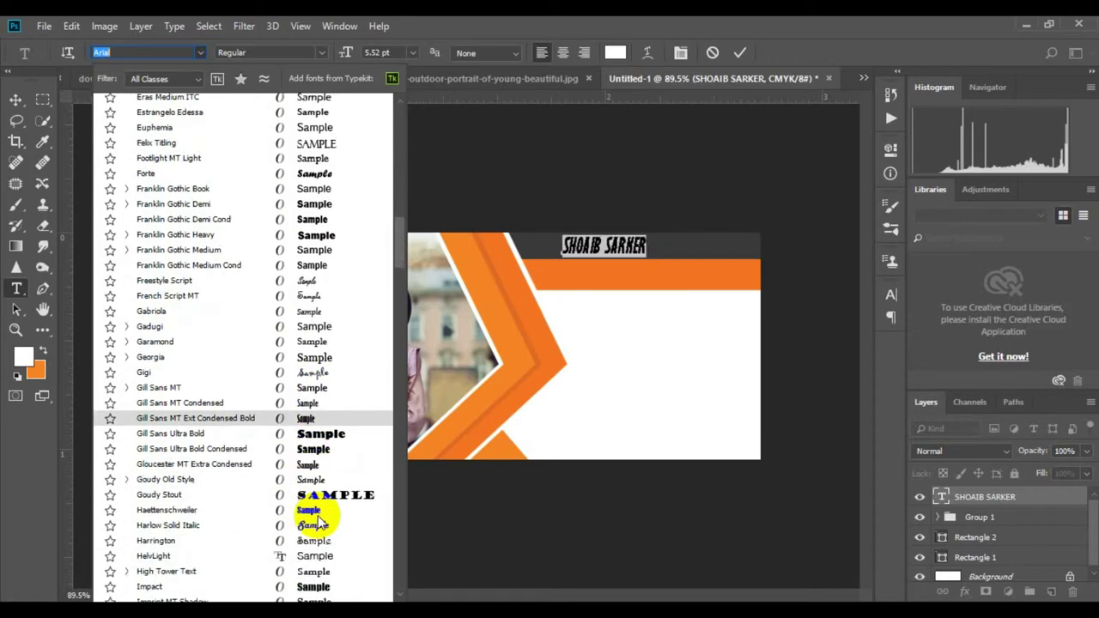
pyautogui.scroll(-2, 314, 535)
pyautogui.scroll(-2, 314, 490)
pyautogui.scroll(-4, 315, 491)
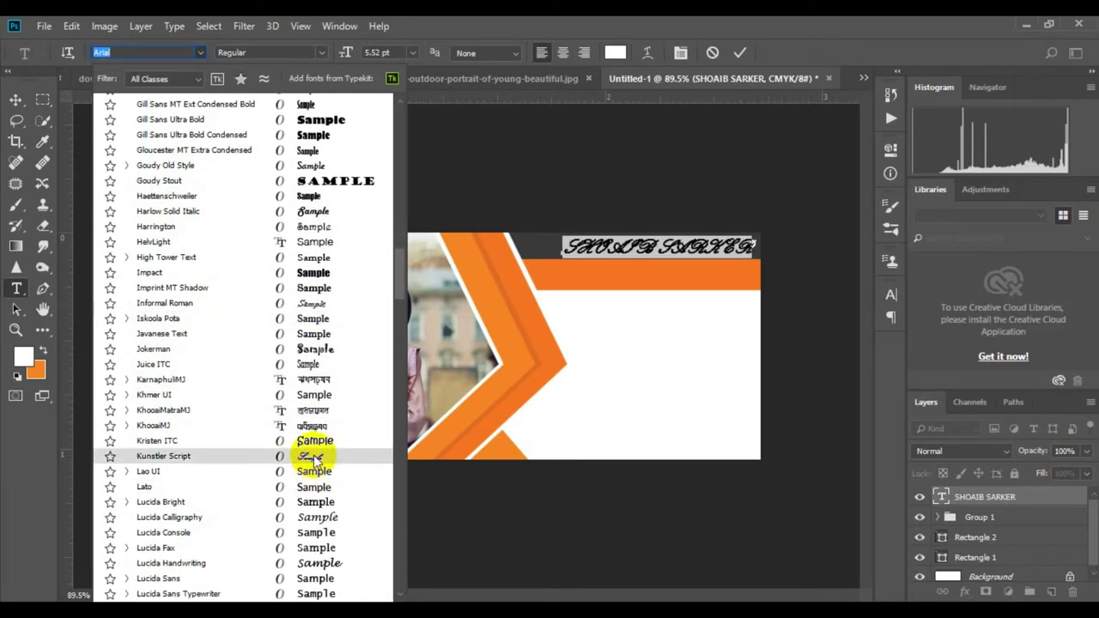
pyautogui.scroll(-3, 322, 550)
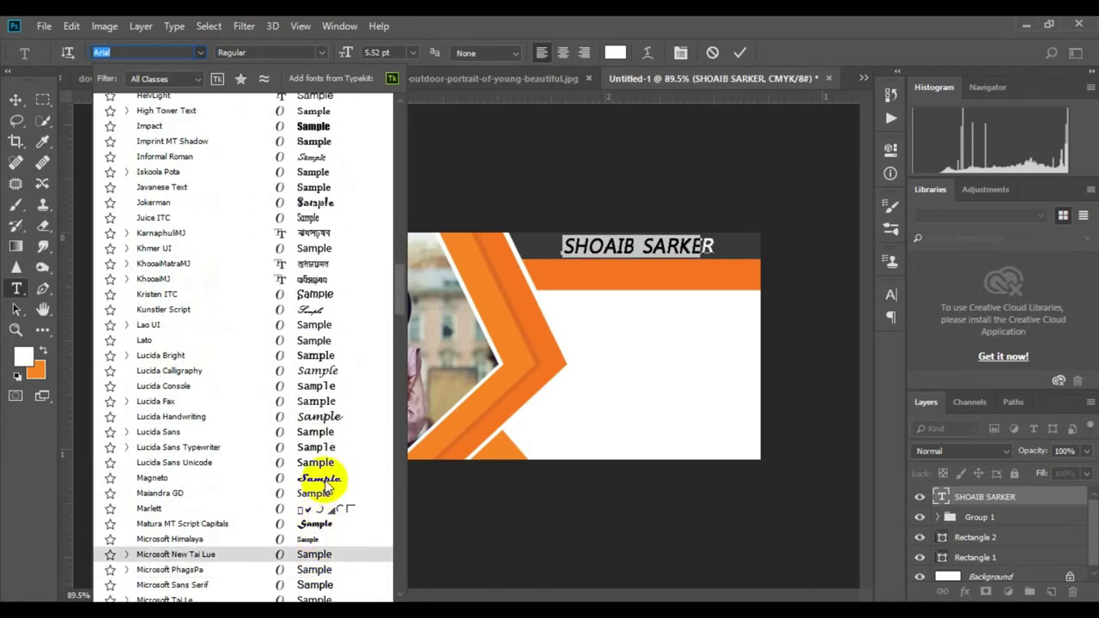
pyautogui.scroll(-3, 306, 571)
pyautogui.scroll(-1, 311, 532)
pyautogui.scroll(-2, 312, 498)
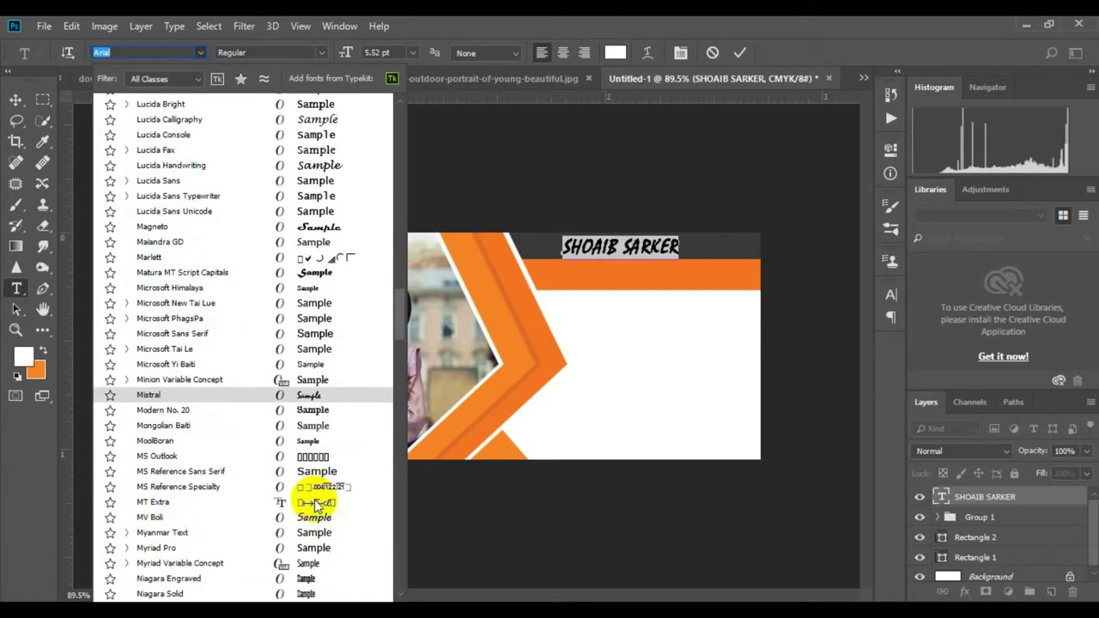
pyautogui.scroll(-6, 317, 544)
pyautogui.scroll(-2, 309, 544)
pyautogui.scroll(-5, 325, 557)
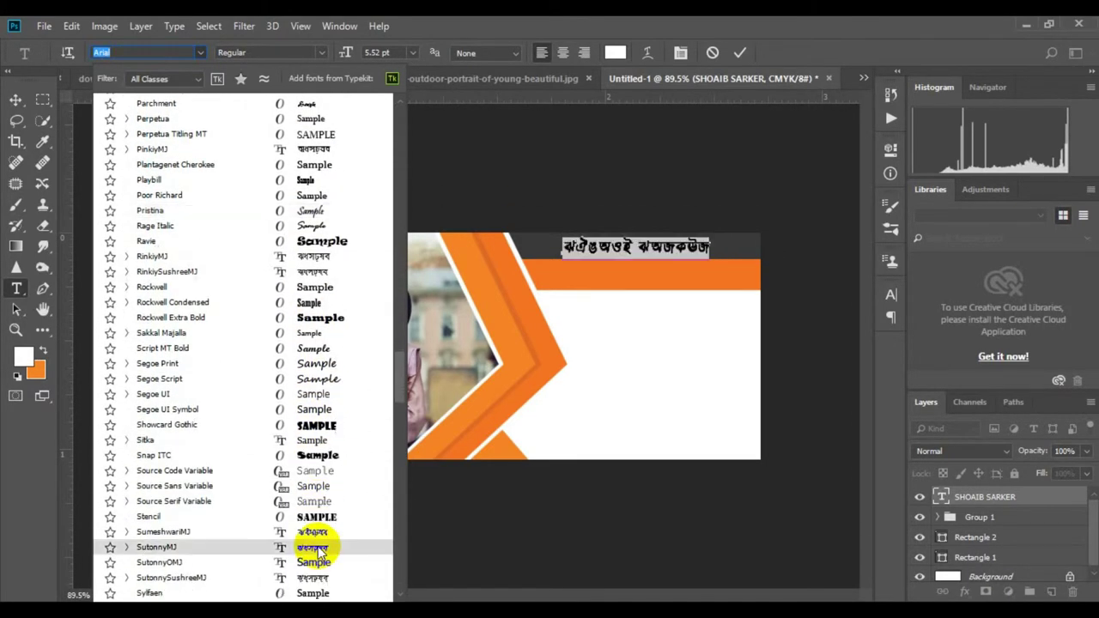
pyautogui.scroll(-2, 318, 541)
pyautogui.scroll(-5, 314, 536)
pyautogui.scroll(-1, 316, 539)
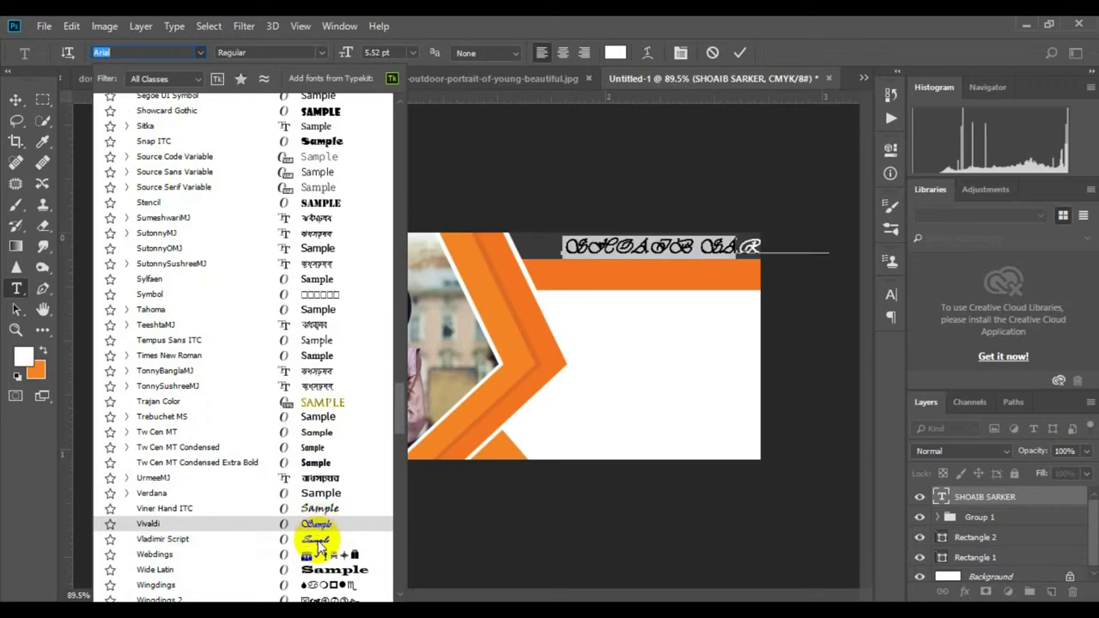
pyautogui.scroll(-3, 313, 541)
pyautogui.scroll(5, 309, 446)
pyautogui.scroll(3, 322, 327)
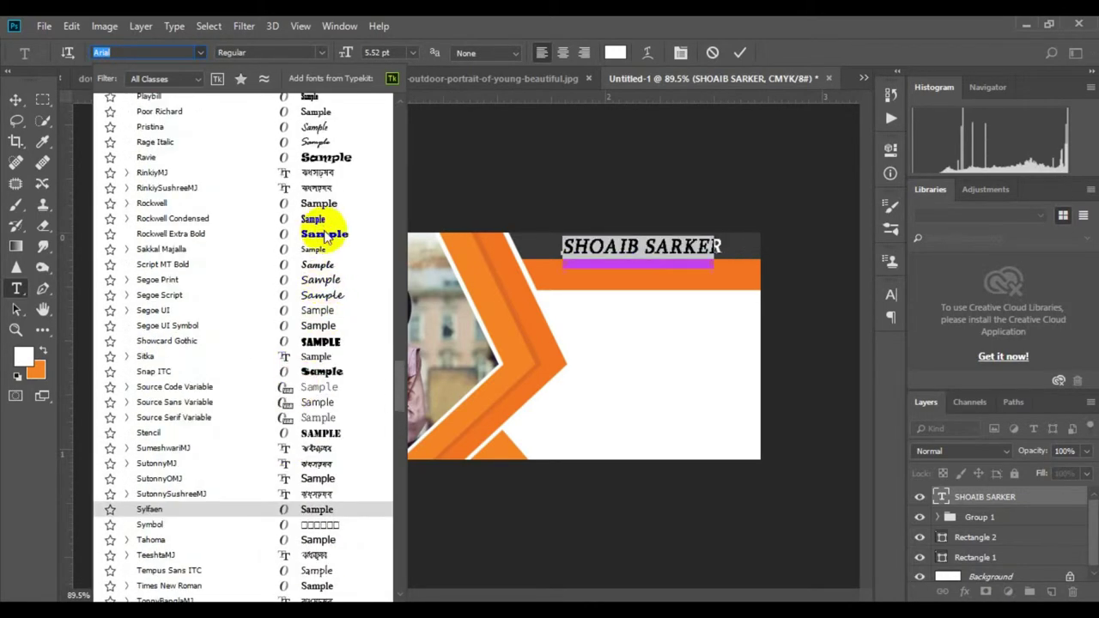
pyautogui.click(319, 204)
pyautogui.click(744, 59)
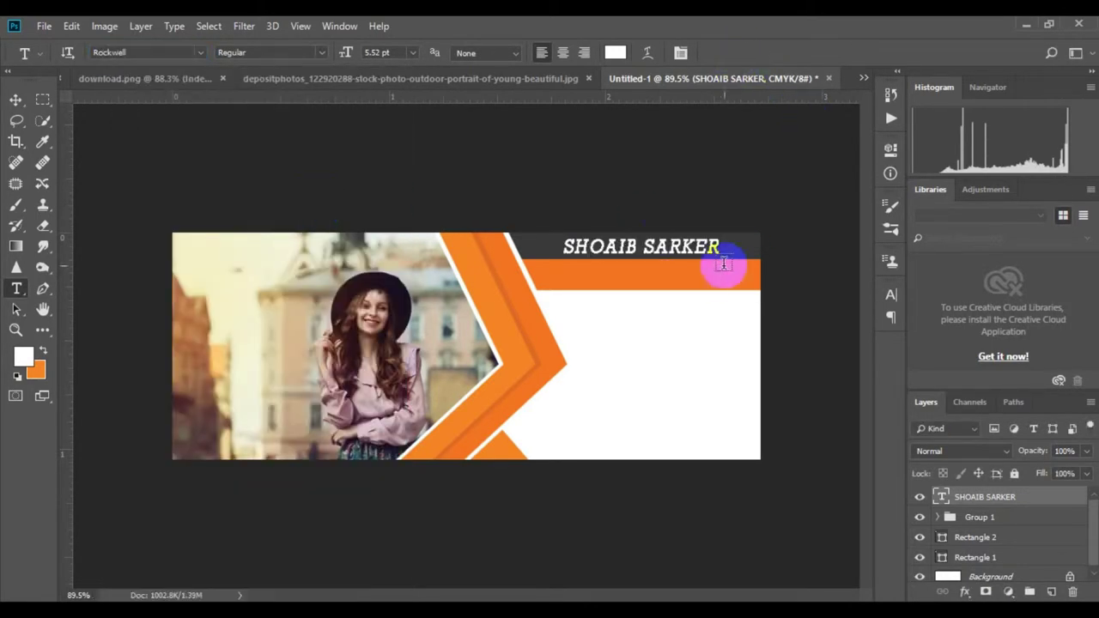
# - Start a second text line under the name, typing 'Free Design'
pyautogui.click(607, 266)
pyautogui.click(560, 259)
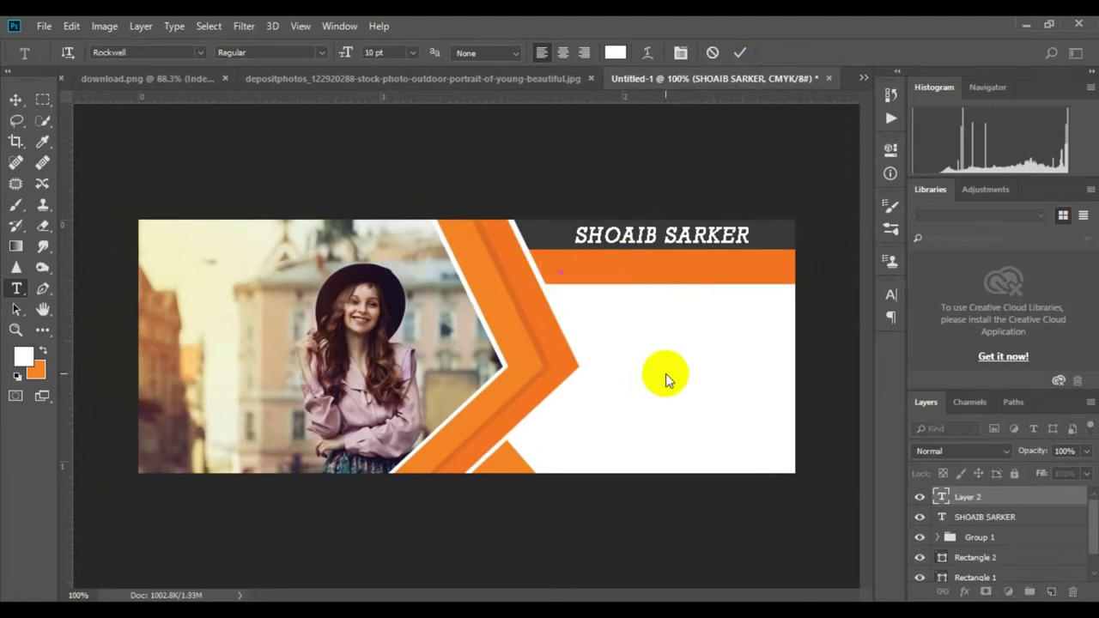
pyautogui.write('Free D')
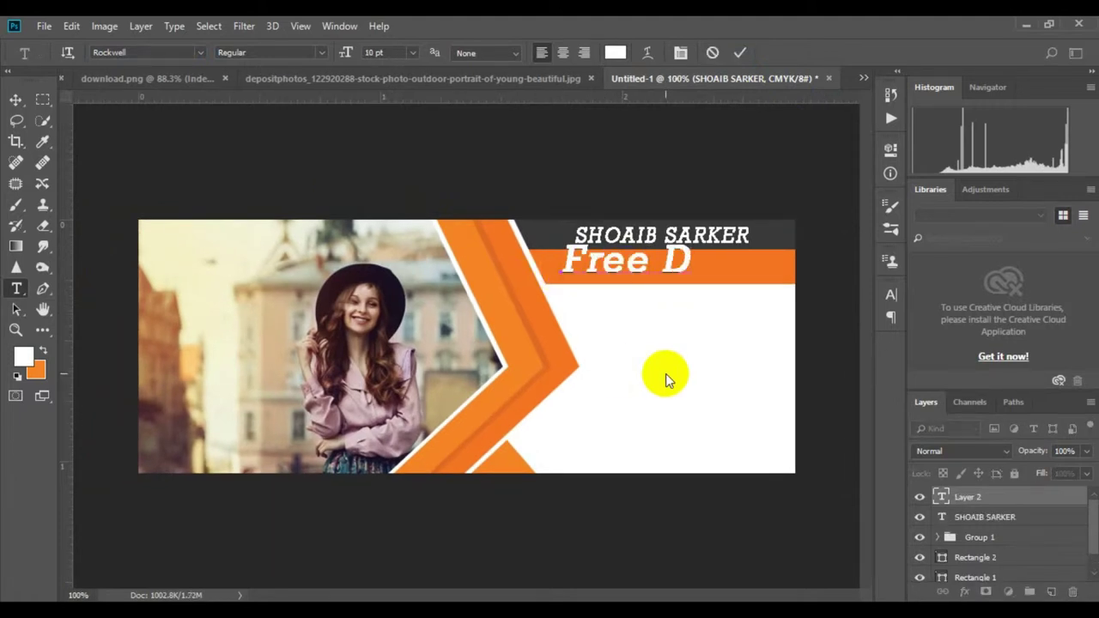
pyautogui.write('esign Tutorials')
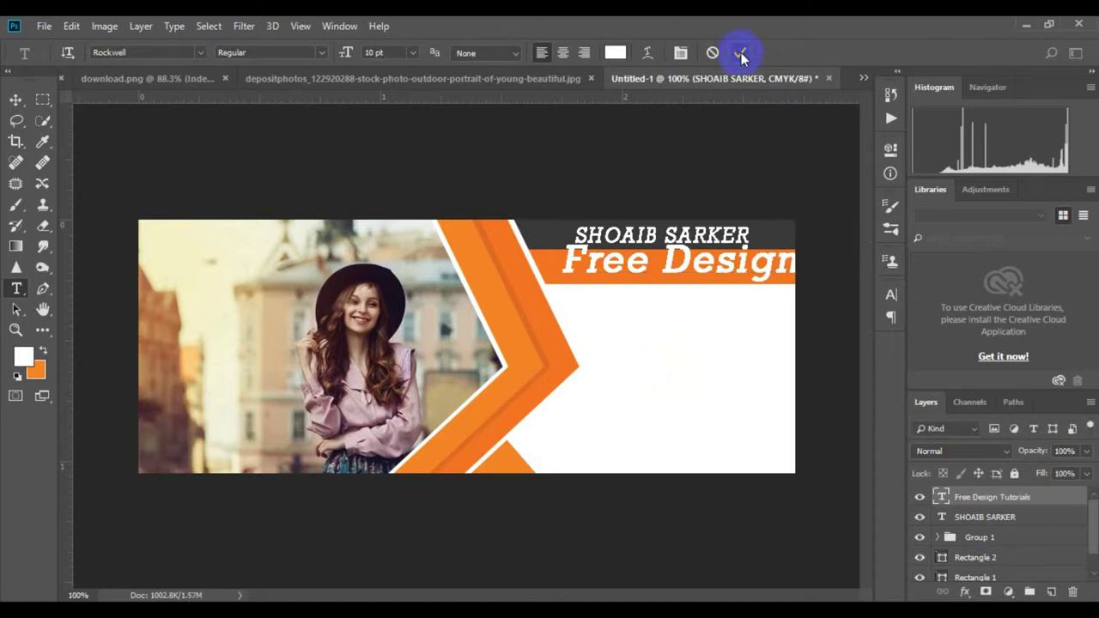
# - Commit the 'Free Design Tutorials' tagline and scale it down to fit the orange stripe
pyautogui.click(741, 55)
pyautogui.hotkey('ctrl', 't')
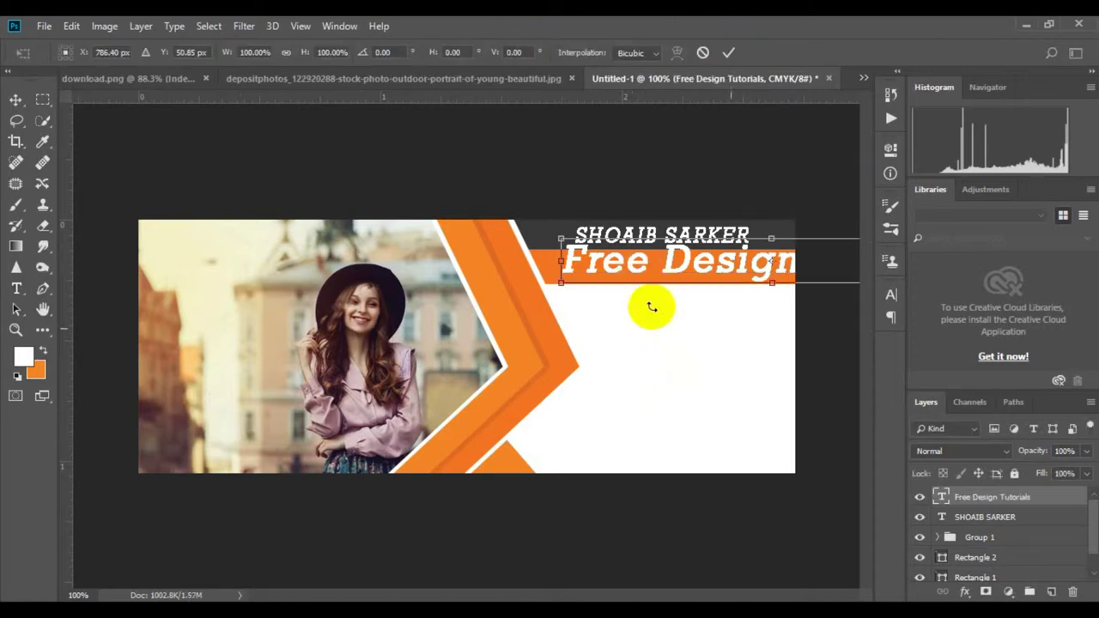
pyautogui.moveTo(571, 289); pyautogui.dragTo(589, 267)
pyautogui.click(729, 52)
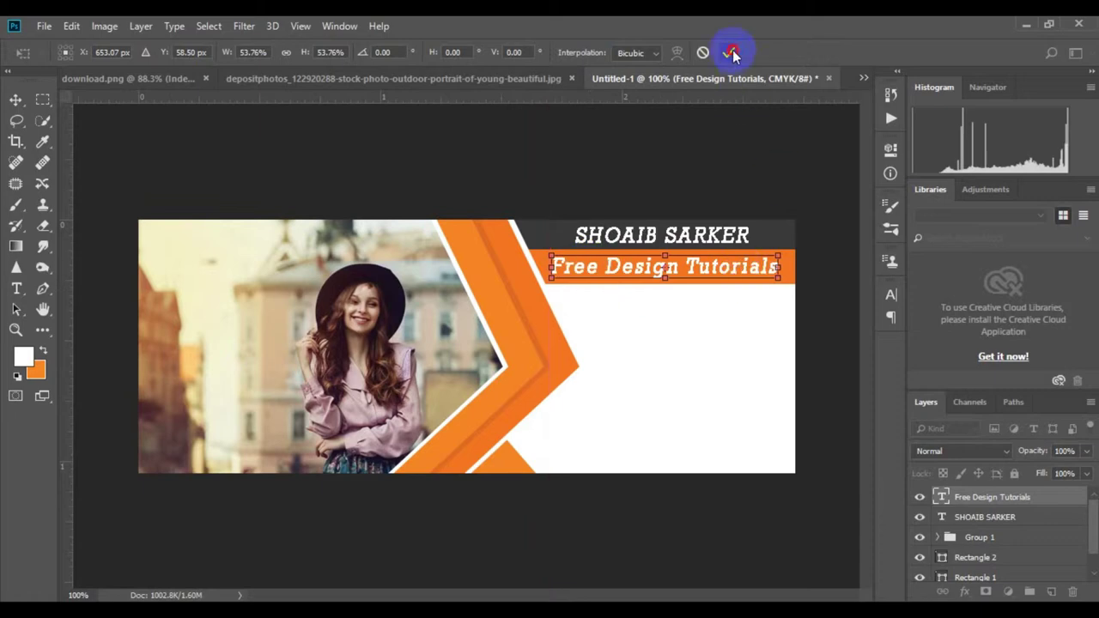
pyautogui.scroll(-2, 601, 314)
pyautogui.scroll(-2, 572, 289)
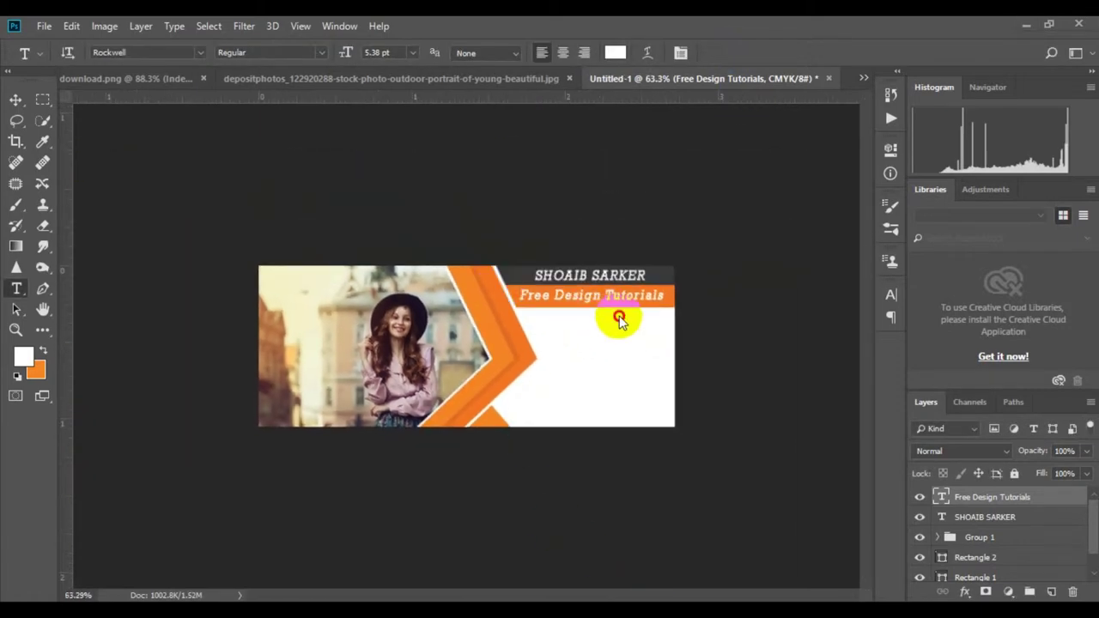
pyautogui.scroll(3, 619, 319)
pyautogui.scroll(-2, 601, 326)
pyautogui.scroll(2, 589, 369)
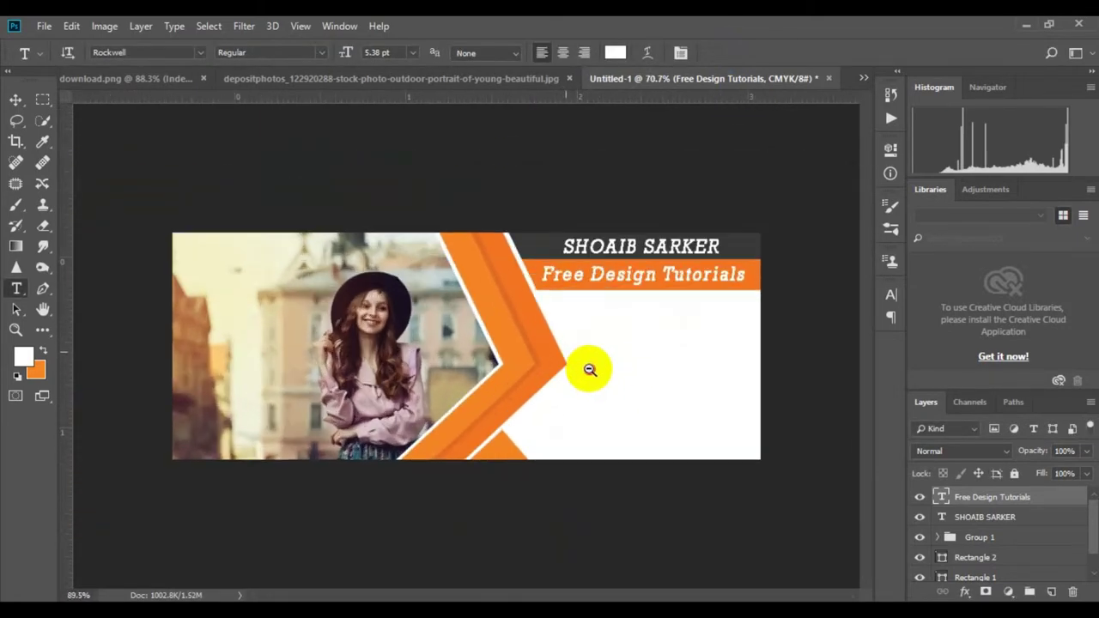
# - Draw a small orange square, Rectangle 3, in the white area right of the chevron
pyautogui.click(42, 330)
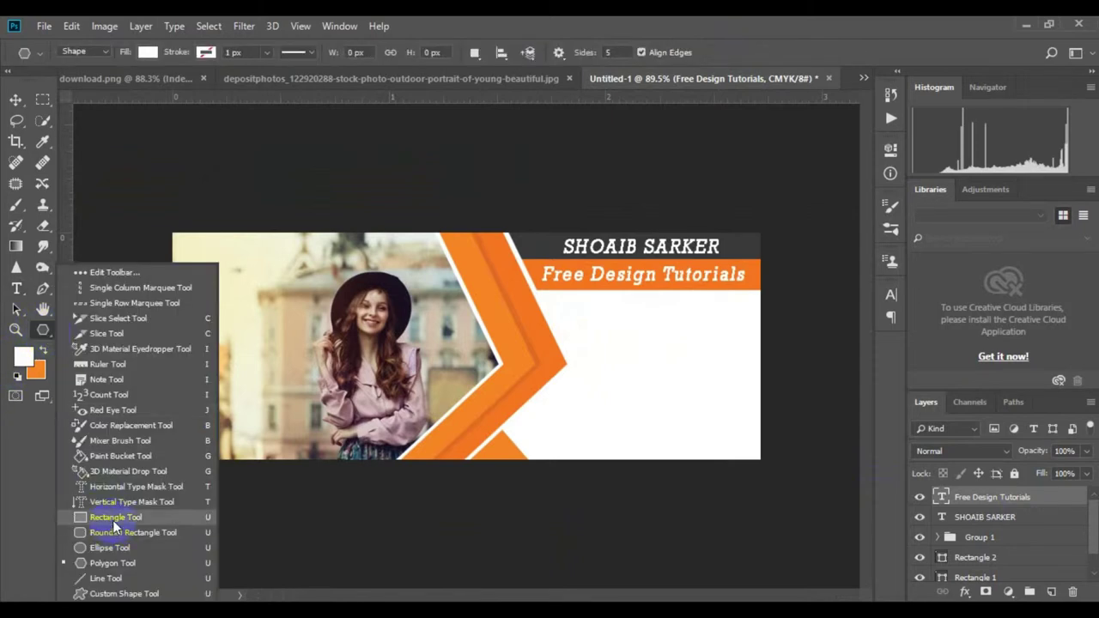
pyautogui.click(110, 515)
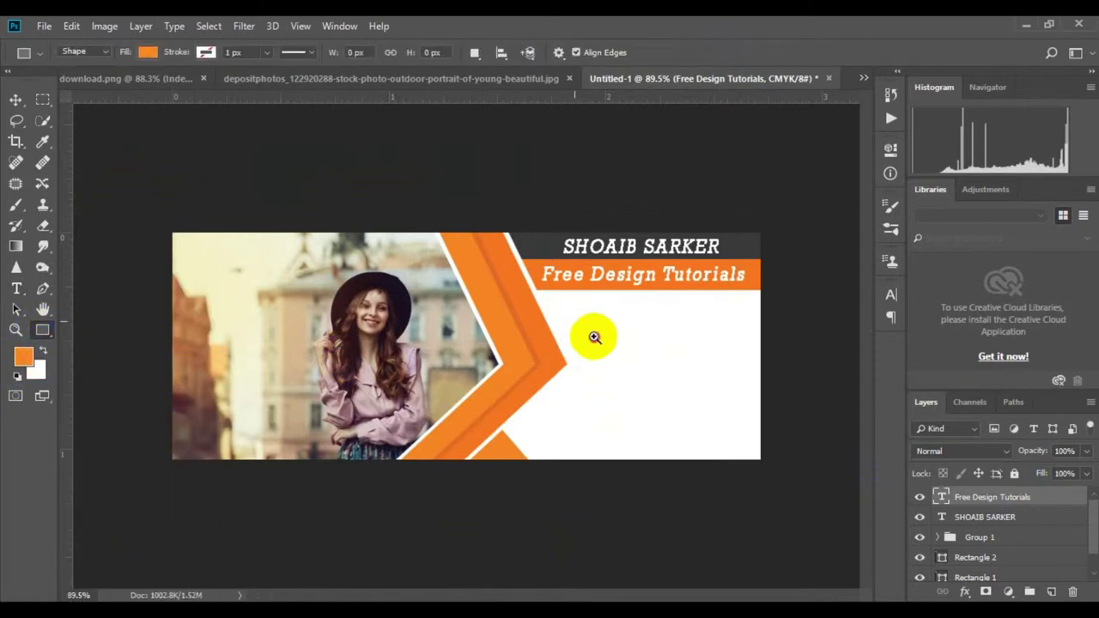
pyautogui.scroll(3, 594, 337)
pyautogui.moveTo(610, 332); pyautogui.dragTo(649, 368)
pyautogui.click(846, 144)
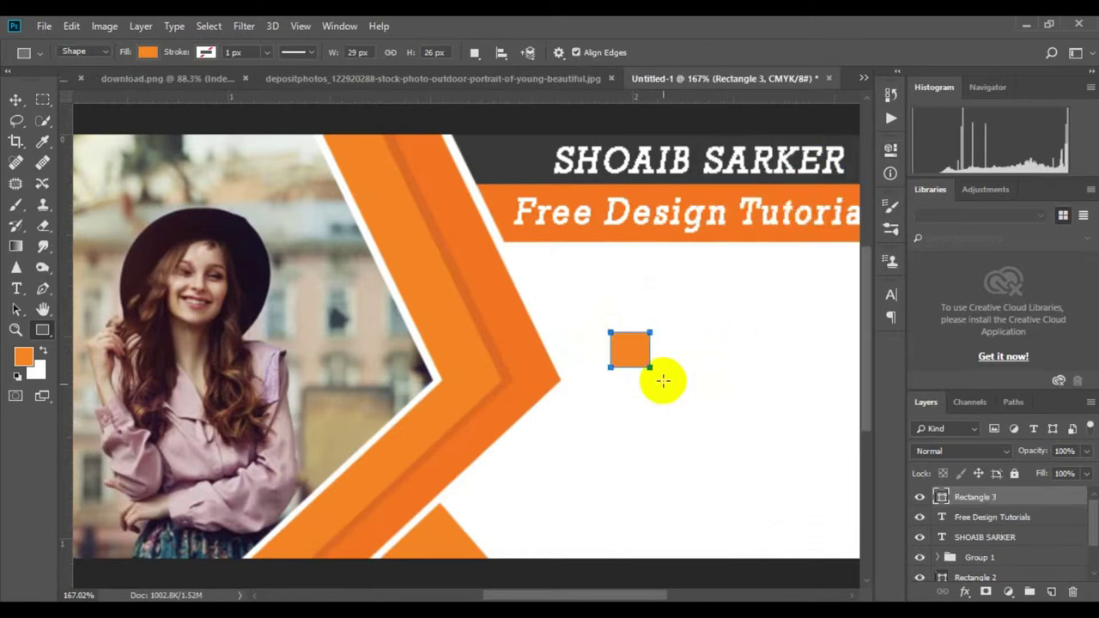
# - Duplicate the square twice, stacking each copy below the previous one
pyautogui.moveTo(1006, 505); pyautogui.dragTo(1051, 591)
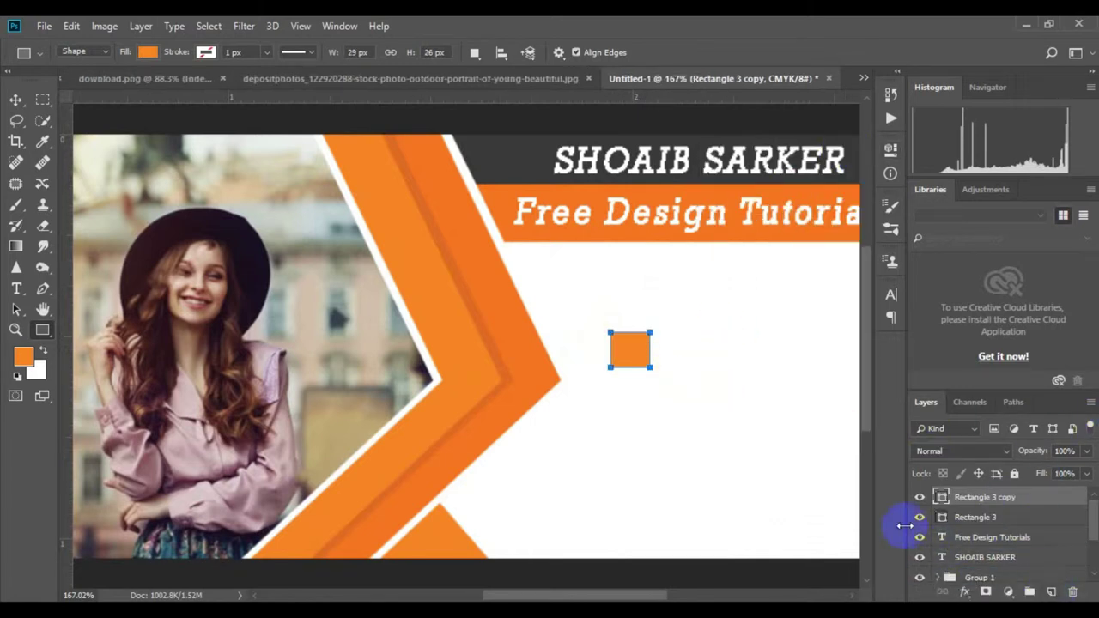
pyautogui.hotkey('ctrl', 't')
pyautogui.moveTo(639, 404); pyautogui.dragTo(641, 418)
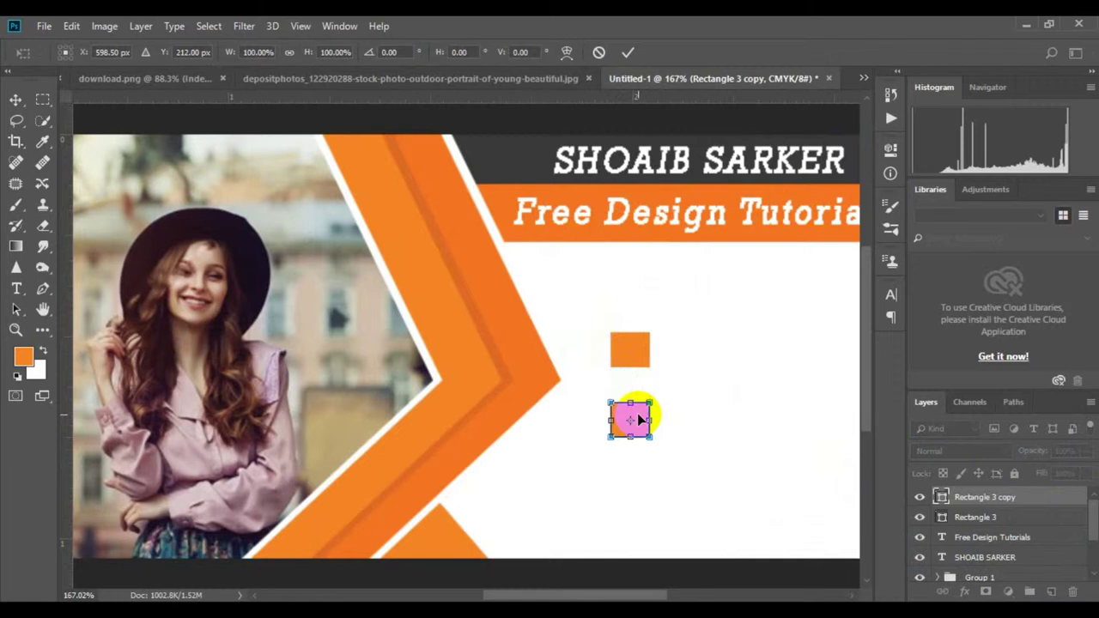
pyautogui.press('Return')
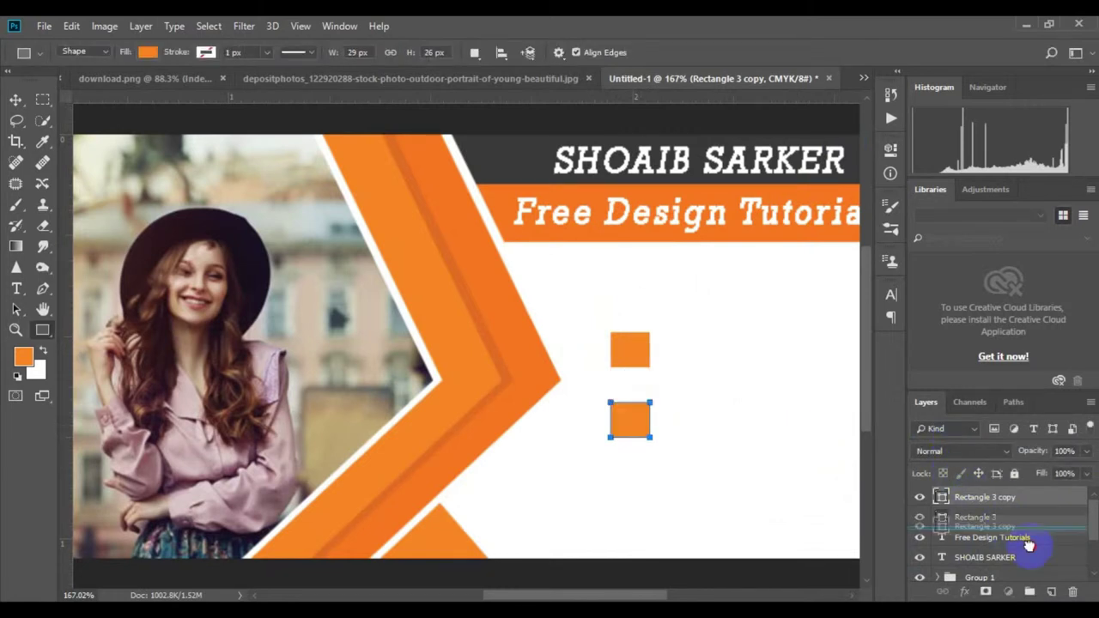
pyautogui.moveTo(985, 497); pyautogui.dragTo(1051, 591)
pyautogui.hotkey('ctrl', 't')
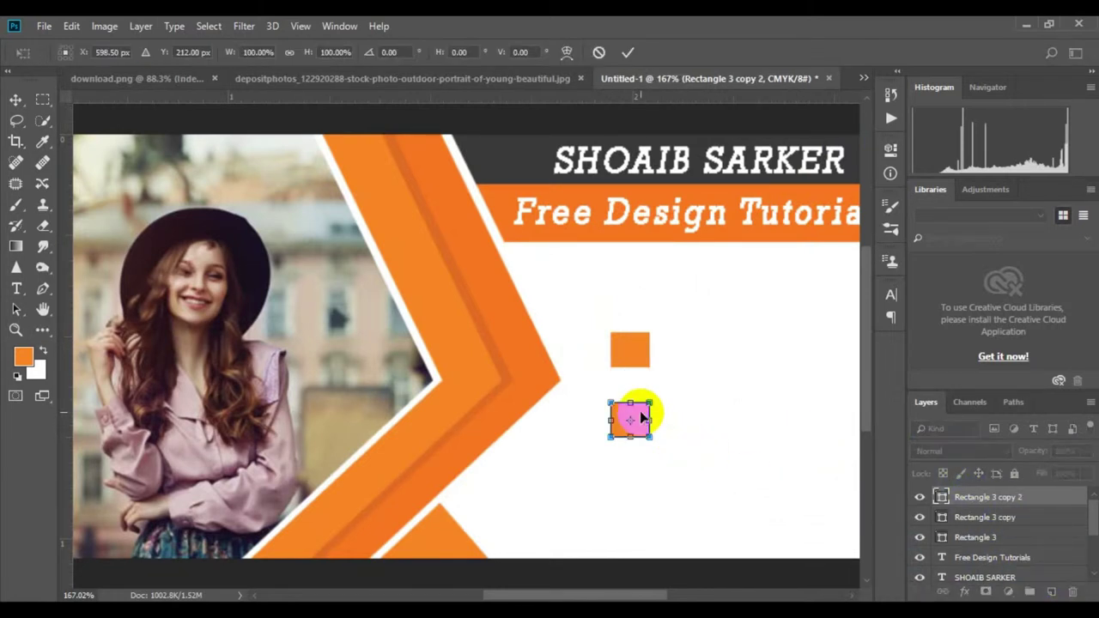
pyautogui.moveTo(639, 411); pyautogui.dragTo(646, 486)
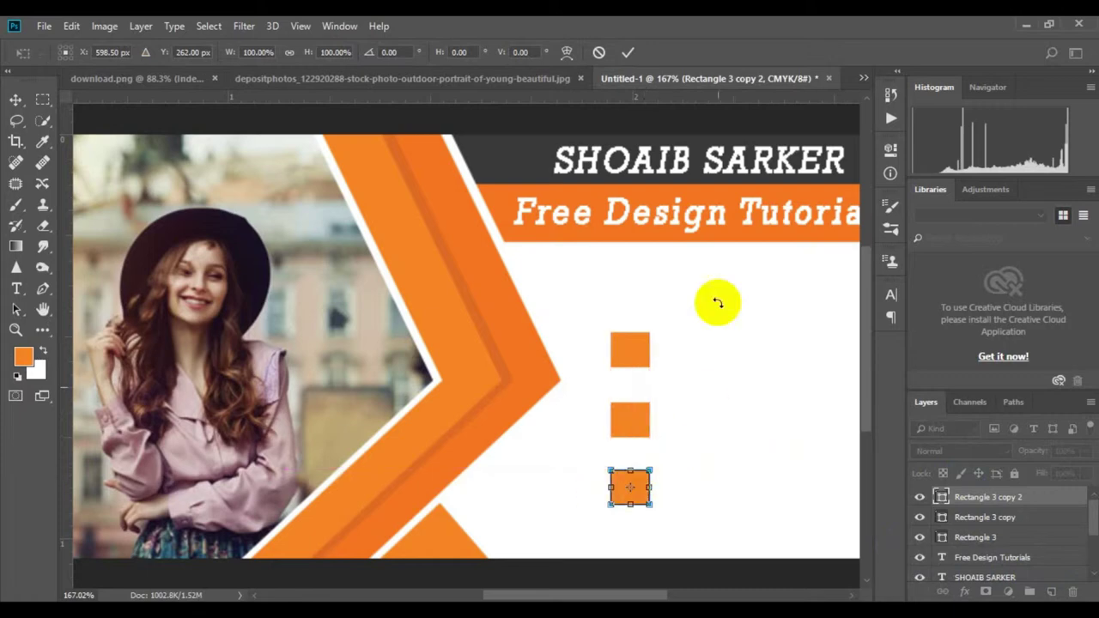
pyautogui.moveTo(764, 413)
pyautogui.mouseDown()
pyautogui.moveTo(609, 346)
pyautogui.moveTo(662, 375)
pyautogui.mouseUp()
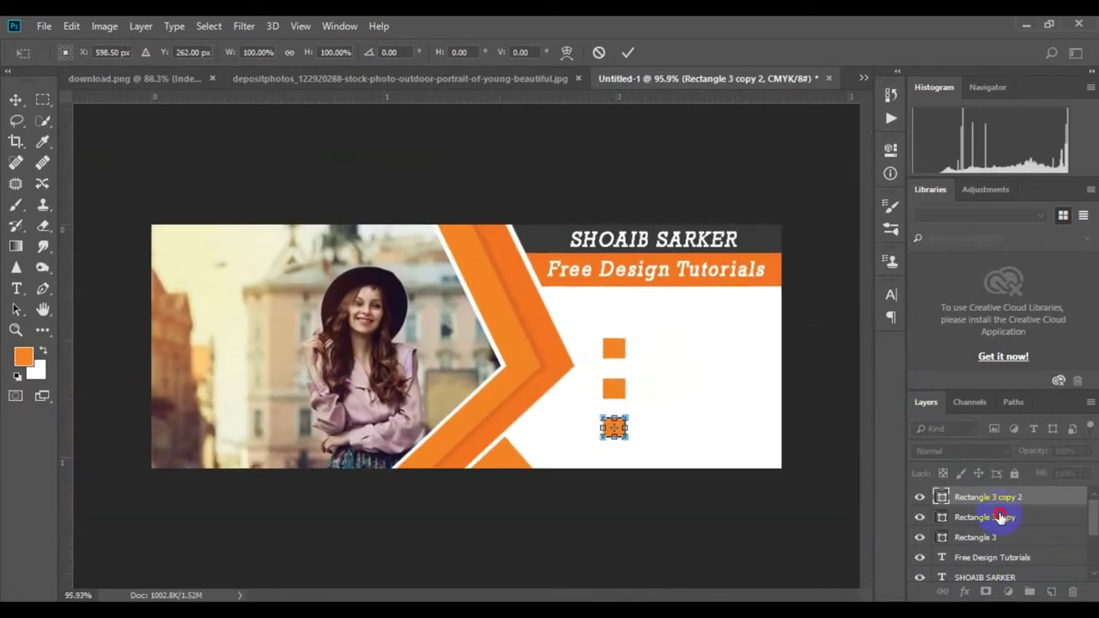
pyautogui.click(628, 52)
# - Select the square layers in the Layers panel, ending on the first square
pyautogui.click(983, 520)
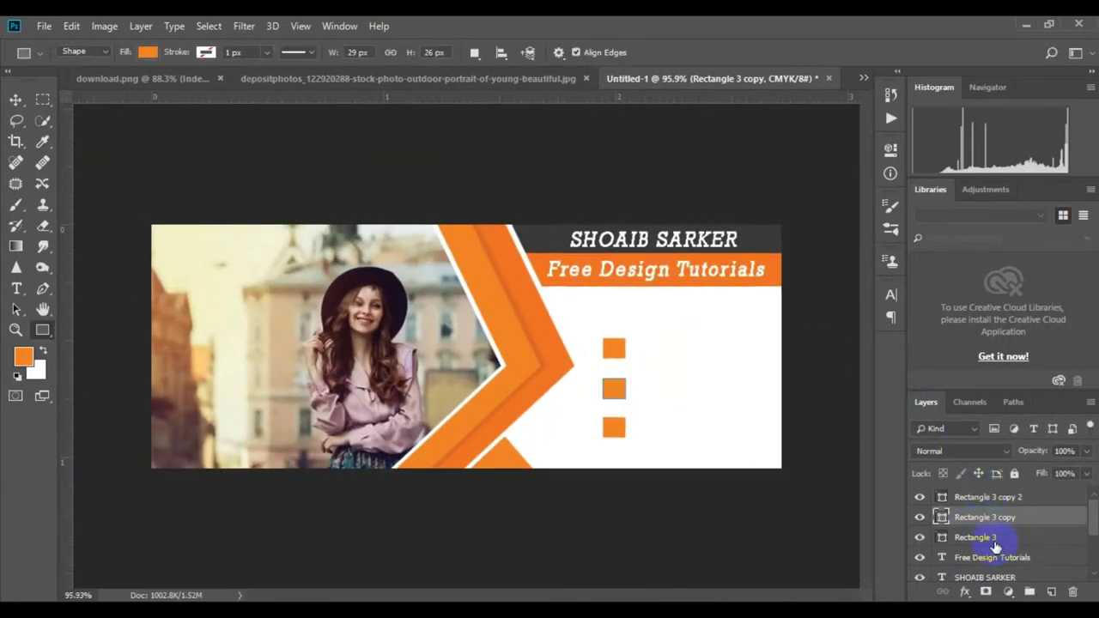
pyautogui.click(993, 541)
pyautogui.keyDown('shift'); pyautogui.click(991, 499); pyautogui.keyUp('shift')
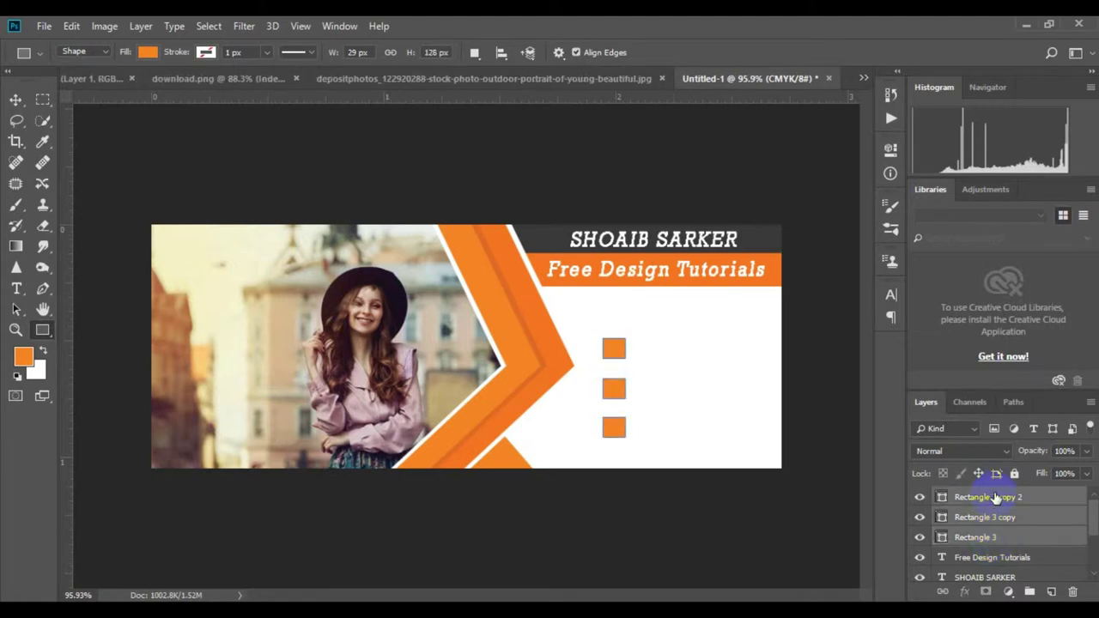
pyautogui.click(1001, 538)
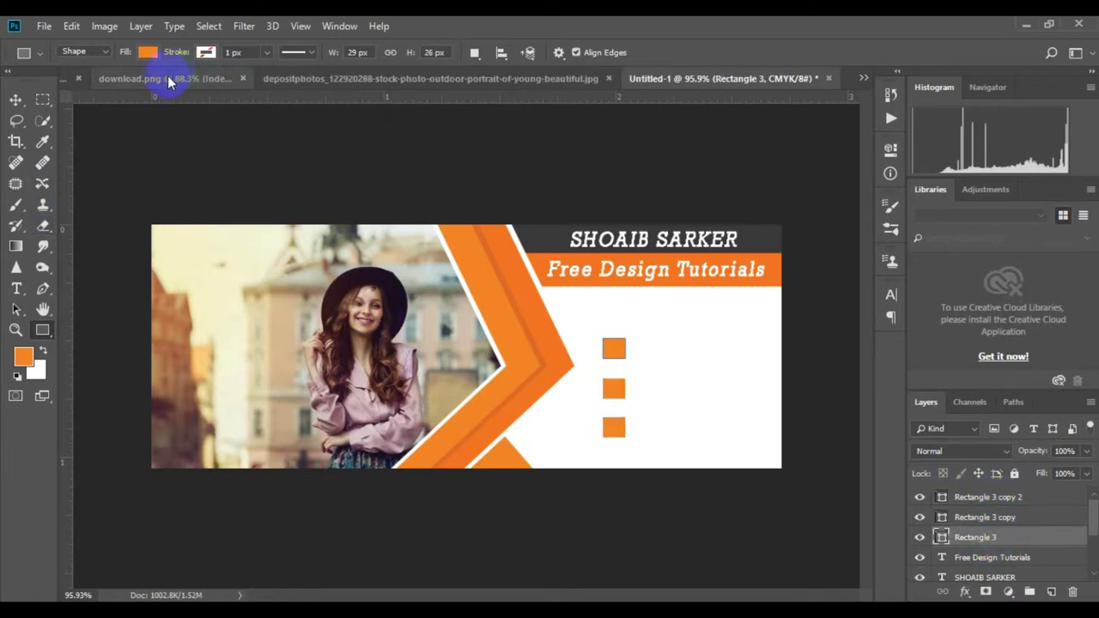
# - Drag the ring logo from the pytorch-logo image into the banner document
pyautogui.click(164, 79)
pyautogui.click(163, 79)
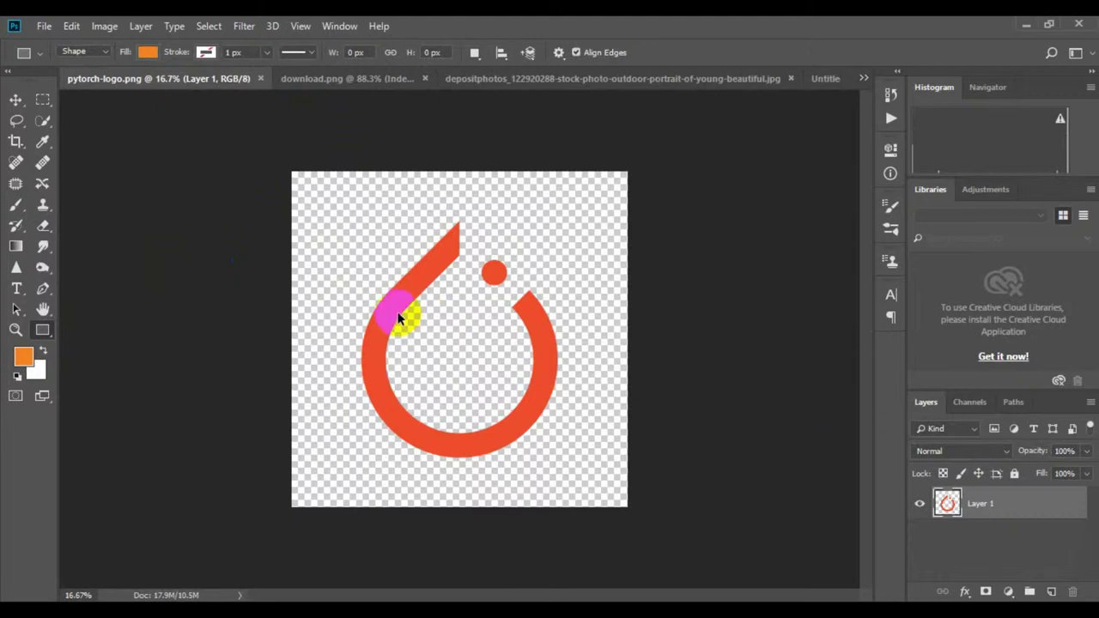
pyautogui.press('v')
pyautogui.moveTo(326, 250)
pyautogui.mouseDown()
pyautogui.moveTo(640, 332)
pyautogui.moveTo(610, 346)
pyautogui.mouseUp()
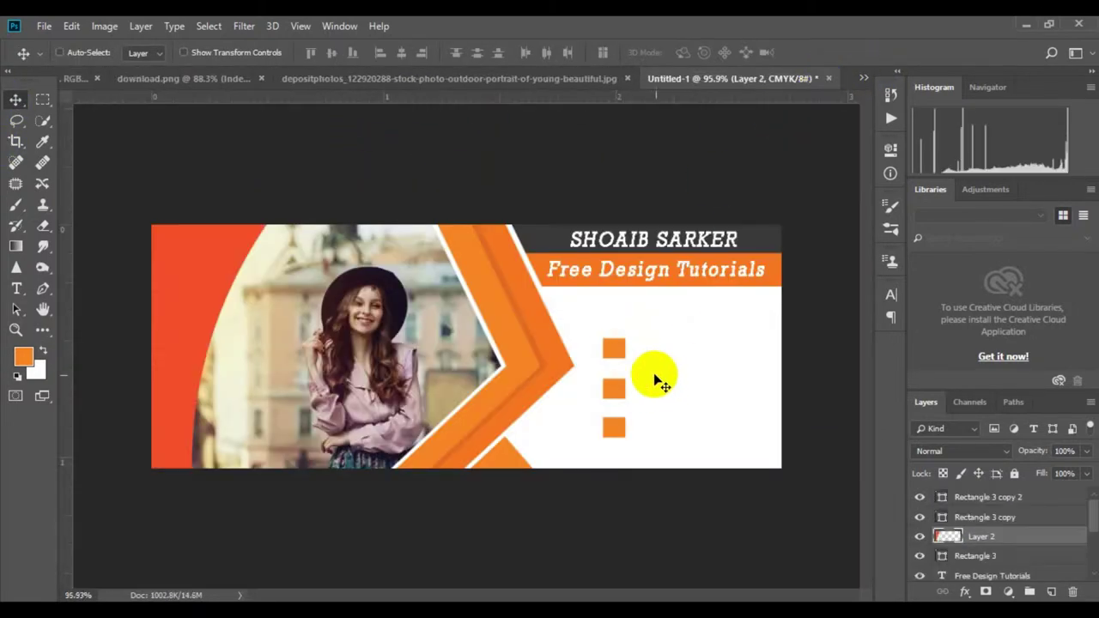
# - Scale the logo layer (Layer 2) down to sit inside the top orange square
pyautogui.hotkey('ctrl', 't')
pyautogui.hotkey('ctrl', '0')
pyautogui.moveTo(592, 472)
pyautogui.mouseDown()
pyautogui.moveTo(499, 354)
pyautogui.moveTo(841, 481)
pyautogui.moveTo(771, 387)
pyautogui.mouseUp()
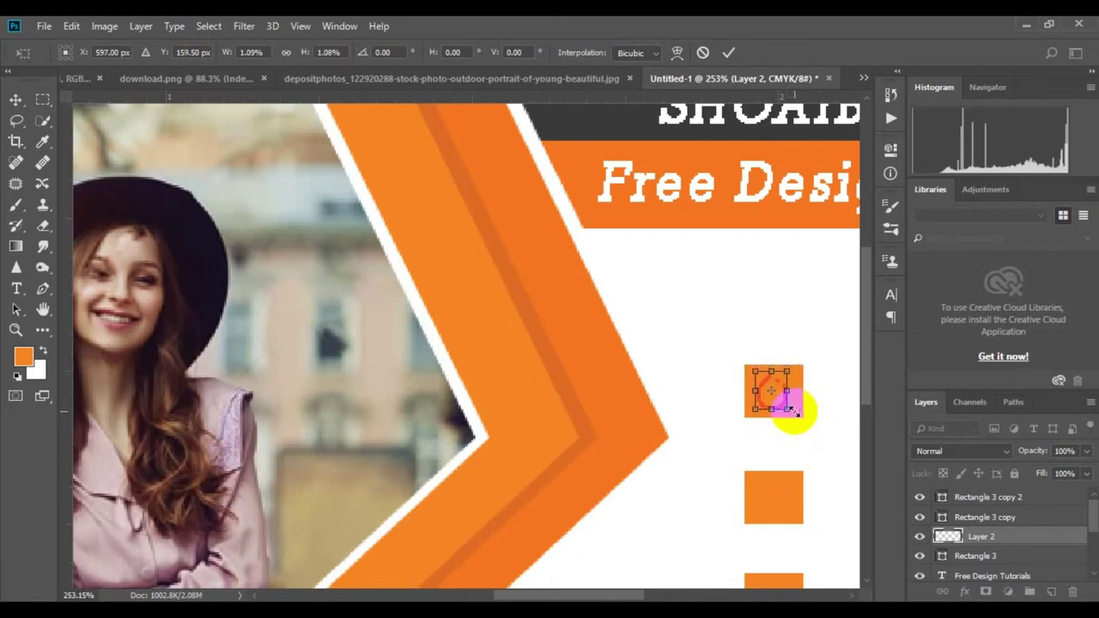
pyautogui.click(729, 52)
pyautogui.scroll(-2, 781, 393)
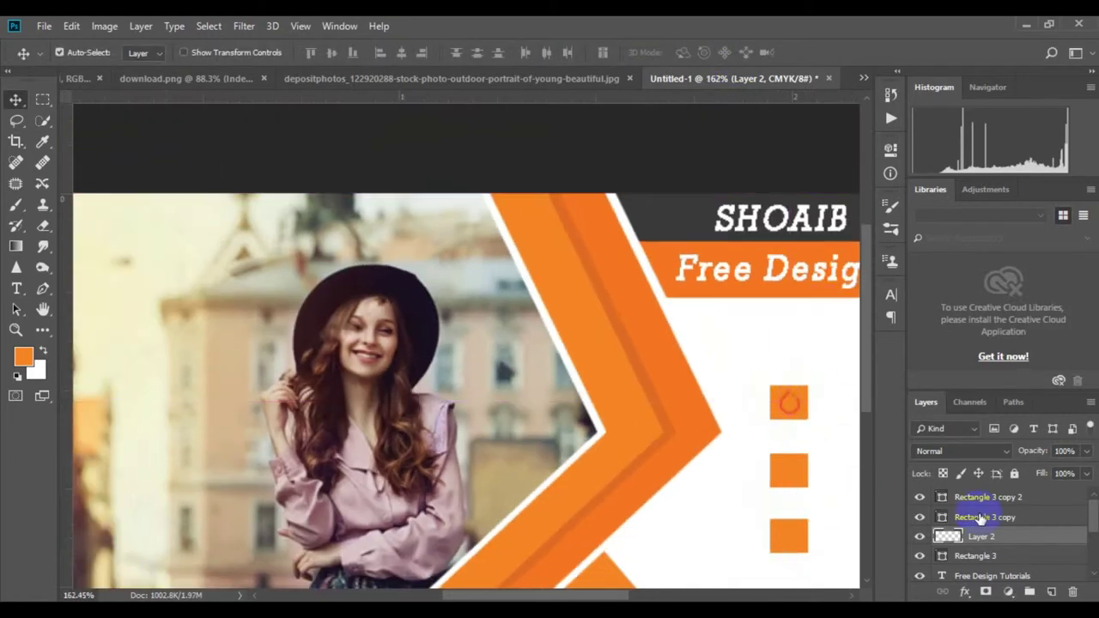
pyautogui.moveTo(825, 491)
pyautogui.mouseDown()
pyautogui.moveTo(723, 430)
pyautogui.moveTo(707, 400)
pyautogui.mouseUp()
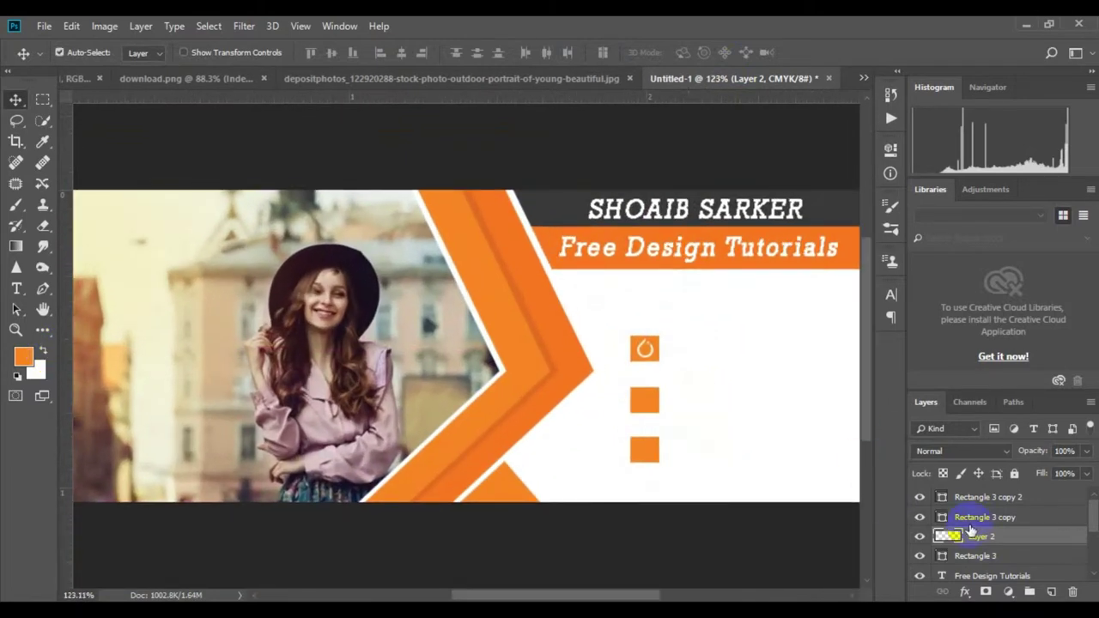
pyautogui.scroll(-4, 687, 412)
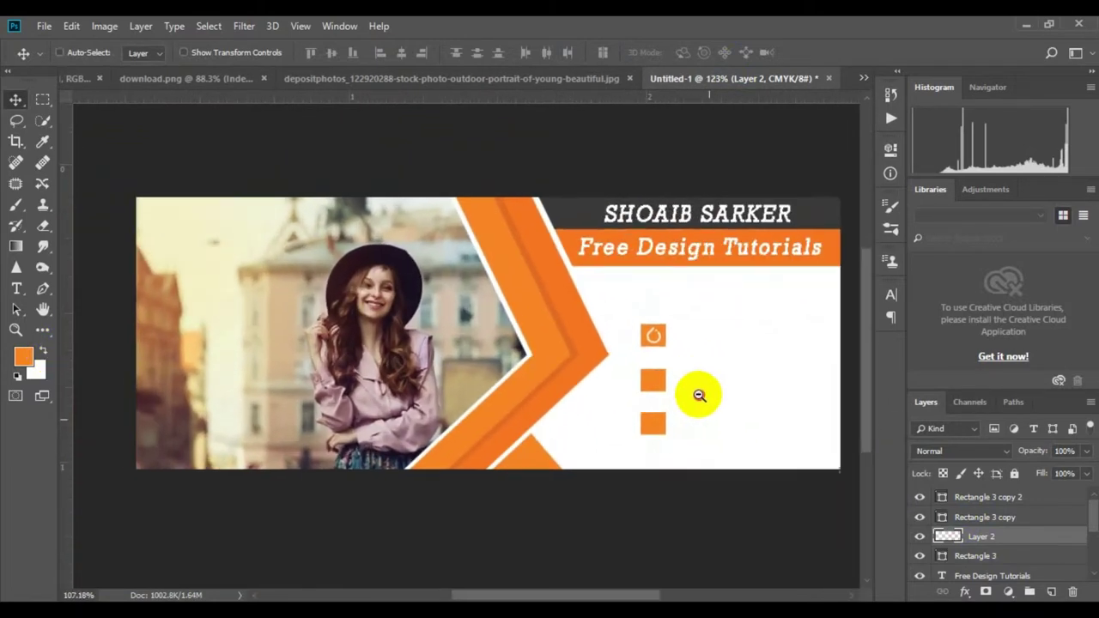
pyautogui.scroll(1, 706, 395)
pyautogui.scroll(1, 706, 396)
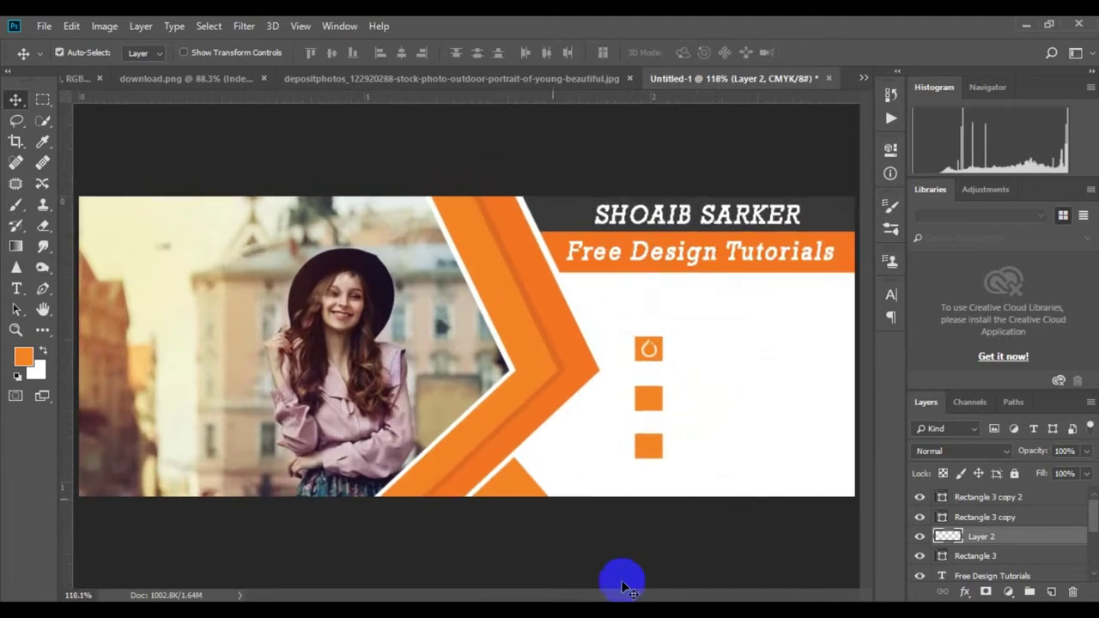
# - Drag the monitor logo from the download image into the banner
pyautogui.click(207, 79)
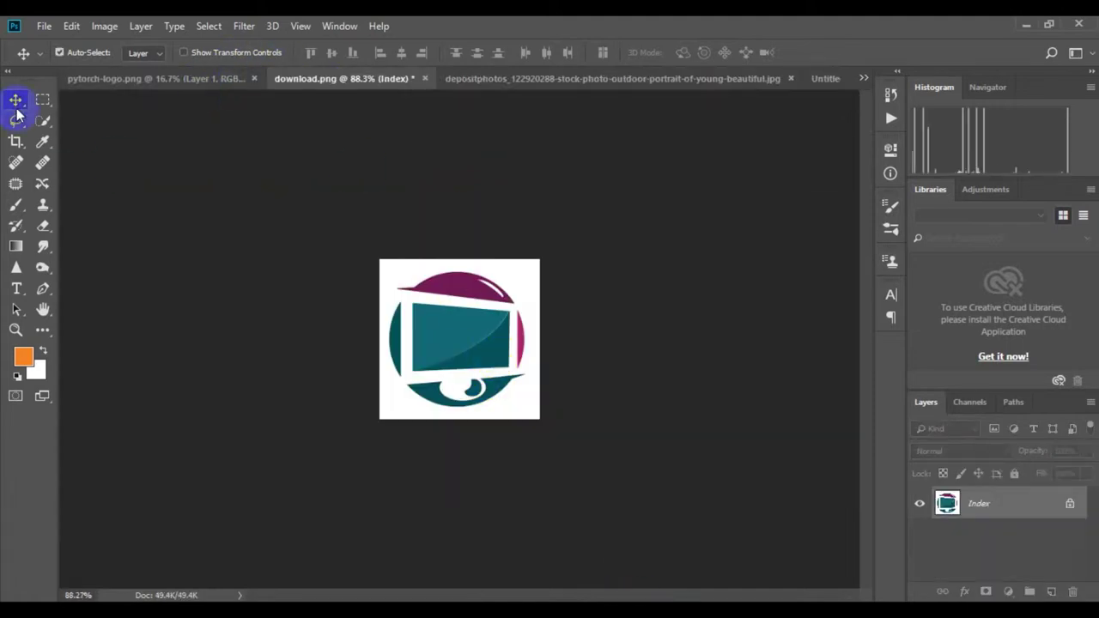
pyautogui.moveTo(461, 365); pyautogui.dragTo(670, 451)
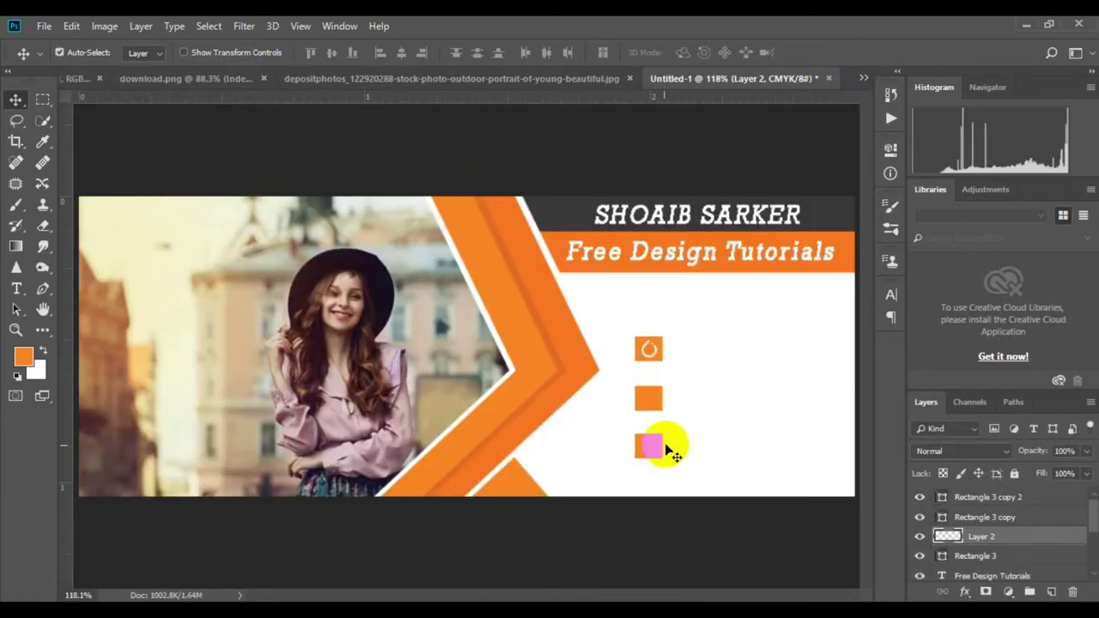
pyautogui.hotkey('ctrl', 't')
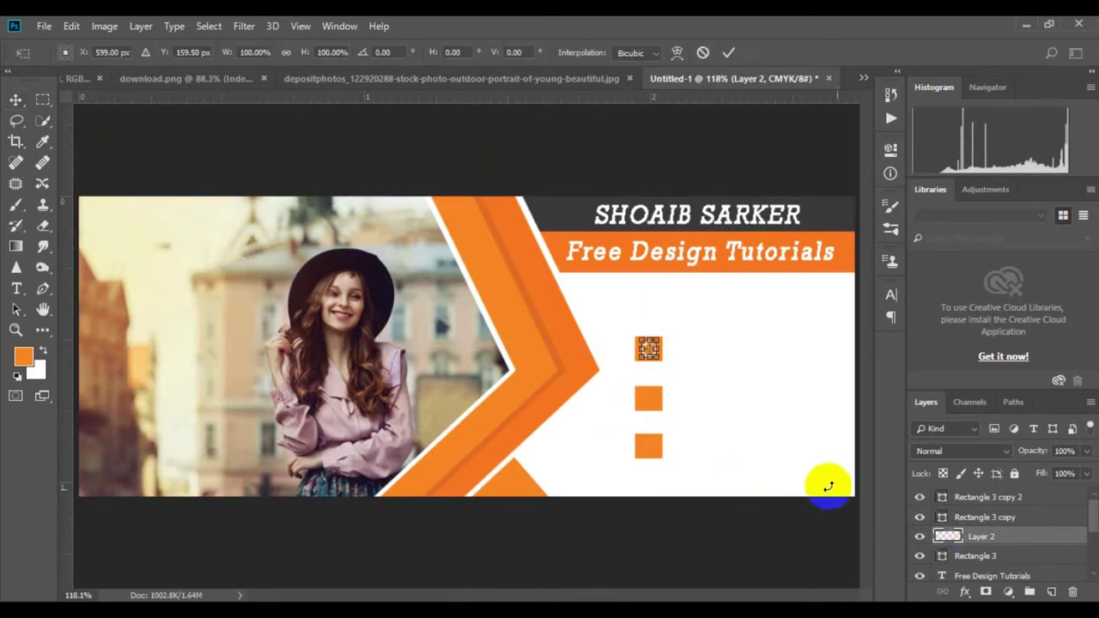
pyautogui.click(730, 53)
# - Marquee-select the monitor logo in the download image and paste it into the banner
pyautogui.click(214, 80)
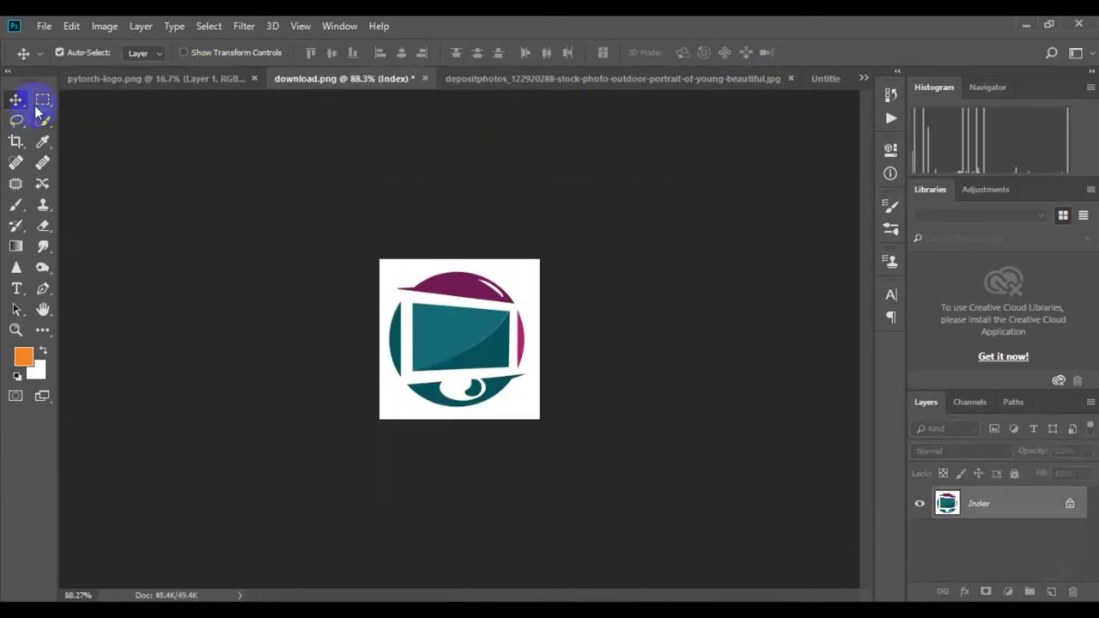
pyautogui.click(43, 100)
pyautogui.moveTo(380, 259); pyautogui.dragTo(535, 410)
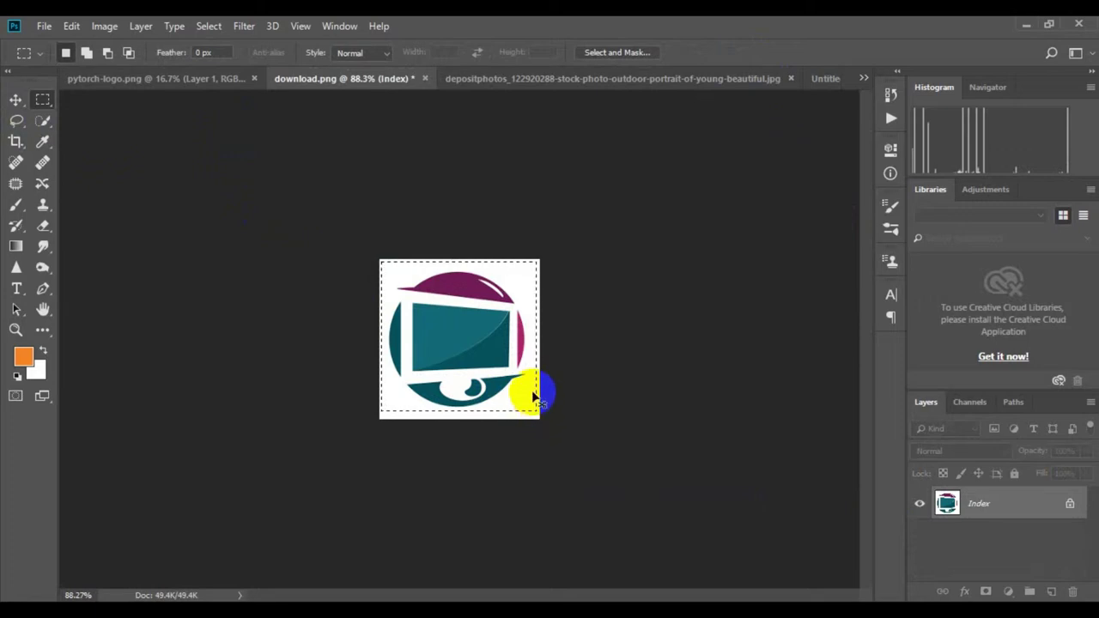
pyautogui.click(820, 78)
pyautogui.click(987, 517)
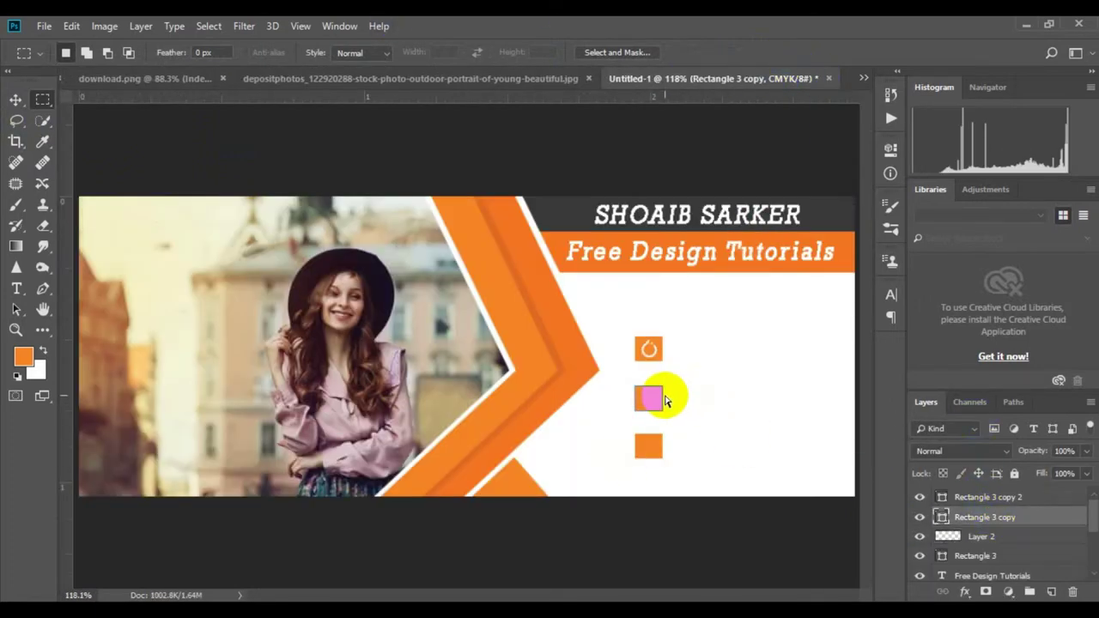
pyautogui.hotkey('ctrl', 'v')
# - Shrink the pasted monitor logo to fit inside the middle orange square
pyautogui.hotkey('ctrl', 't')
pyautogui.moveTo(569, 441)
pyautogui.mouseDown()
pyautogui.moveTo(498, 362)
pyautogui.moveTo(660, 401)
pyautogui.mouseUp()
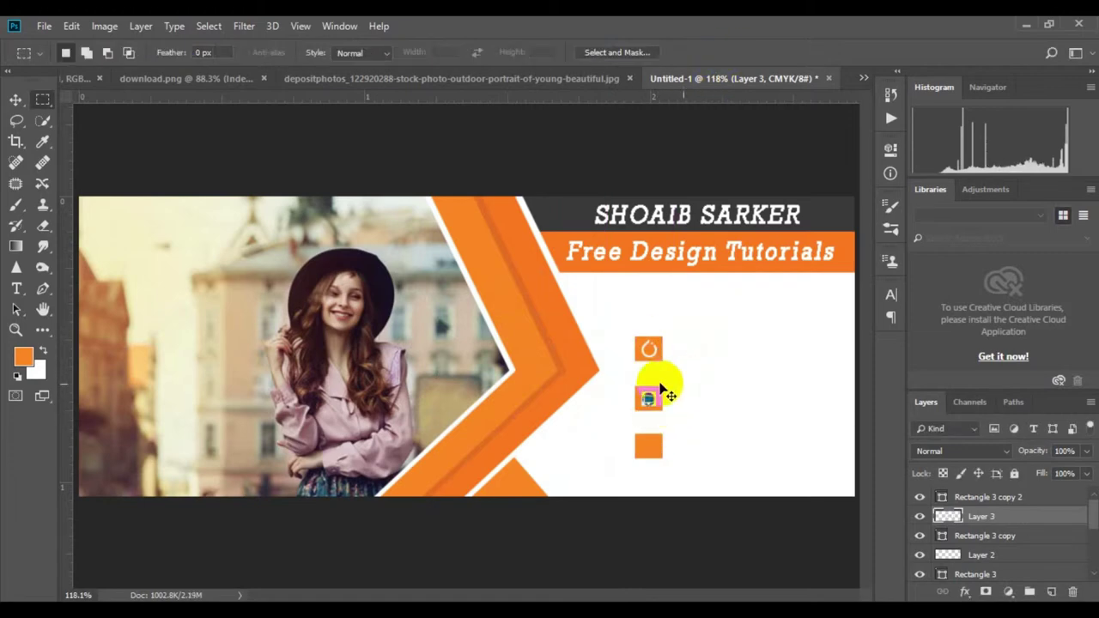
pyautogui.scroll(3, 653, 378)
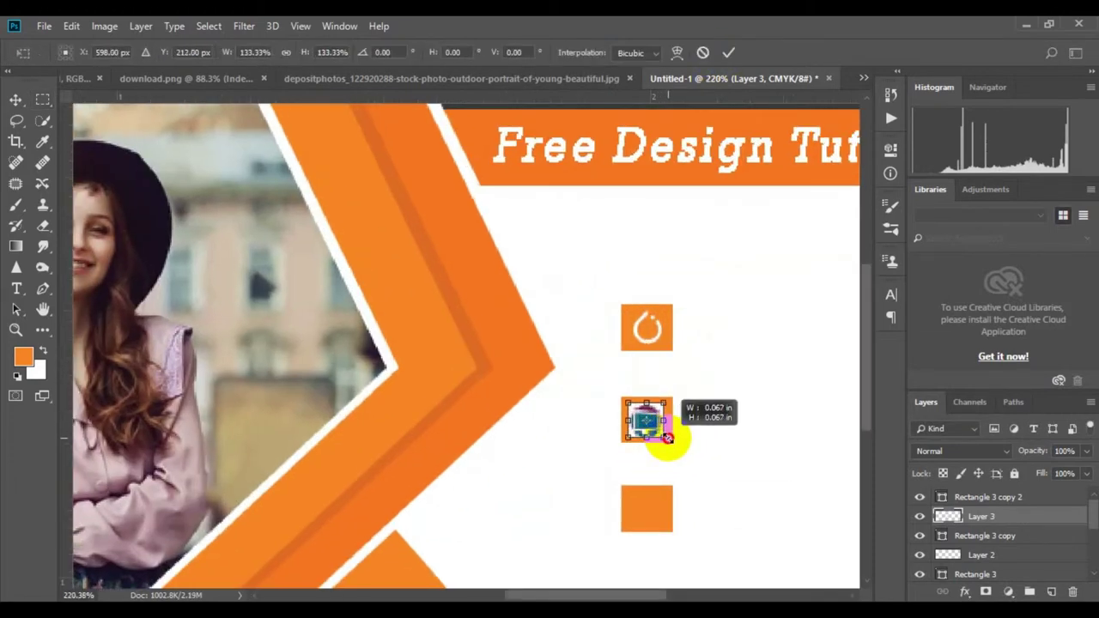
pyautogui.click(728, 52)
pyautogui.scroll(-5, 658, 343)
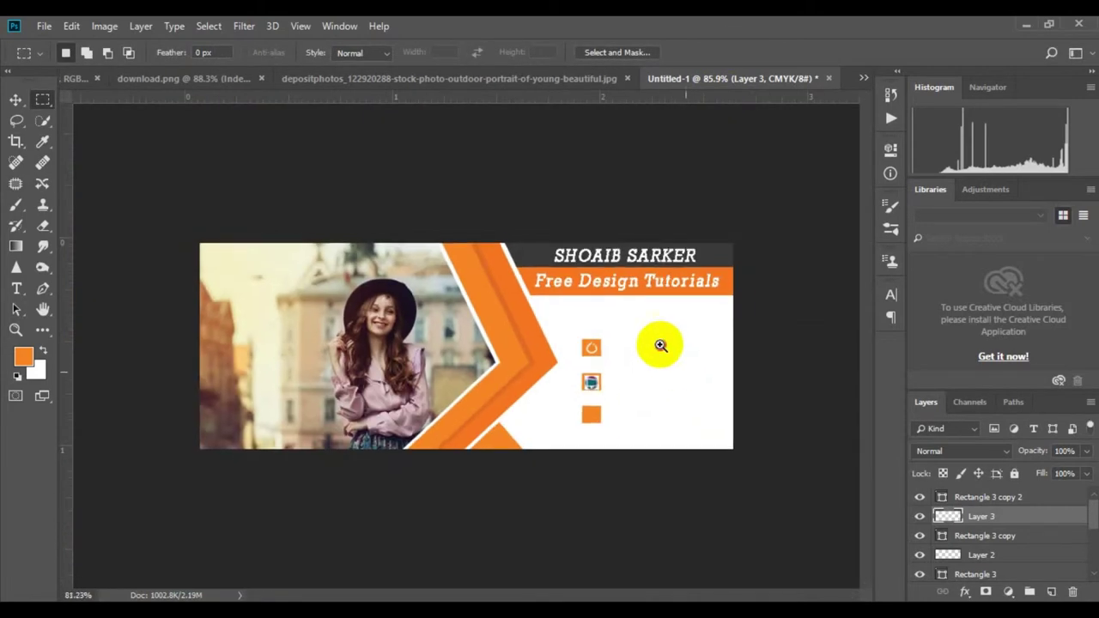
pyautogui.scroll(-2, 598, 326)
pyautogui.scroll(2, 598, 327)
# - Duplicate the ring icon layer, move it to the top, and place it on the bottom square
pyautogui.click(988, 555)
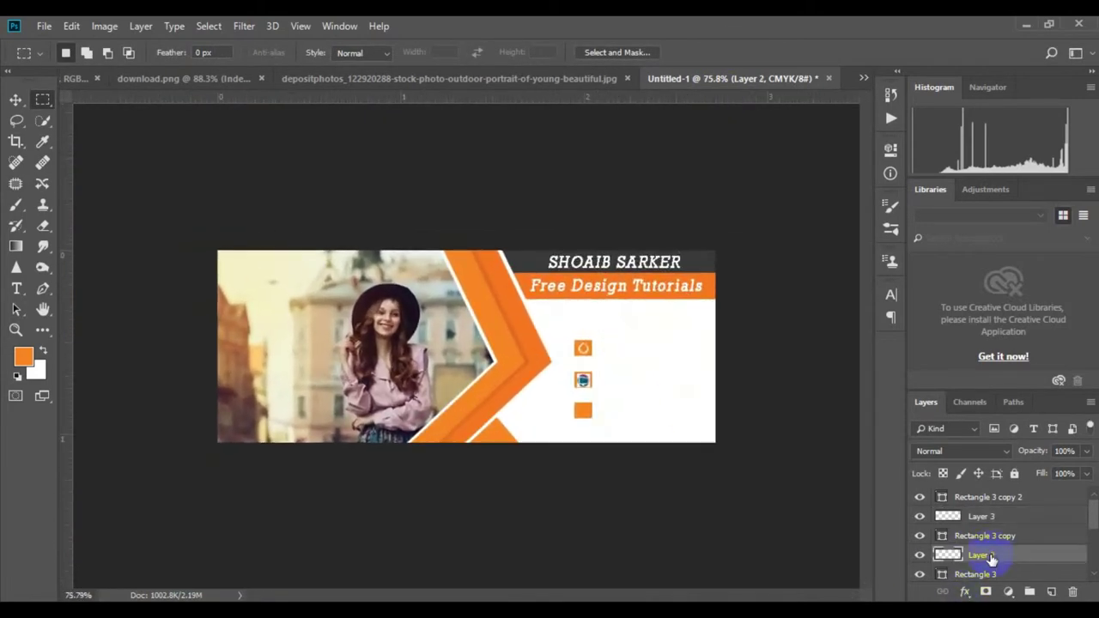
pyautogui.moveTo(1046, 584); pyautogui.dragTo(1050, 591)
pyautogui.moveTo(1005, 495); pyautogui.dragTo(1003, 498)
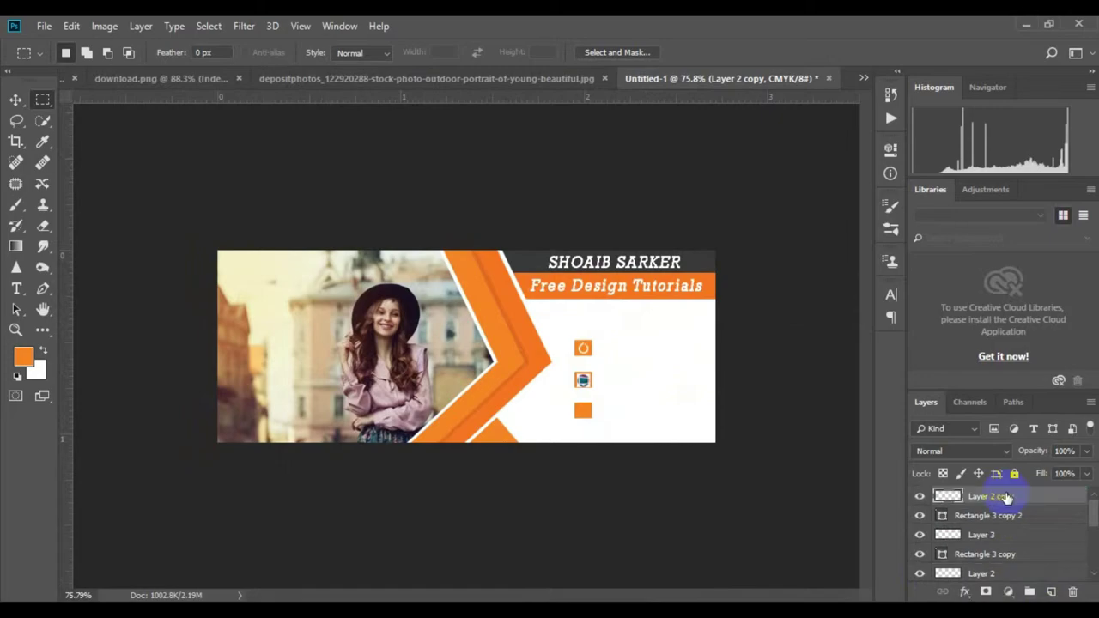
pyautogui.hotkey('ctrl', 't')
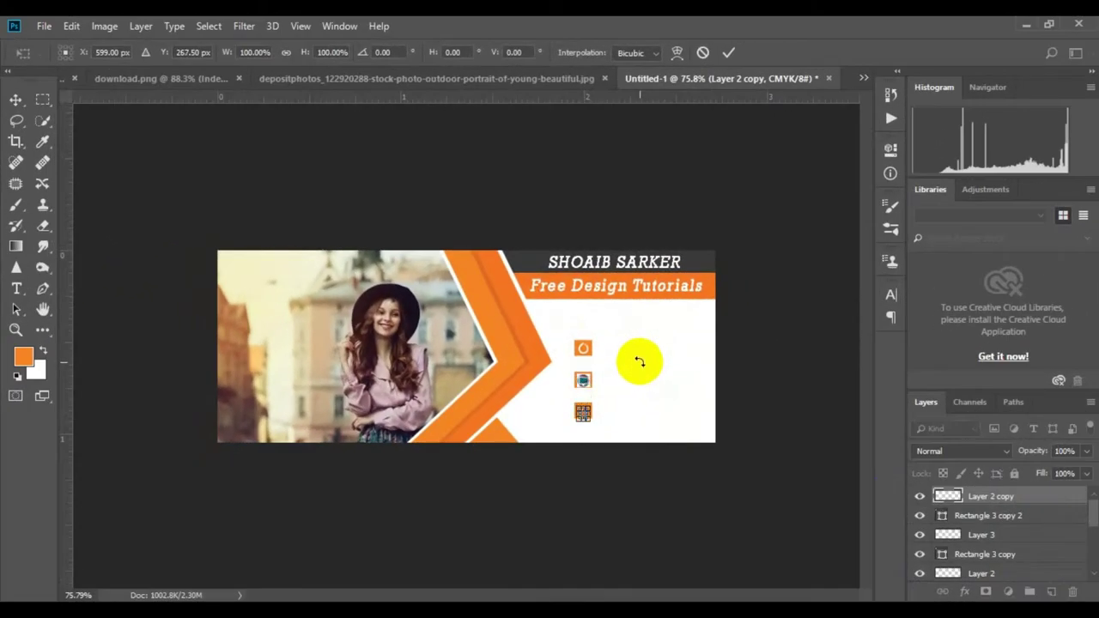
pyautogui.press('Return')
pyautogui.press('m')
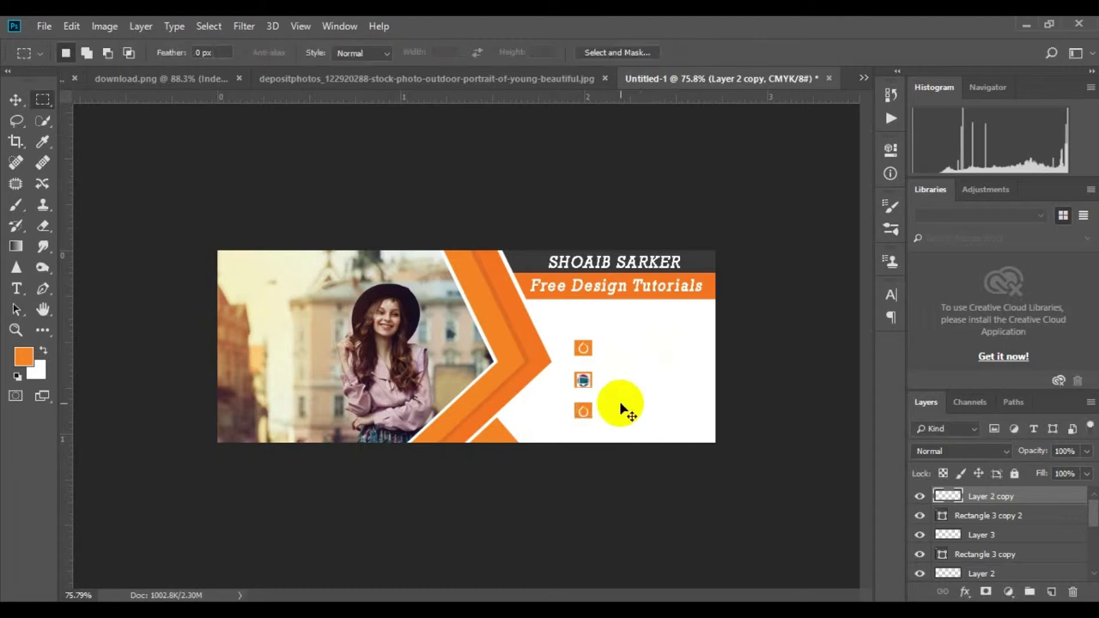
pyautogui.hotkey('ctrl', 't')
pyautogui.press('Escape')
# - Fit the whole banner in view and start a text line beside the top icon
pyautogui.hotkey('ctrl', '0')
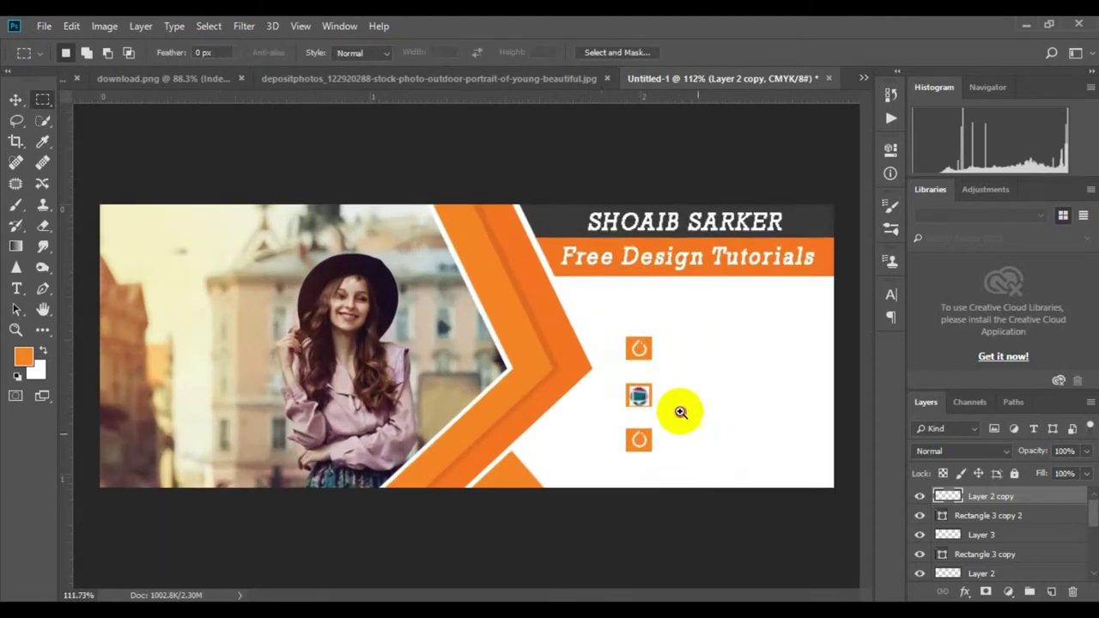
pyautogui.moveTo(680, 412); pyautogui.dragTo(637, 387)
pyautogui.click(16, 288)
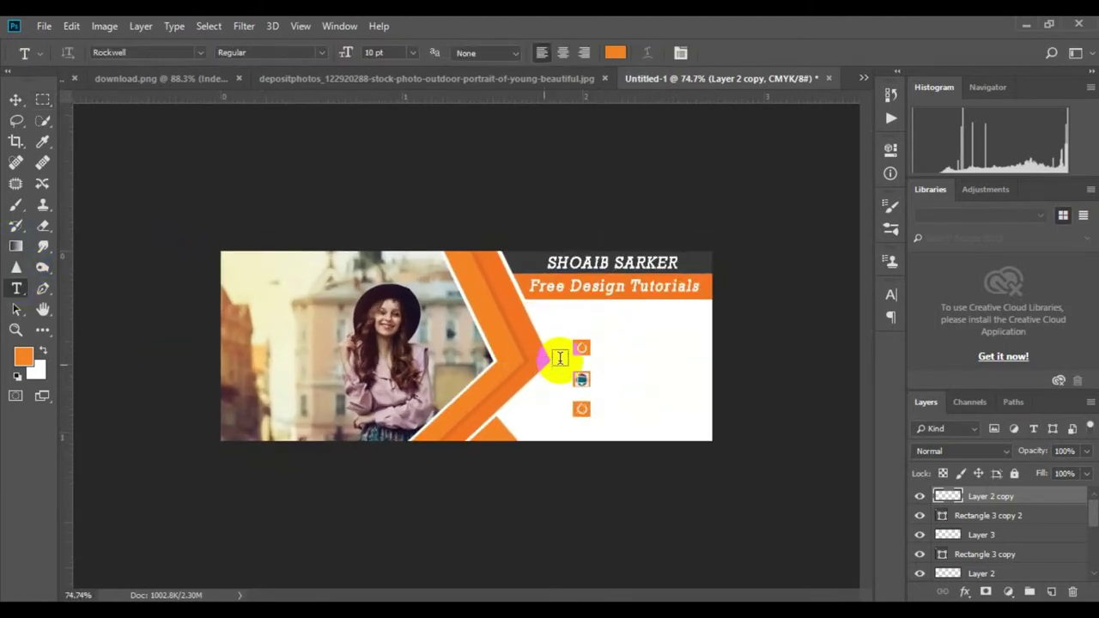
pyautogui.click(593, 348)
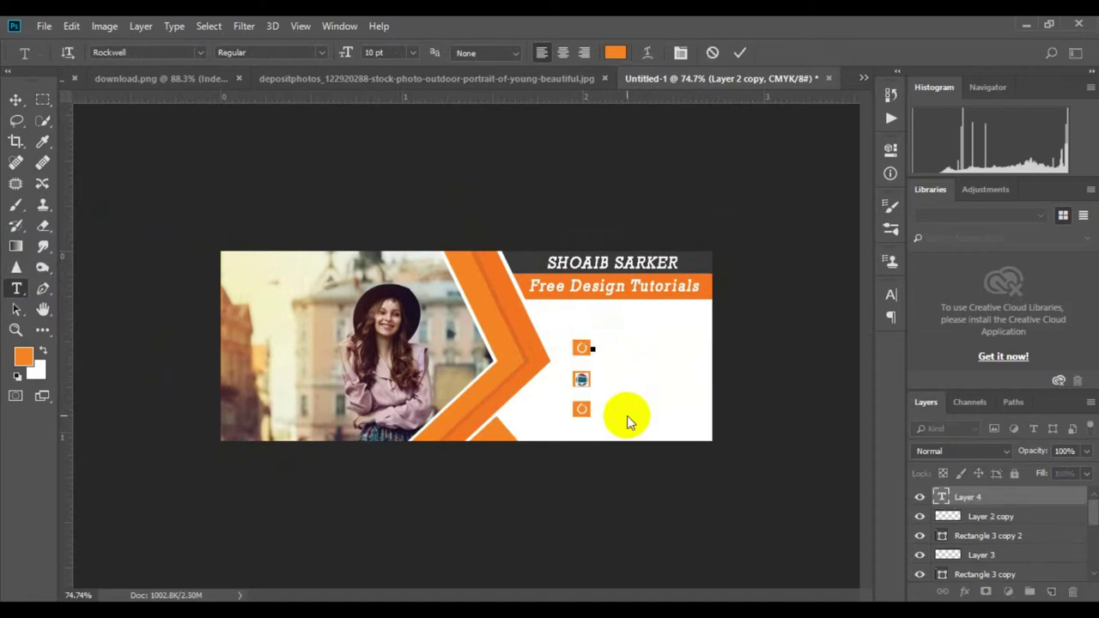
# - Type 'However Some Title' at 6 pt and shrink it to about half beside the top square
pyautogui.click(410, 52)
pyautogui.click(396, 72)
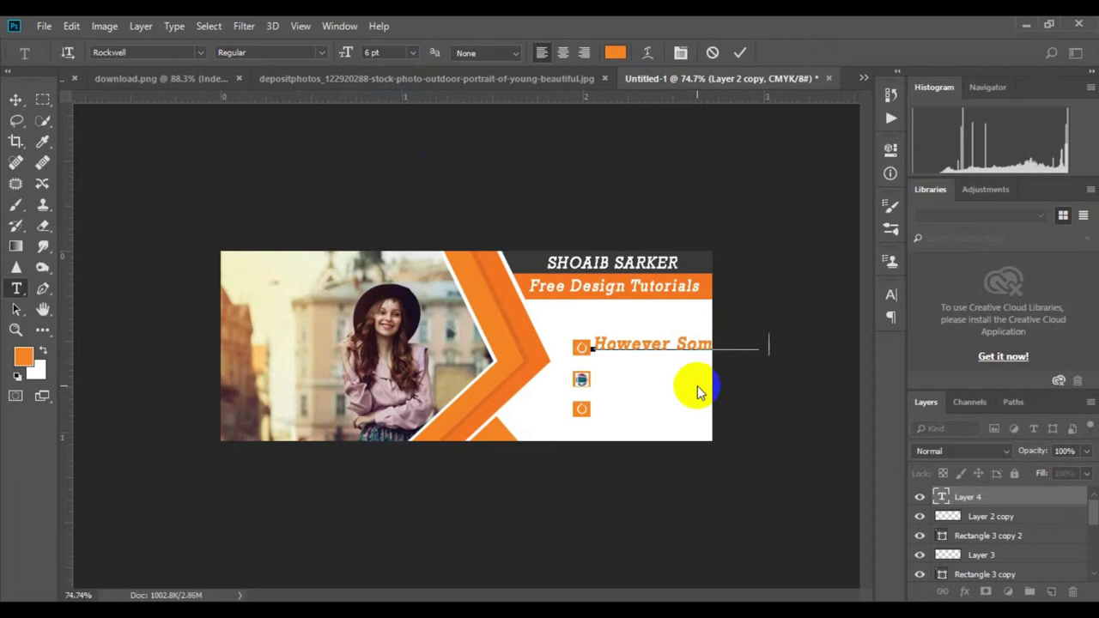
pyautogui.click(739, 52)
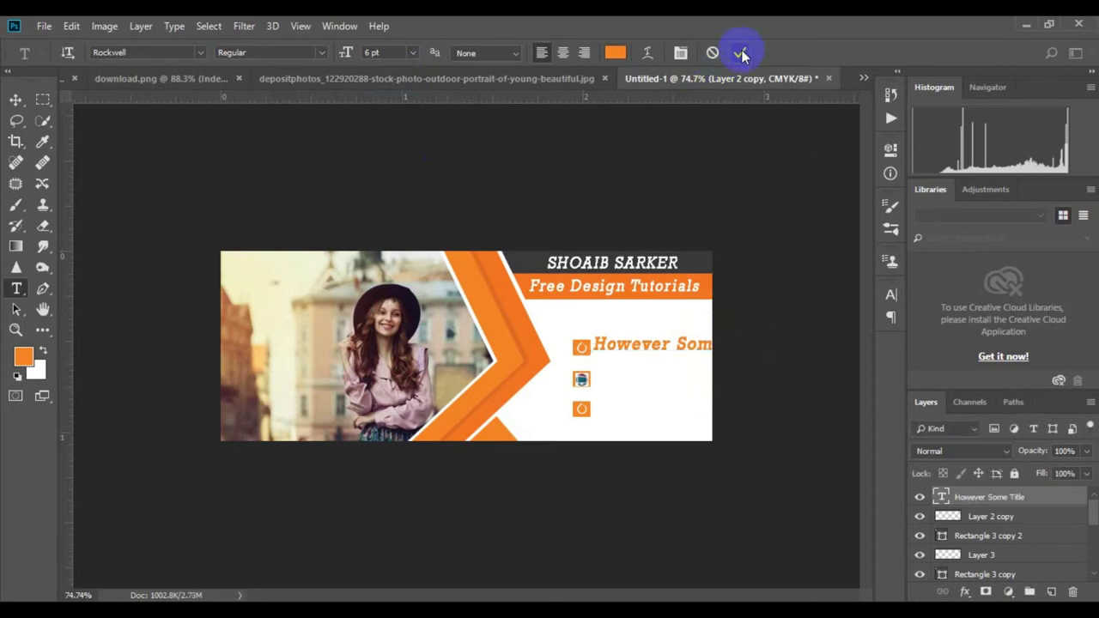
pyautogui.hotkey('ctrl', 't')
pyautogui.moveTo(766, 344)
pyautogui.mouseDown()
pyautogui.moveTo(662, 349)
pyautogui.moveTo(699, 422)
pyautogui.moveTo(695, 397)
pyautogui.moveTo(707, 404)
pyautogui.moveTo(628, 388)
pyautogui.mouseUp()
pyautogui.click(728, 53)
# - Type 'Example of Good clear Titles' beside the middle square and scale it to about 40%
pyautogui.click(629, 388)
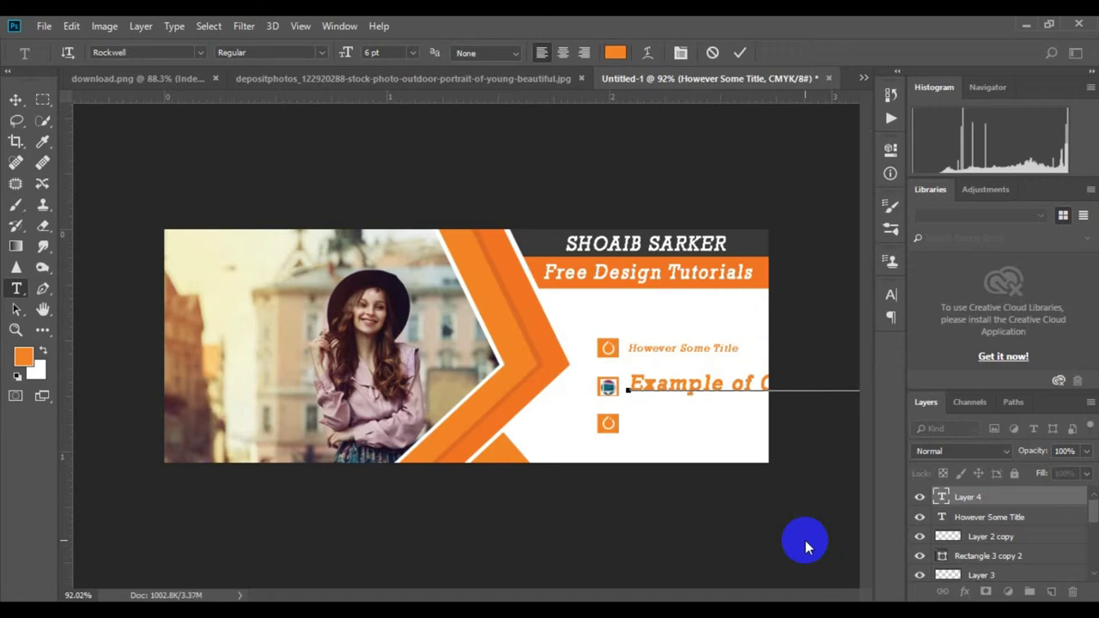
pyautogui.click(751, 134)
pyautogui.hotkey('ctrl', 't')
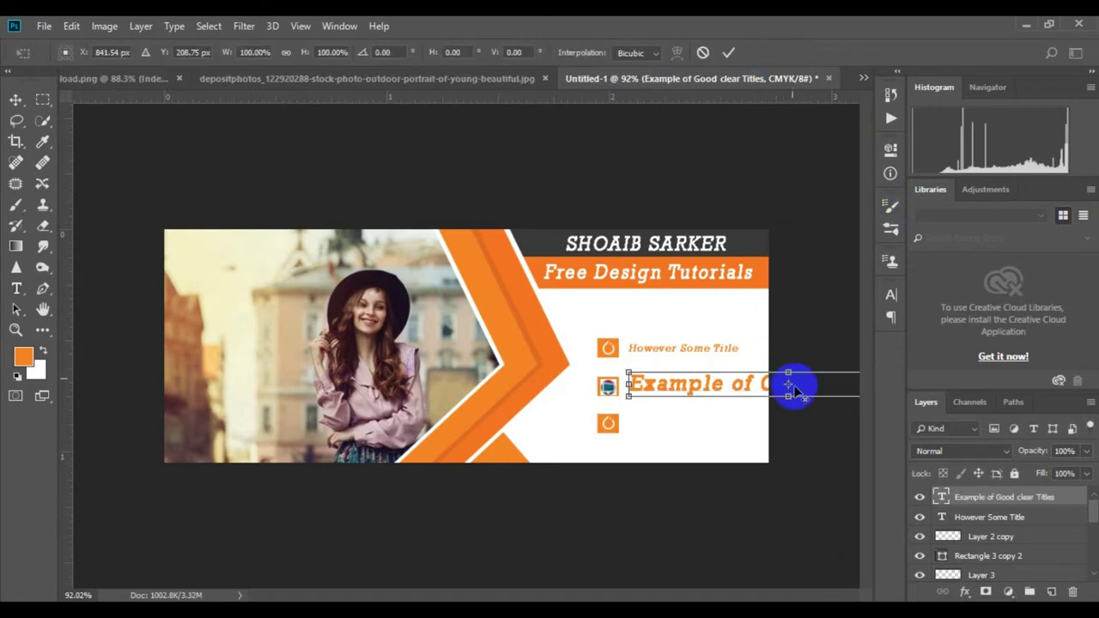
pyautogui.moveTo(625, 396)
pyautogui.mouseDown()
pyautogui.moveTo(743, 389)
pyautogui.moveTo(659, 387)
pyautogui.mouseUp()
pyautogui.moveTo(775, 388); pyautogui.dragTo(766, 391)
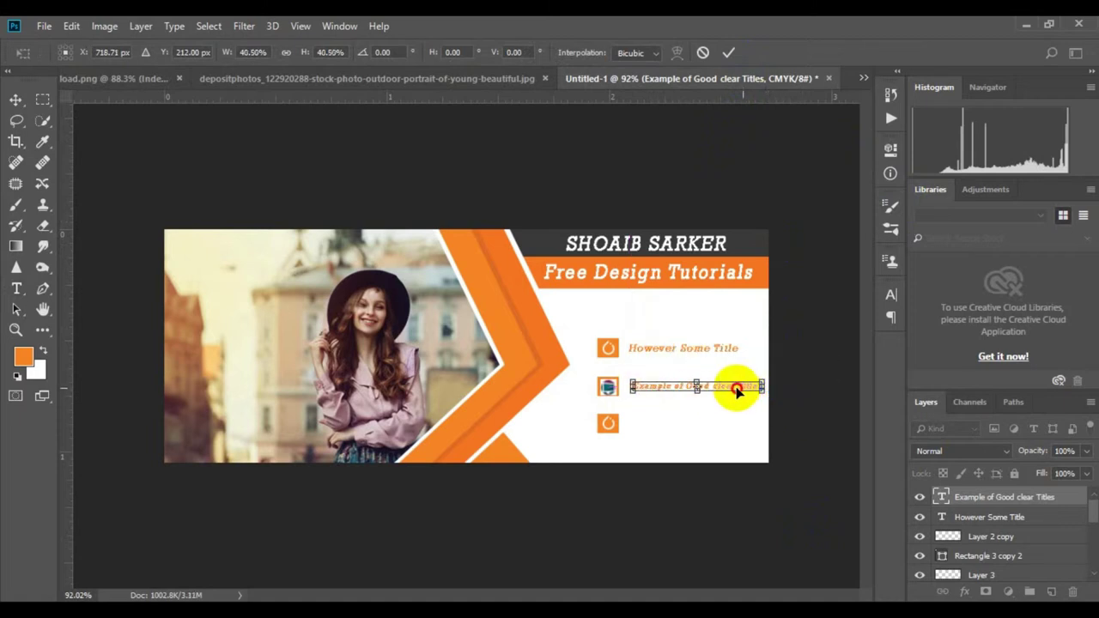
pyautogui.press('Return')
# - Recolour the 'However Some Title' text dark grey
pyautogui.scroll(2, 607, 397)
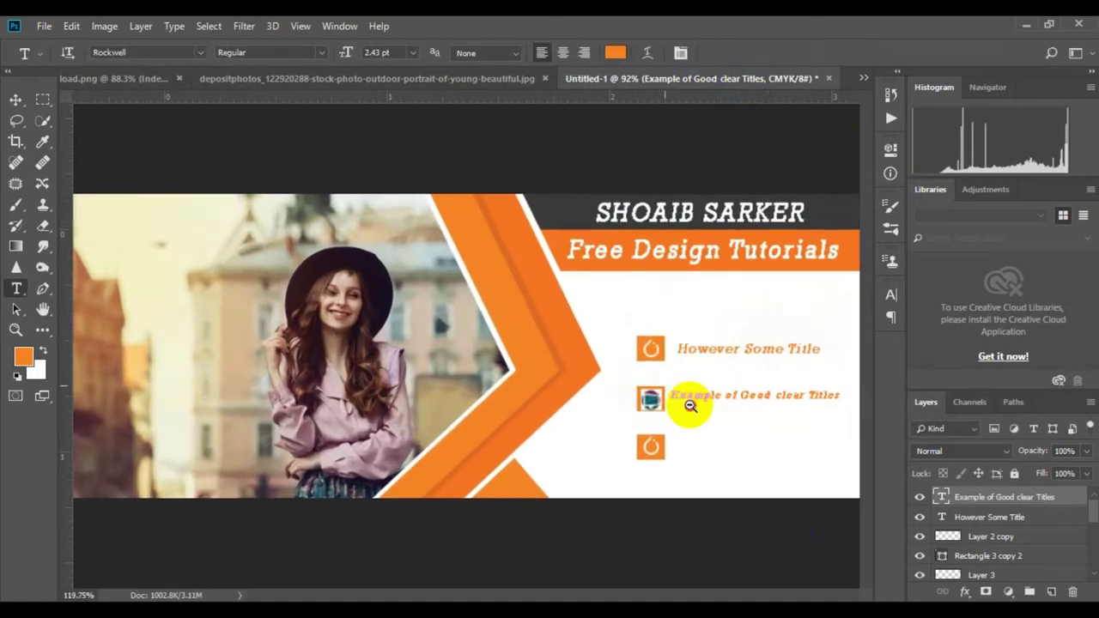
pyautogui.moveTo(683, 349); pyautogui.dragTo(850, 369)
pyautogui.press('ctrl')
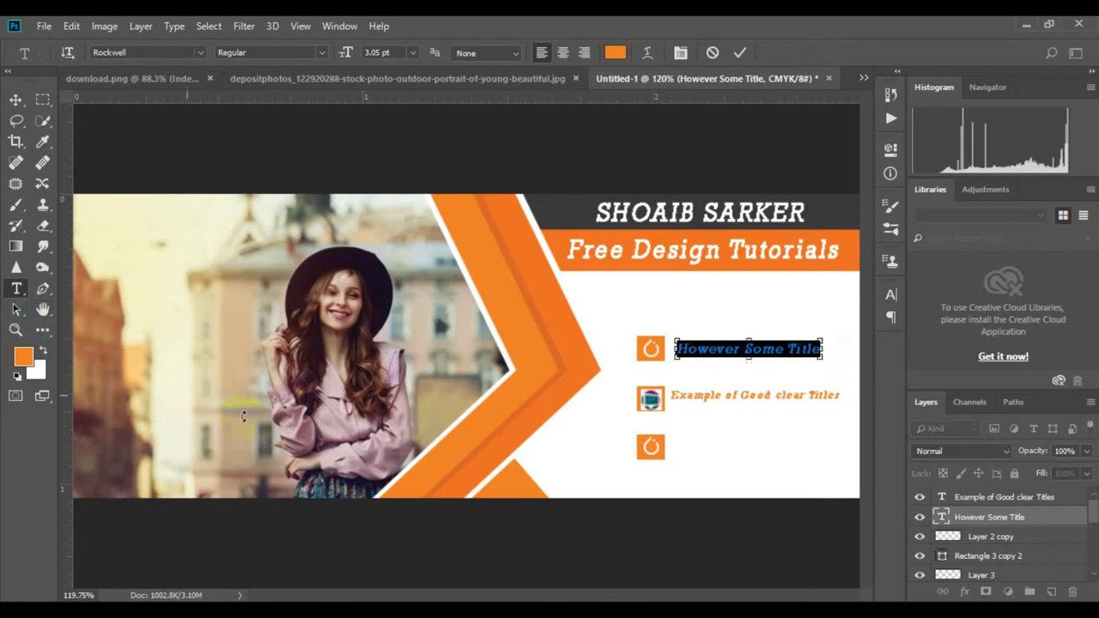
pyautogui.click(615, 52)
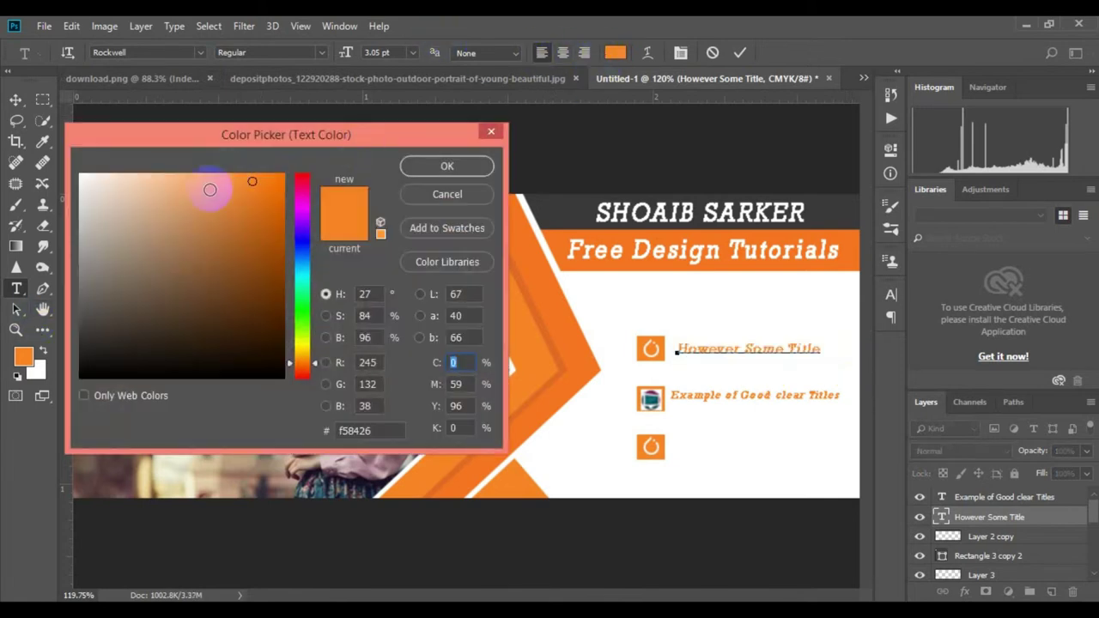
pyautogui.click(83, 376)
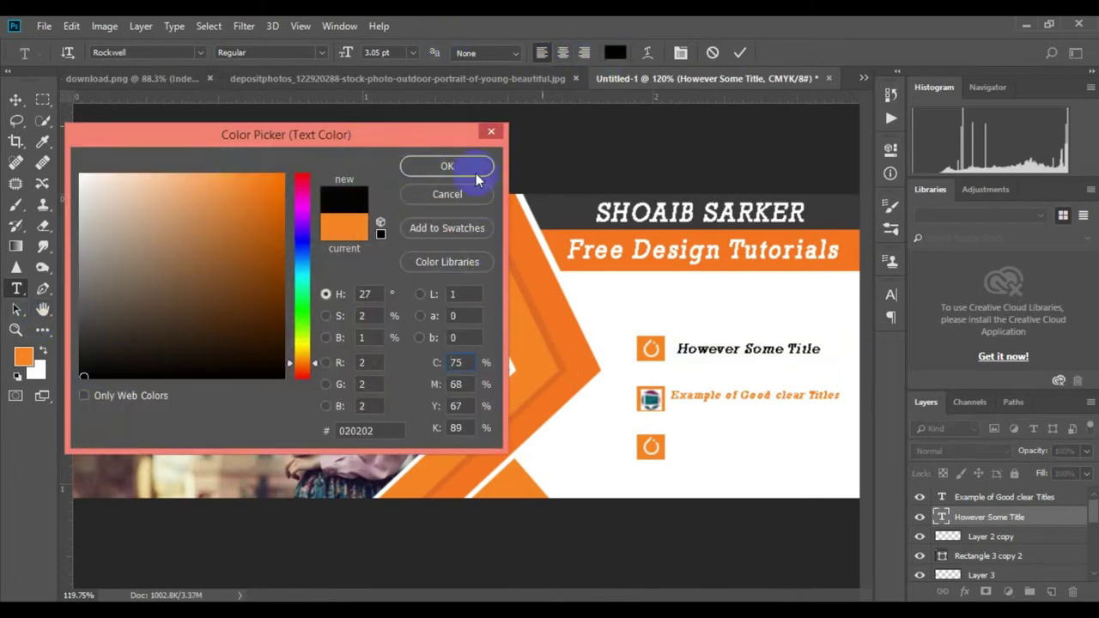
pyautogui.click(86, 342)
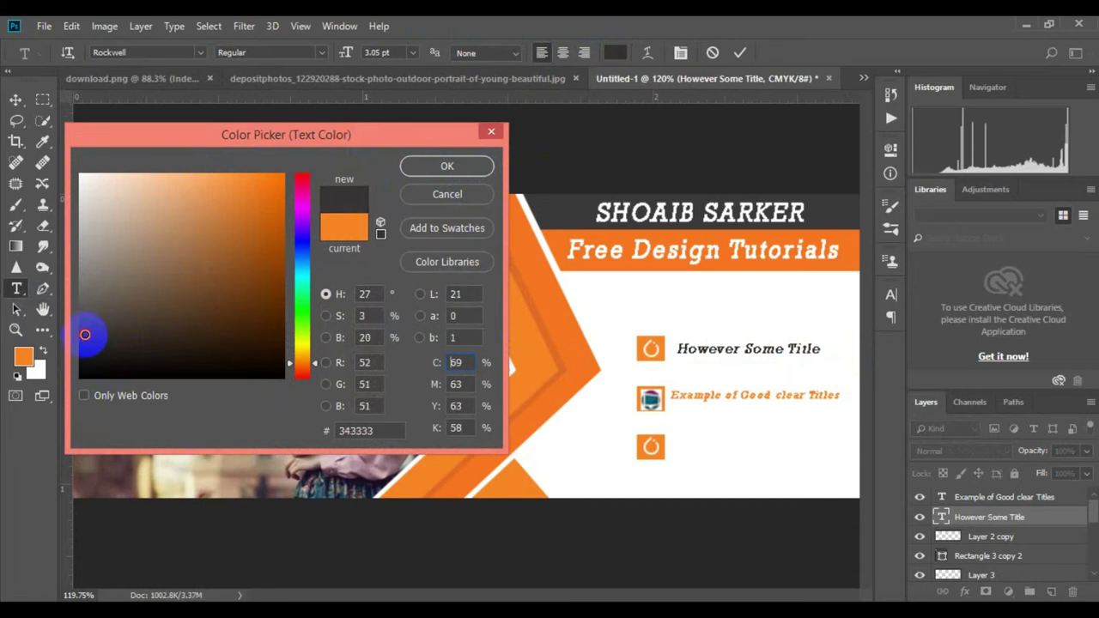
pyautogui.click(434, 167)
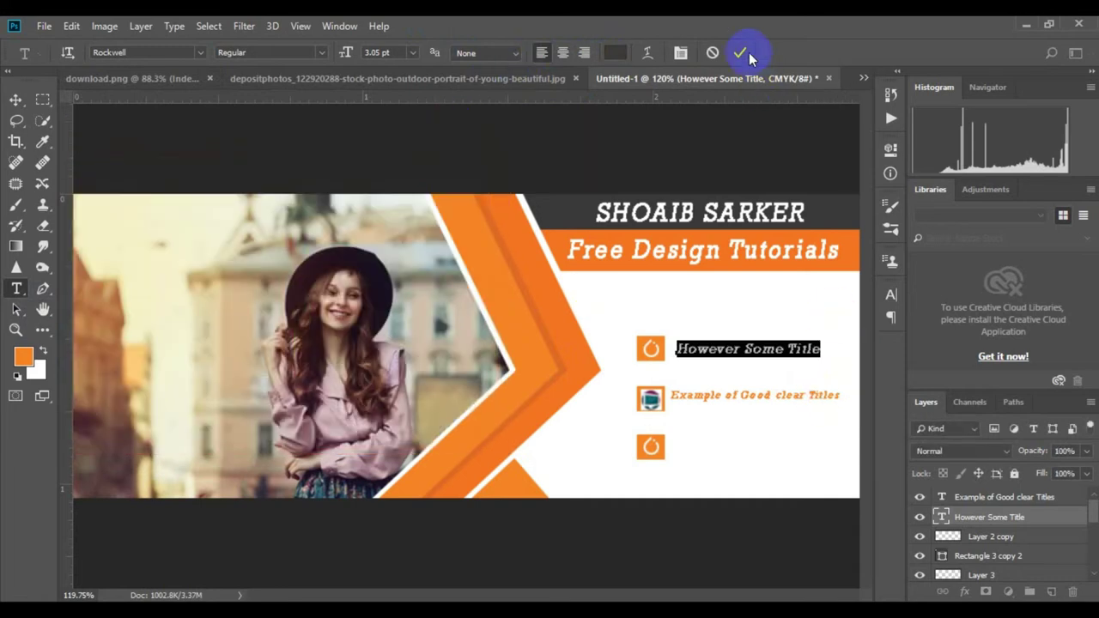
pyautogui.click(739, 53)
# - Recolour the 'Example of Good clear Titles' caption dark grey (#343333)
pyautogui.click(838, 395)
pyautogui.moveTo(838, 395); pyautogui.dragTo(671, 395)
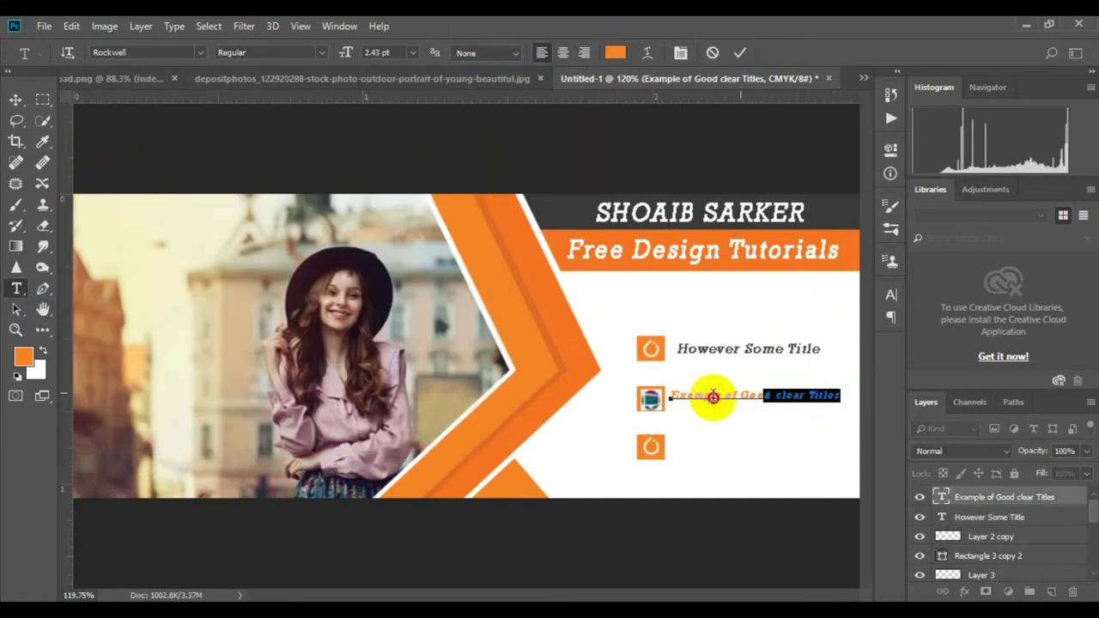
pyautogui.click(614, 52)
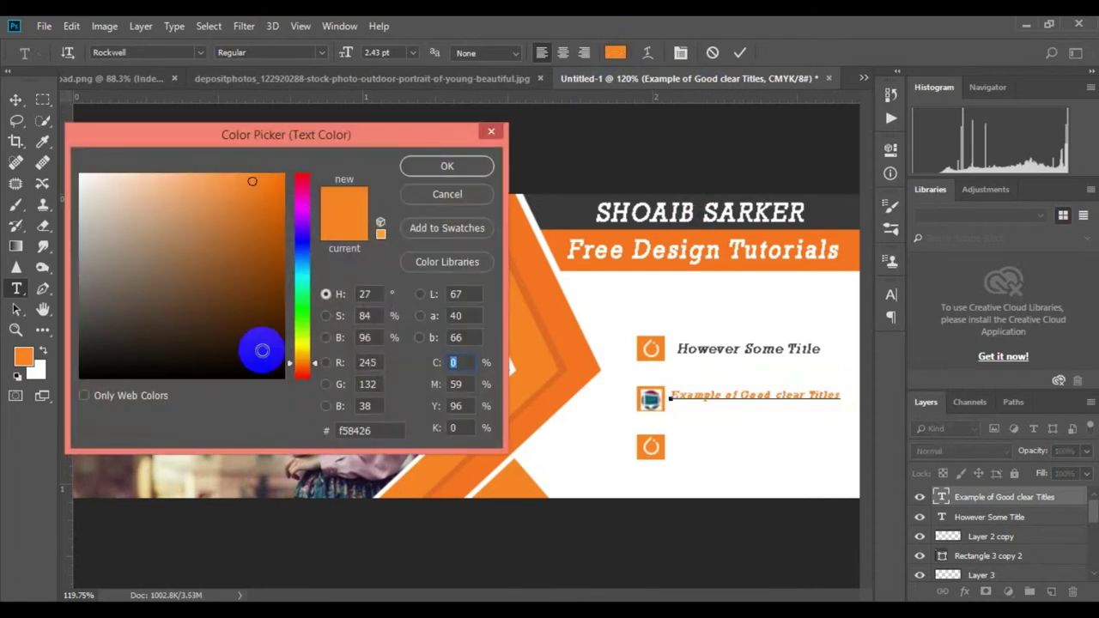
pyautogui.click(690, 343)
pyautogui.moveTo(110, 297); pyautogui.dragTo(82, 331)
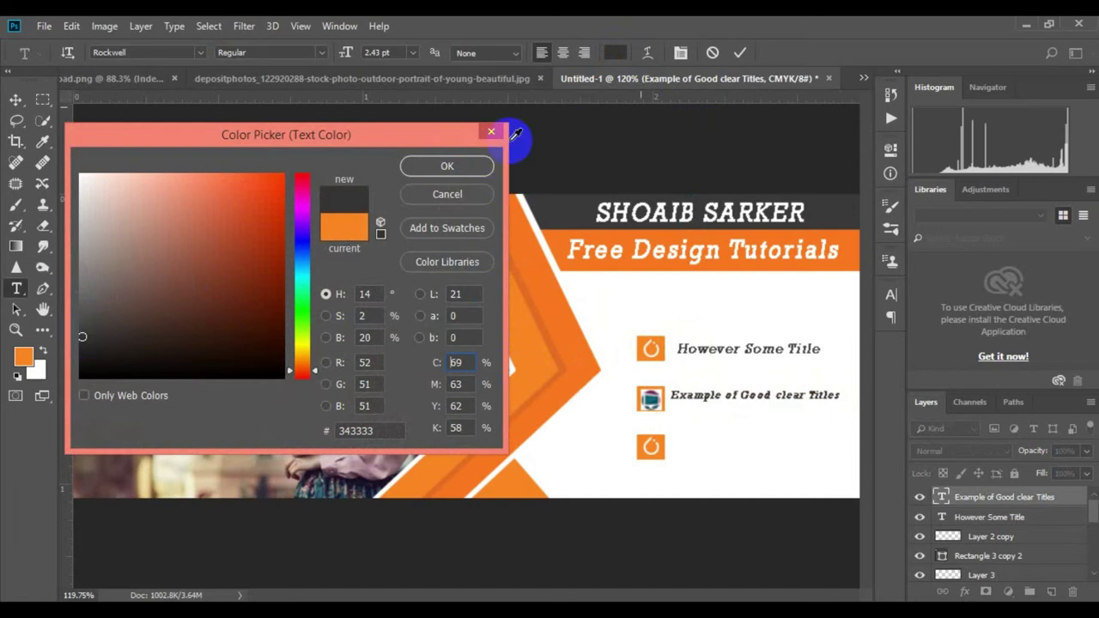
pyautogui.click(447, 166)
pyautogui.click(739, 53)
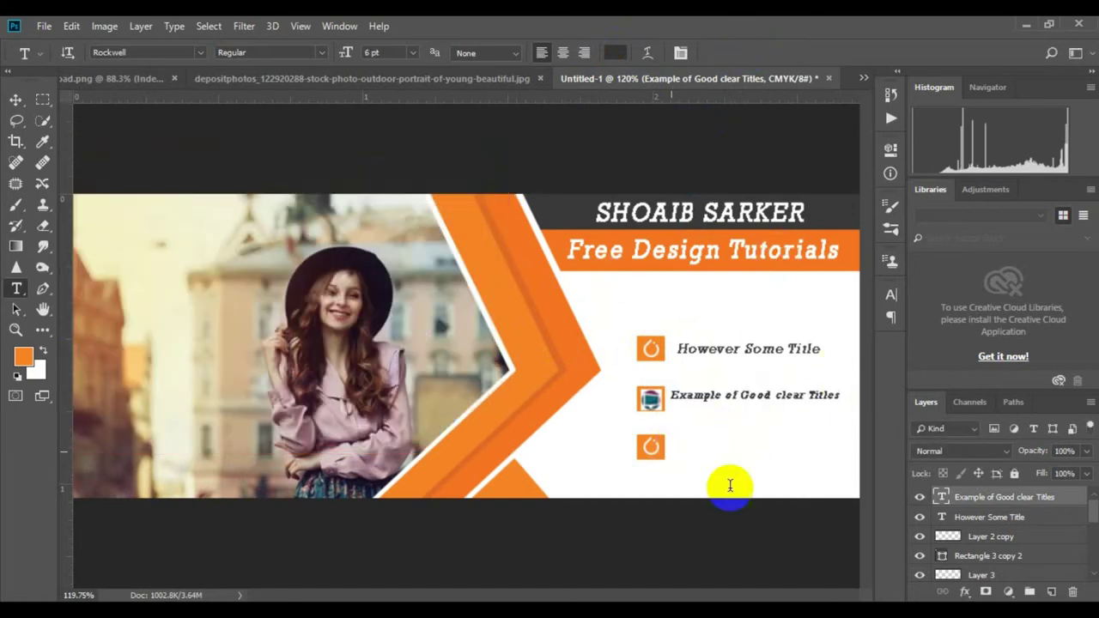
# - Type the contact email beside the third icon and shrink it to fit the banner
pyautogui.click(753, 498)
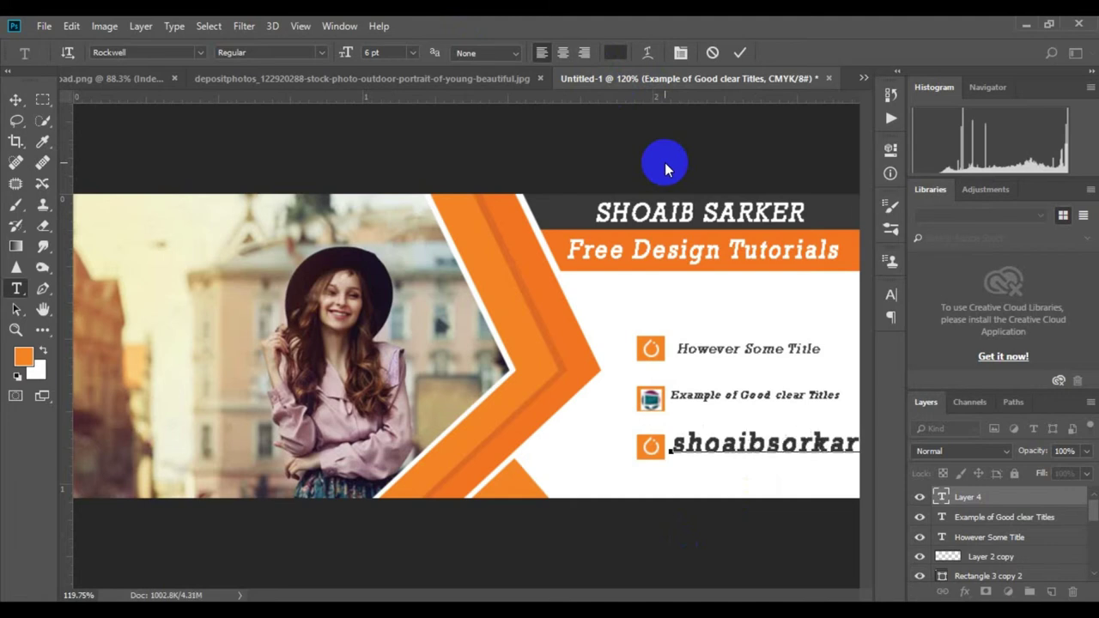
pyautogui.click(739, 53)
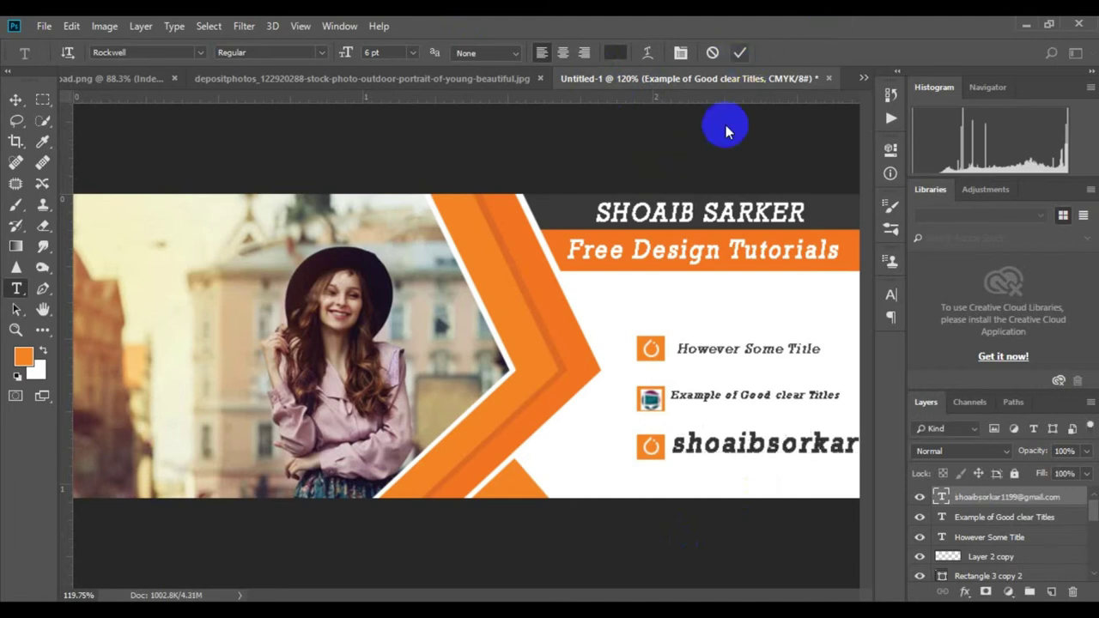
pyautogui.hotkey('ctrl', 't')
pyautogui.moveTo(671, 458); pyautogui.dragTo(698, 447)
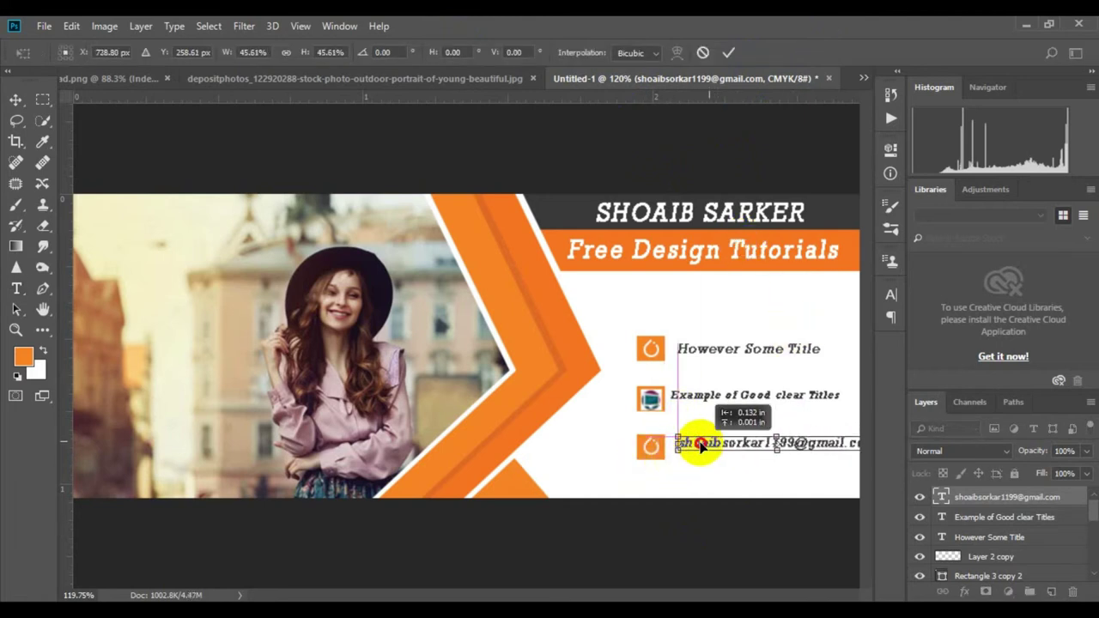
pyautogui.moveTo(698, 448); pyautogui.dragTo(706, 444)
pyautogui.hotkey('ctrl', '-')
pyautogui.moveTo(783, 427); pyautogui.dragTo(729, 432)
pyautogui.press('Return')
# - Reselect the 'Example of Good clear Titles' layer and reapply its transform
pyautogui.scroll(3, 698, 429)
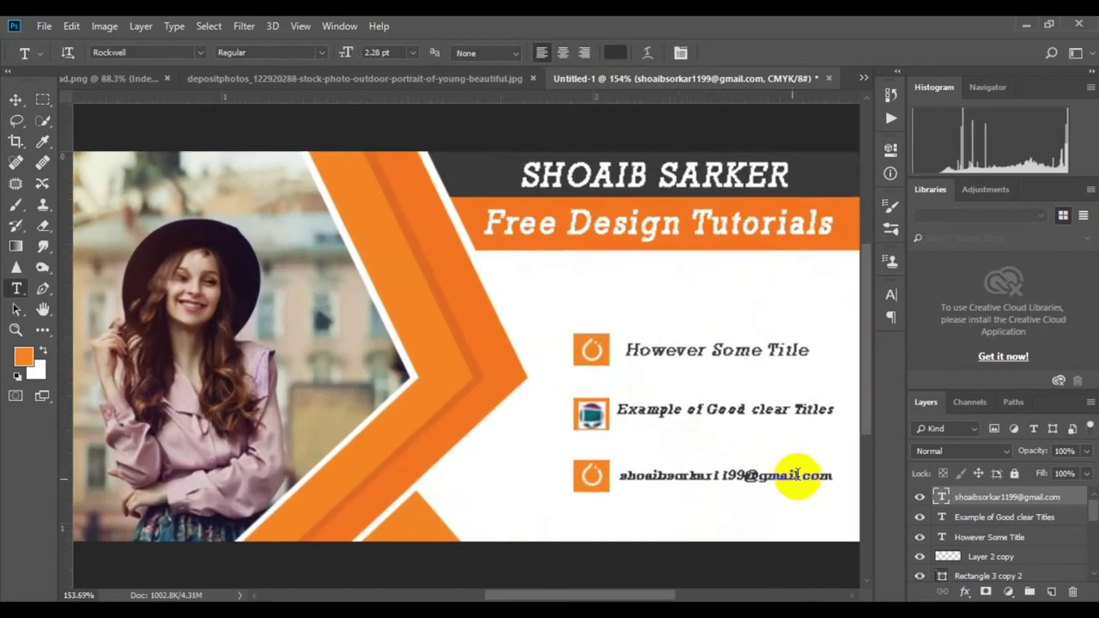
pyautogui.doubleClick(820, 477)
pyautogui.click(962, 517)
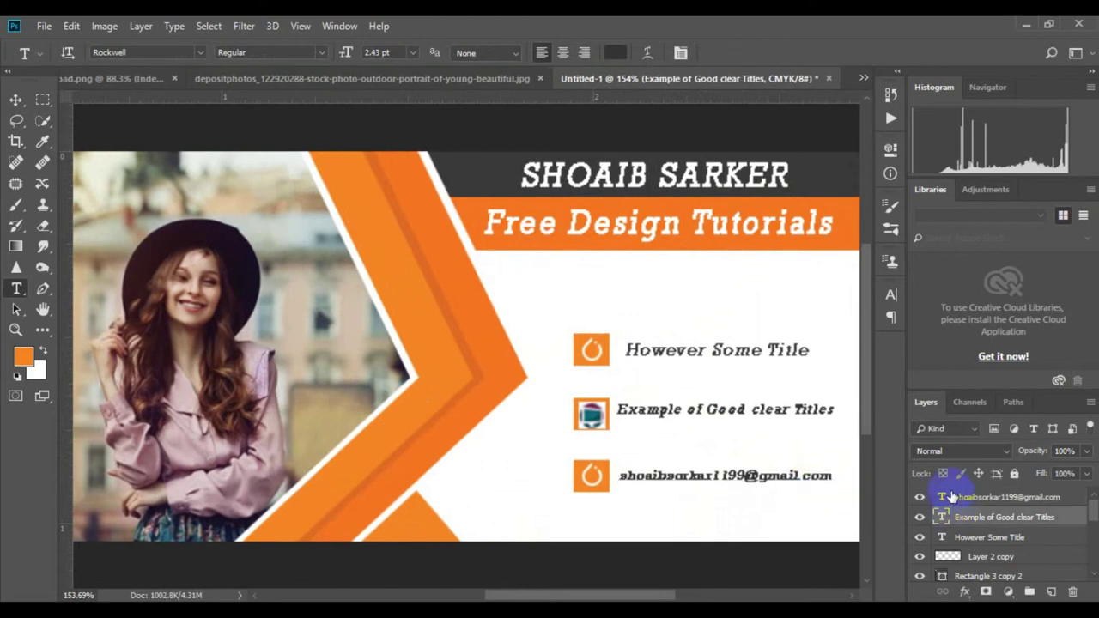
pyautogui.hotkey('ctrl', 't')
pyautogui.press('Return')
# - Enlarge the email text layer to about 114%
pyautogui.click(962, 496)
pyautogui.hotkey('ctrl', 't')
pyautogui.moveTo(837, 487); pyautogui.dragTo(849, 485)
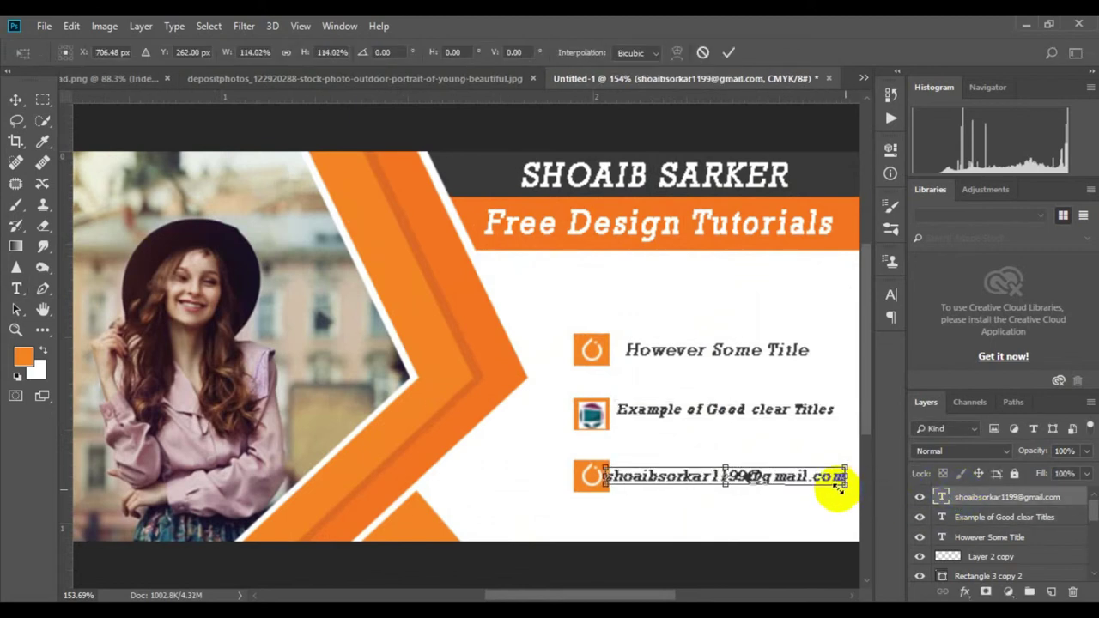
pyautogui.scroll(-2, 791, 496)
pyautogui.scroll(-1, 791, 496)
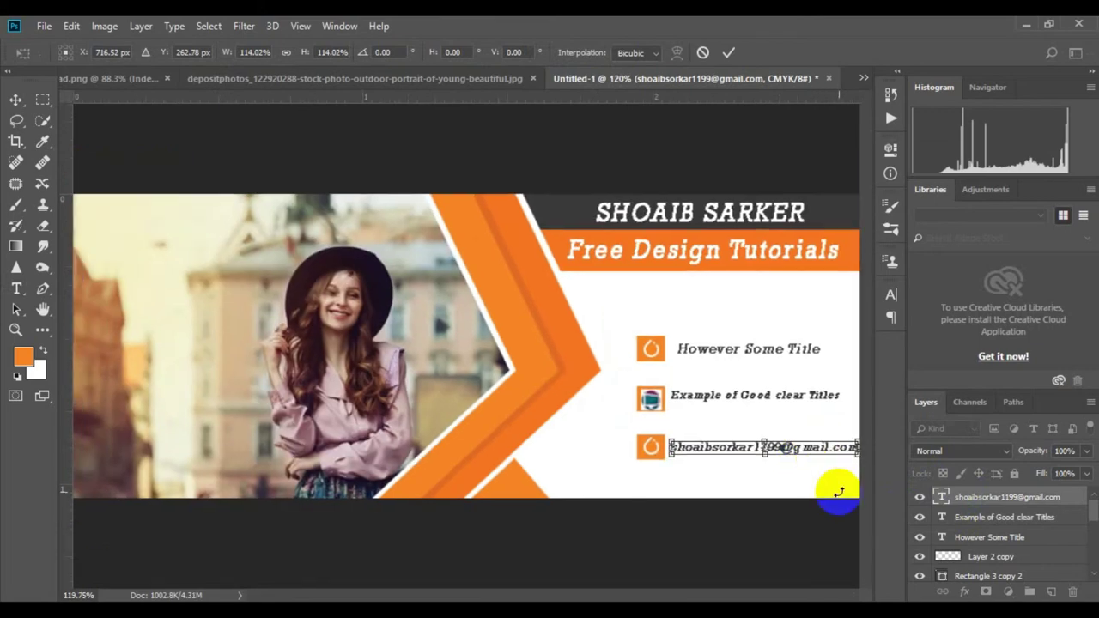
pyautogui.scroll(-1, 834, 490)
pyautogui.press('Return')
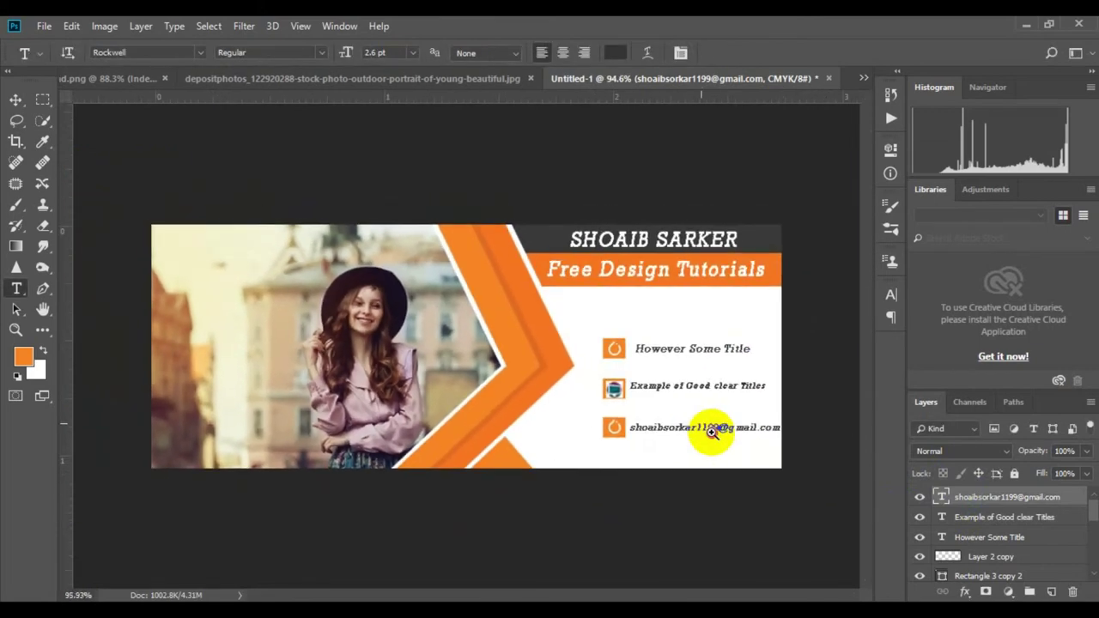
pyautogui.click(684, 501)
# - Type 'Any Time' below the email, then shrink it and move it to the lower right
pyautogui.click(590, 456)
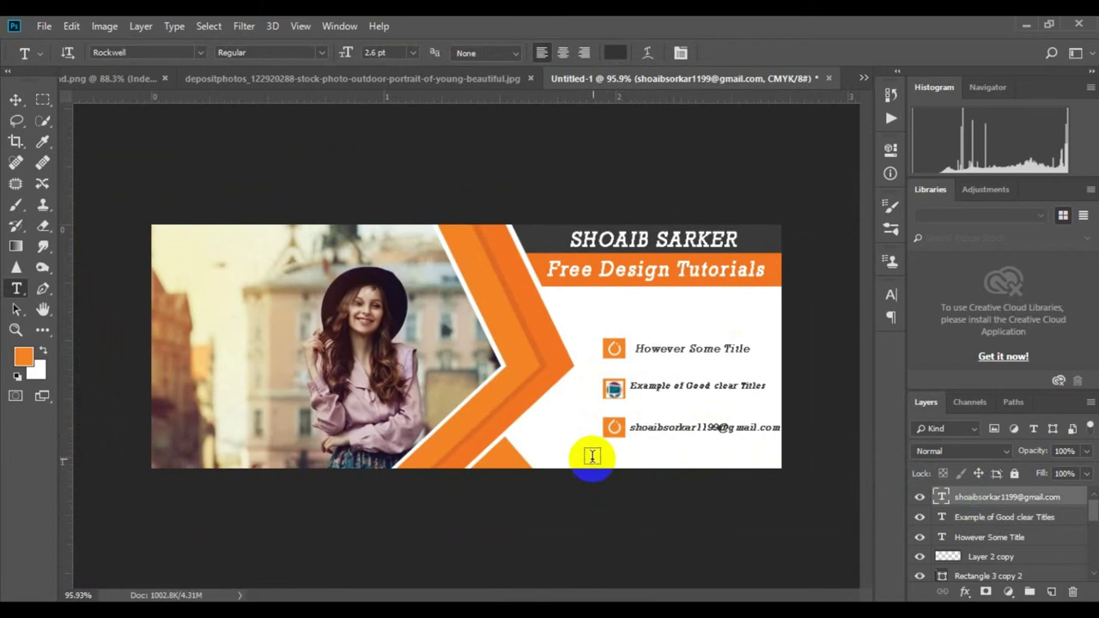
pyautogui.write('Any')
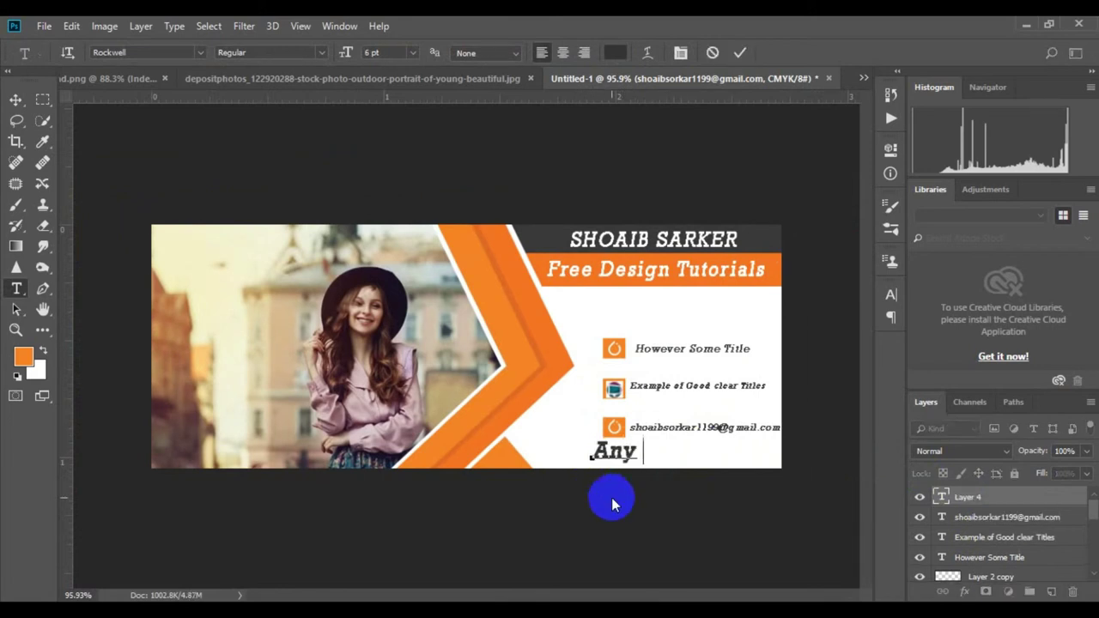
pyautogui.write(' Time')
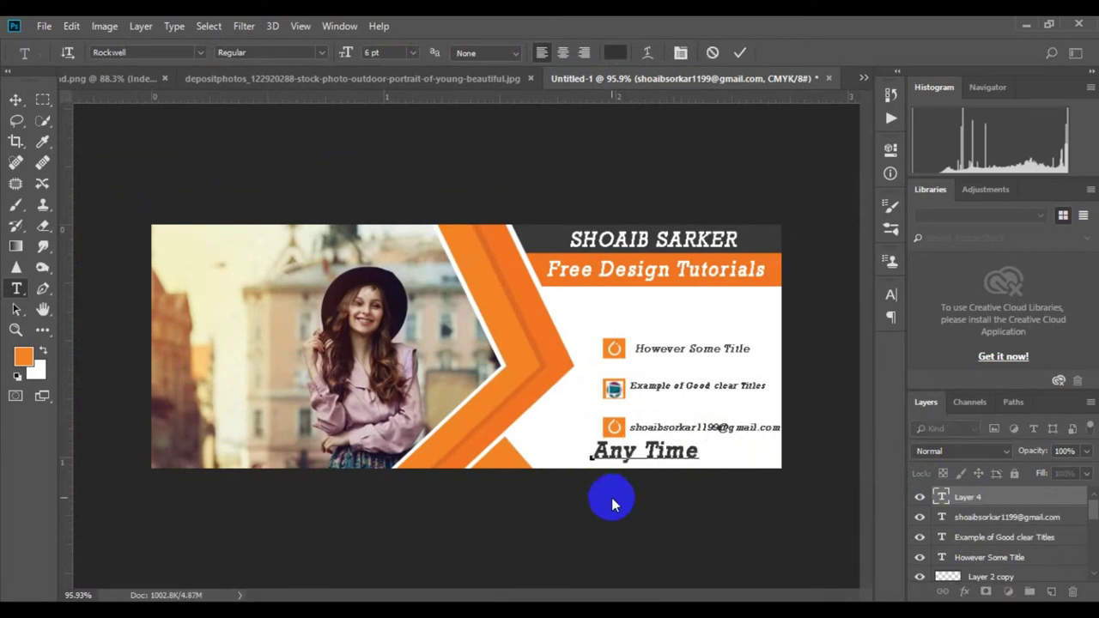
pyautogui.click(738, 52)
pyautogui.hotkey('ctrl', 't')
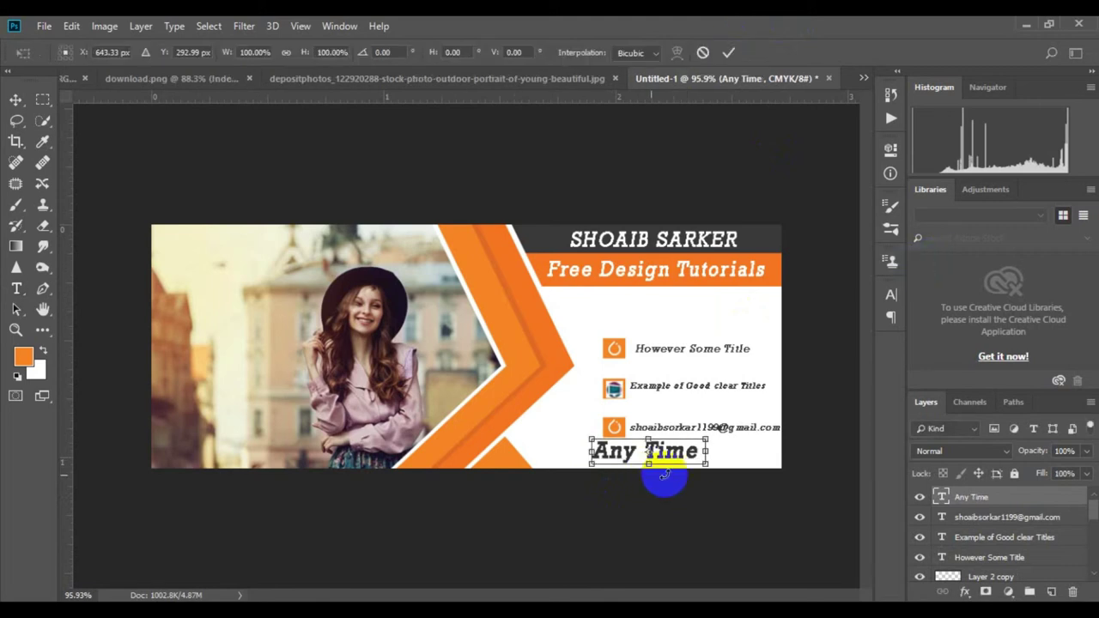
pyautogui.moveTo(706, 463); pyautogui.dragTo(769, 455)
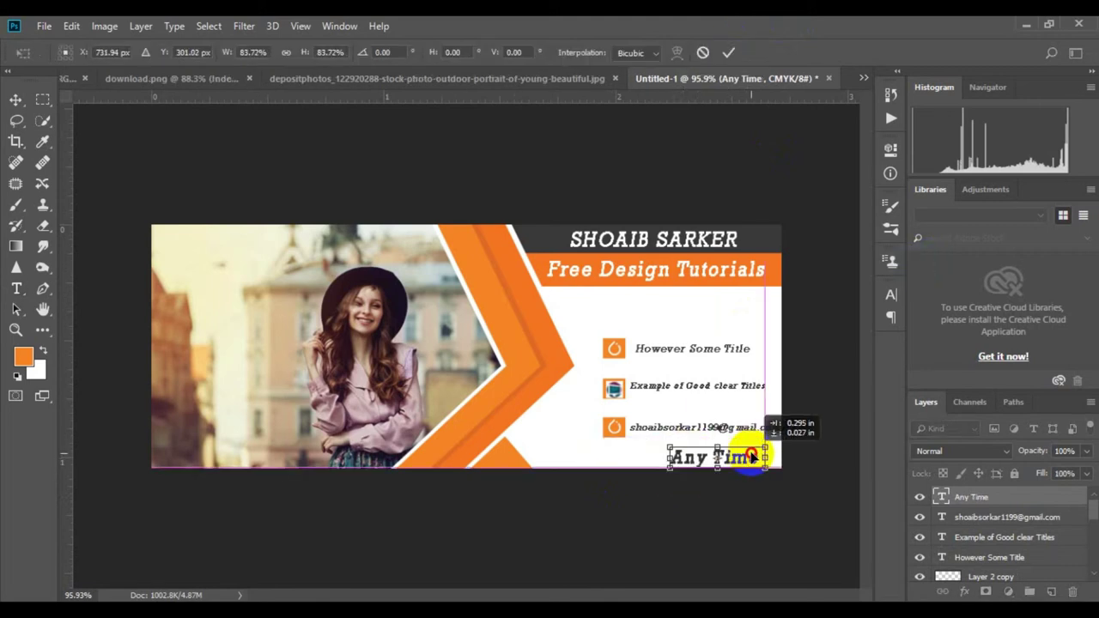
pyautogui.click(728, 52)
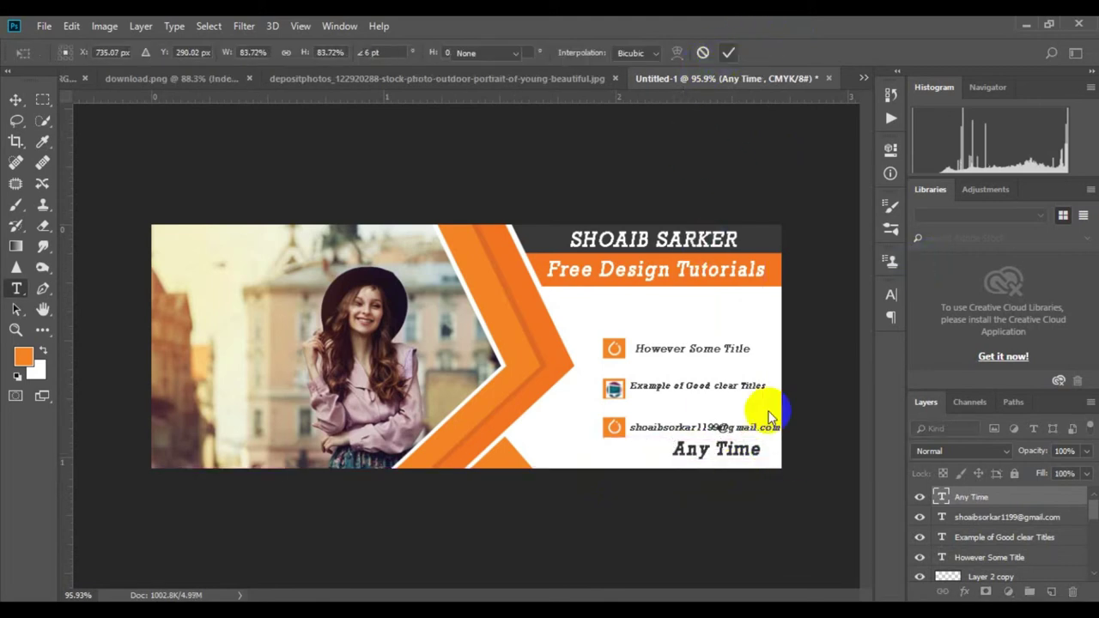
# - Set the Any Time text to the Algerian font
pyautogui.doubleClick(760, 449)
pyautogui.moveTo(760, 449)
pyautogui.mouseDown()
pyautogui.moveTo(399, 335)
pyautogui.moveTo(198, 45)
pyautogui.mouseUp()
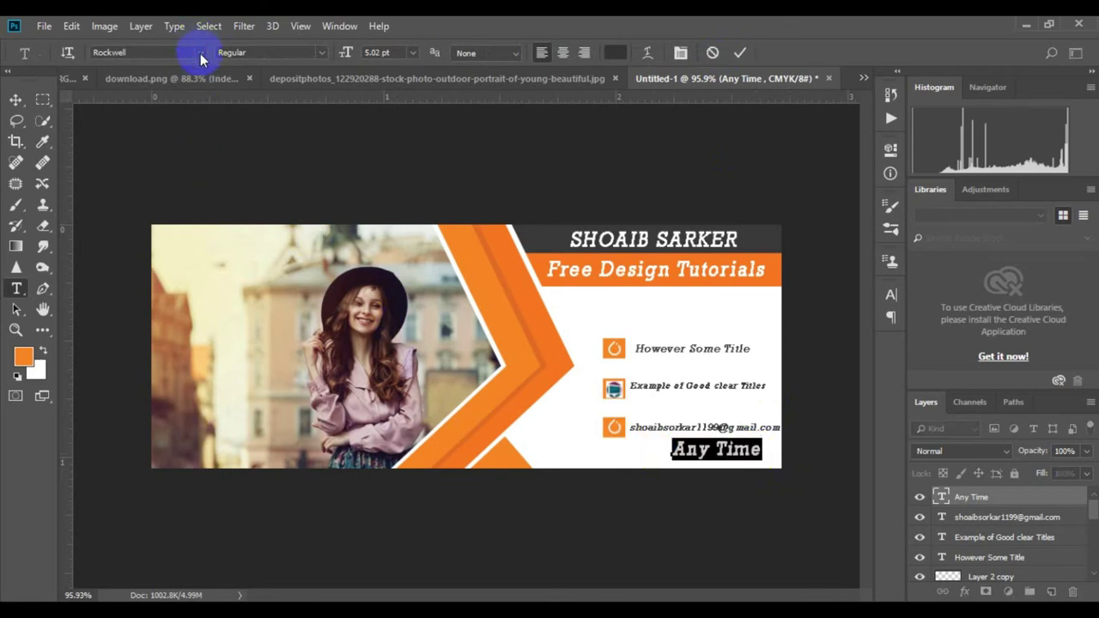
pyautogui.click(200, 53)
pyautogui.click(290, 154)
pyautogui.click(739, 52)
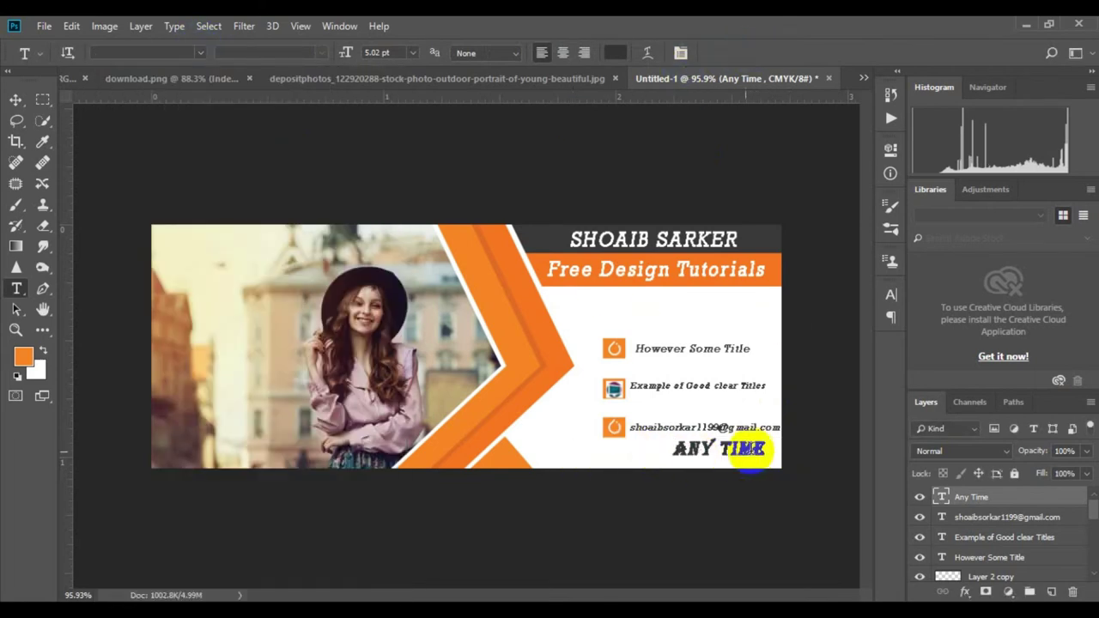
# - Colour the ANY TIME text a golden orange
pyautogui.moveTo(756, 449); pyautogui.dragTo(515, 421)
pyautogui.click(615, 53)
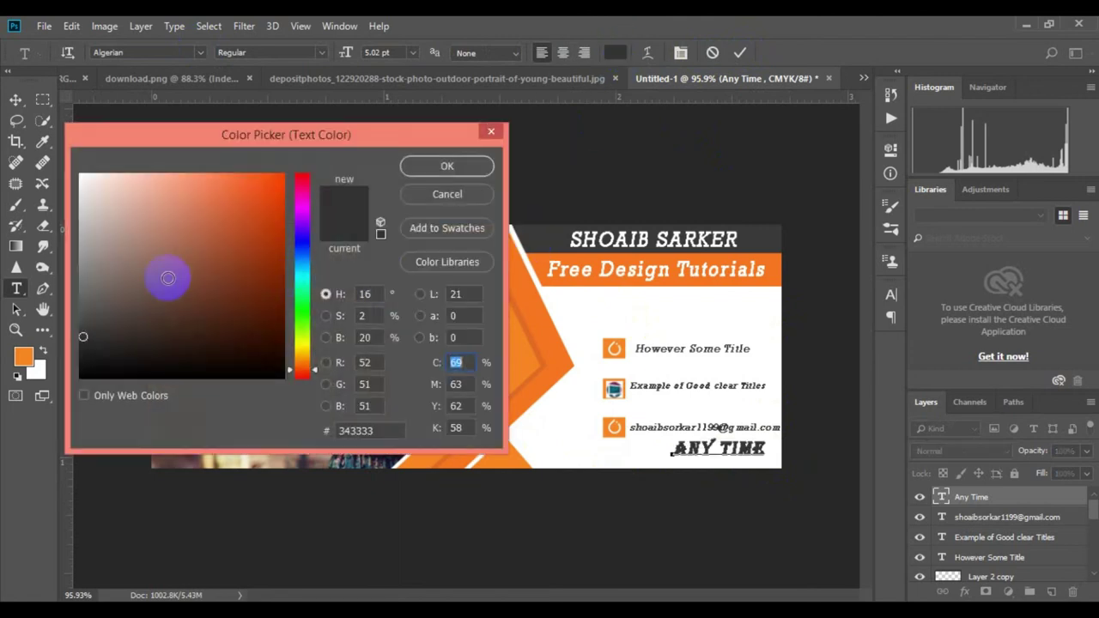
pyautogui.click(87, 299)
pyautogui.moveTo(87, 299); pyautogui.dragTo(277, 280)
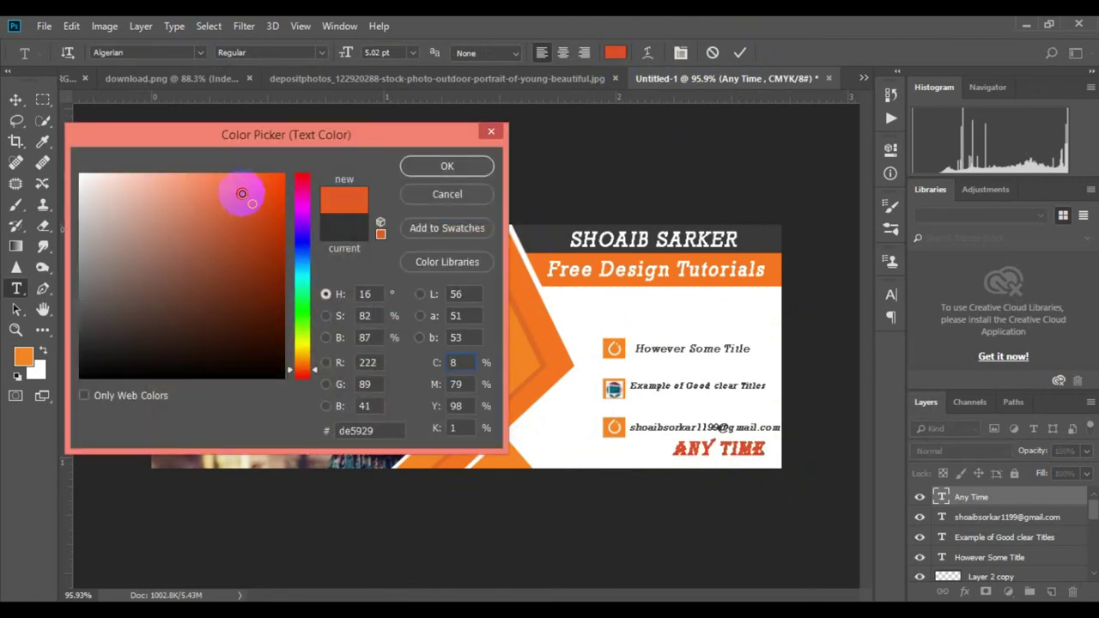
pyautogui.moveTo(278, 280); pyautogui.dragTo(239, 188)
pyautogui.moveTo(289, 371); pyautogui.dragTo(289, 359)
pyautogui.moveTo(254, 241)
pyautogui.mouseDown()
pyautogui.moveTo(231, 194)
pyautogui.moveTo(256, 197)
pyautogui.mouseUp()
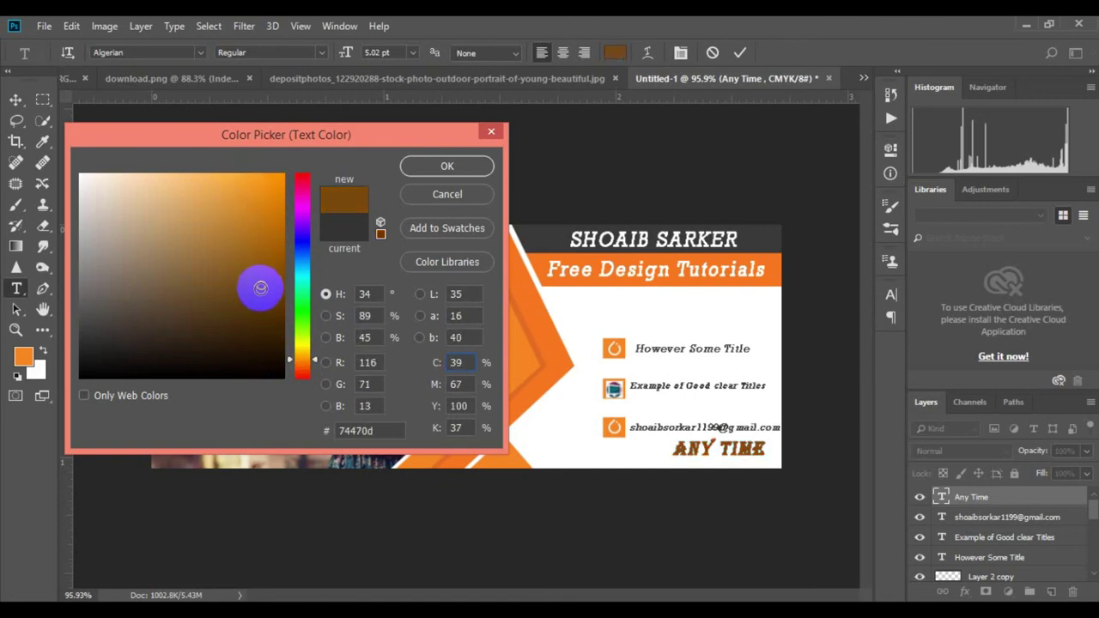
pyautogui.click(447, 166)
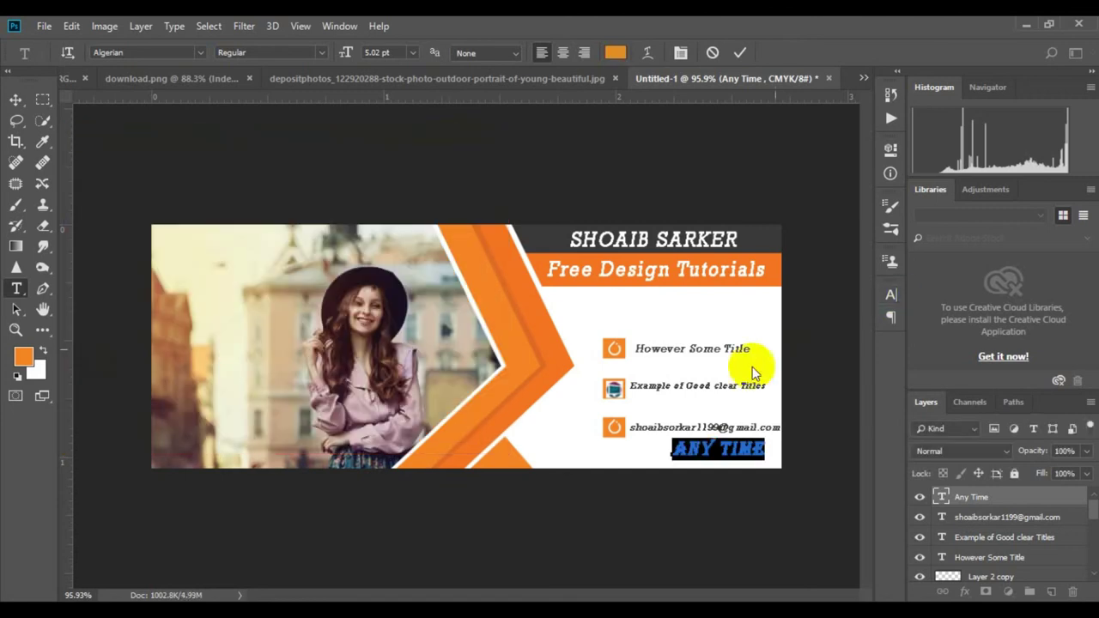
pyautogui.click(739, 52)
pyautogui.scroll(-4, 558, 352)
pyautogui.scroll(3, 563, 347)
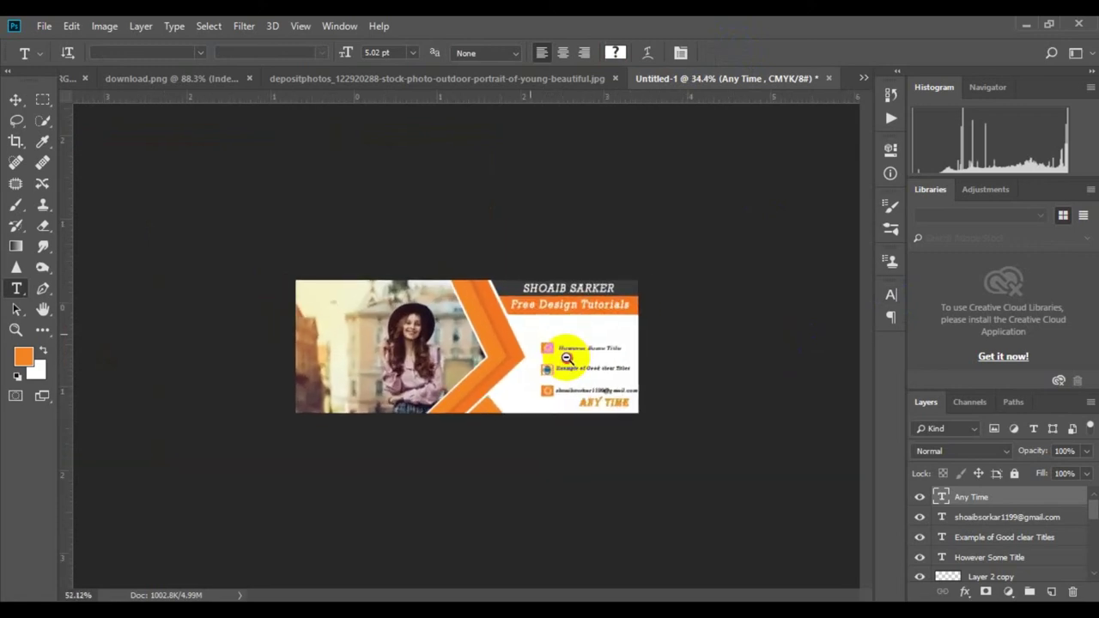
pyautogui.scroll(-2, 1000, 513)
pyautogui.scroll(3, 372, 352)
pyautogui.scroll(-3, 372, 351)
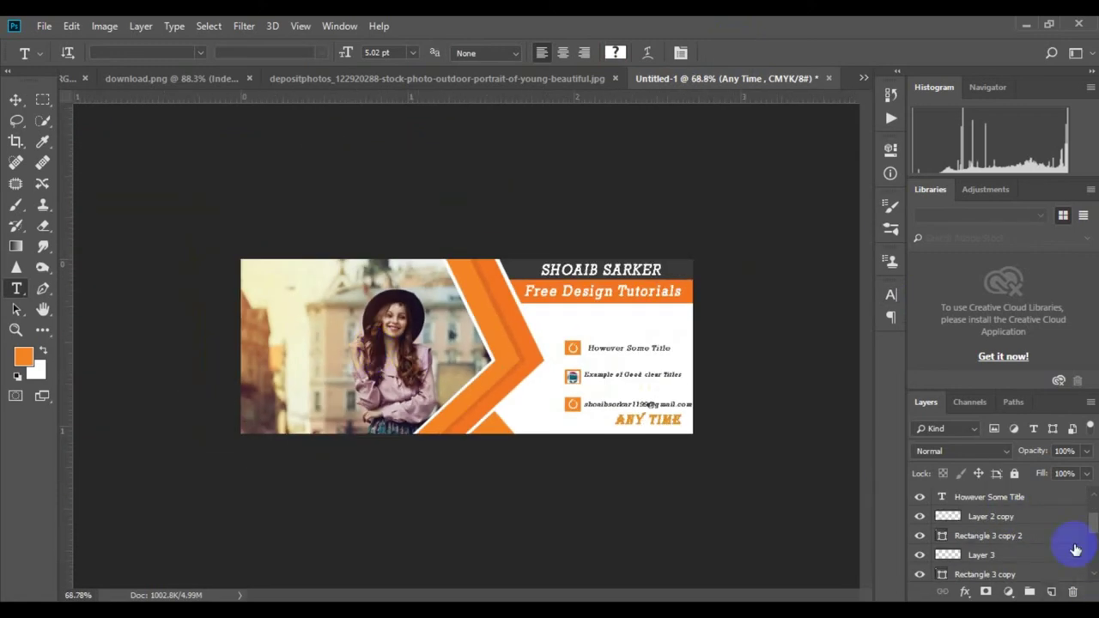
pyautogui.scroll(-3, 1063, 544)
pyautogui.scroll(3, 1000, 537)
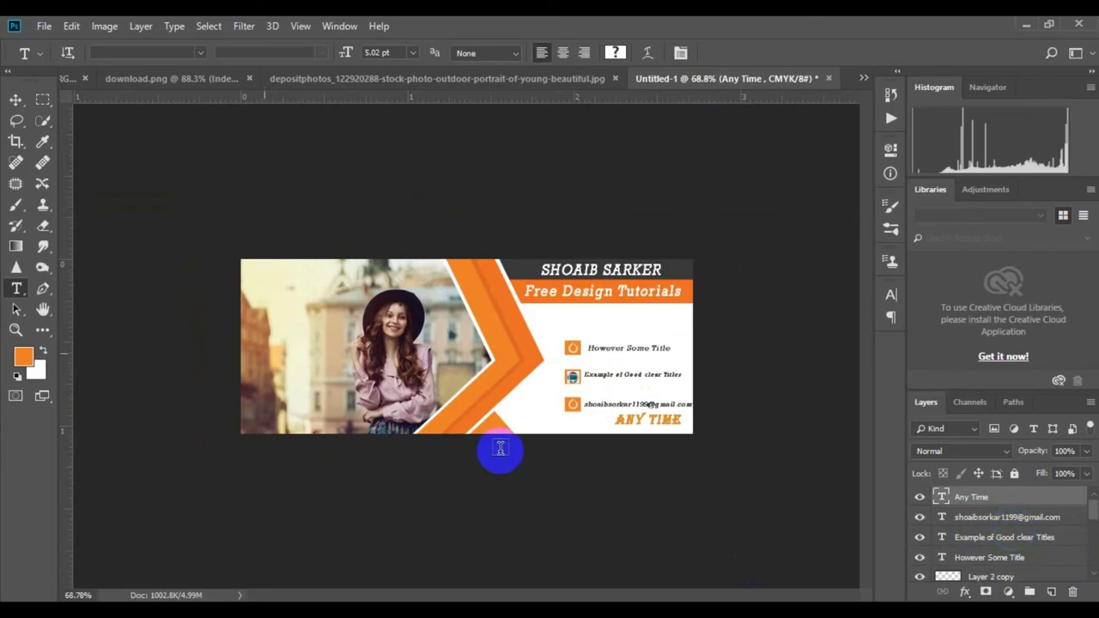